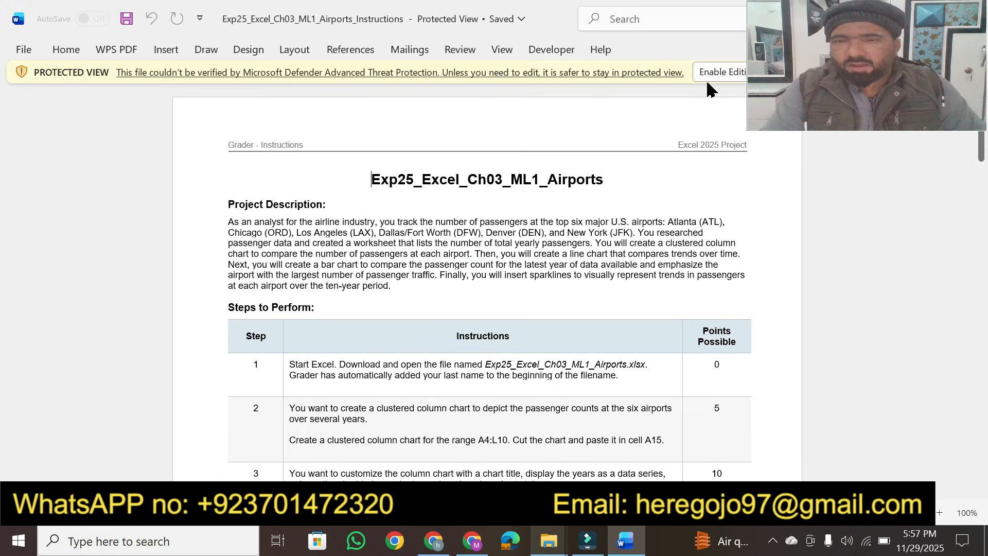
Step: Enable editing of the protected Exp25_Excel_Ch03_ML1_Airports_Instructions document
left_click(712, 67)
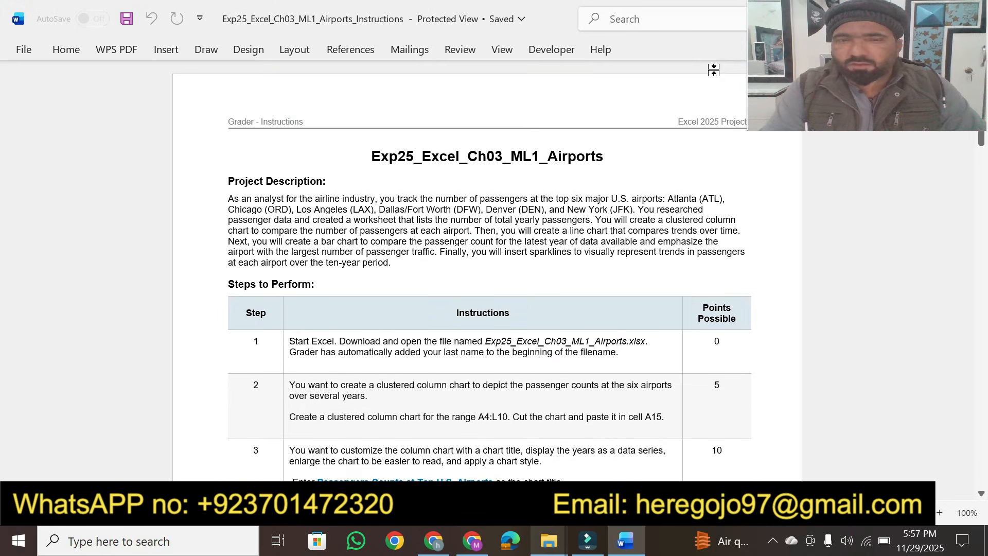
left_click(943, 515)
left_click(943, 515)
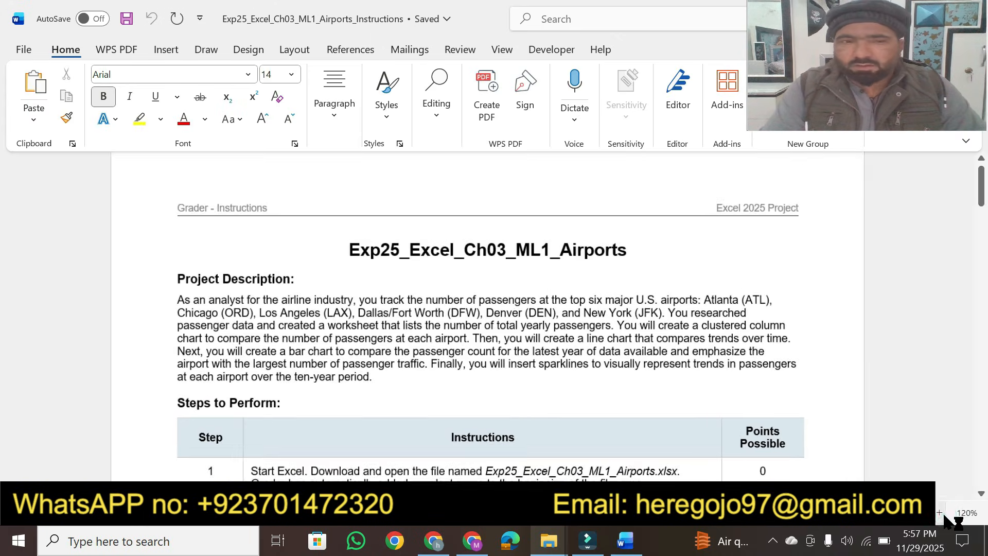
left_click(943, 515)
left_click(943, 514)
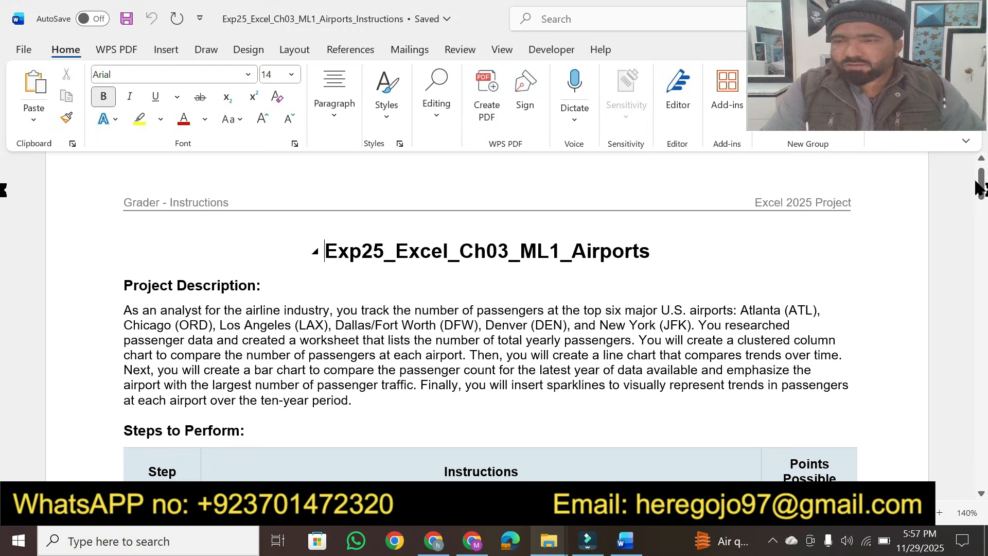
left_click_drag(979, 186, 980, 175)
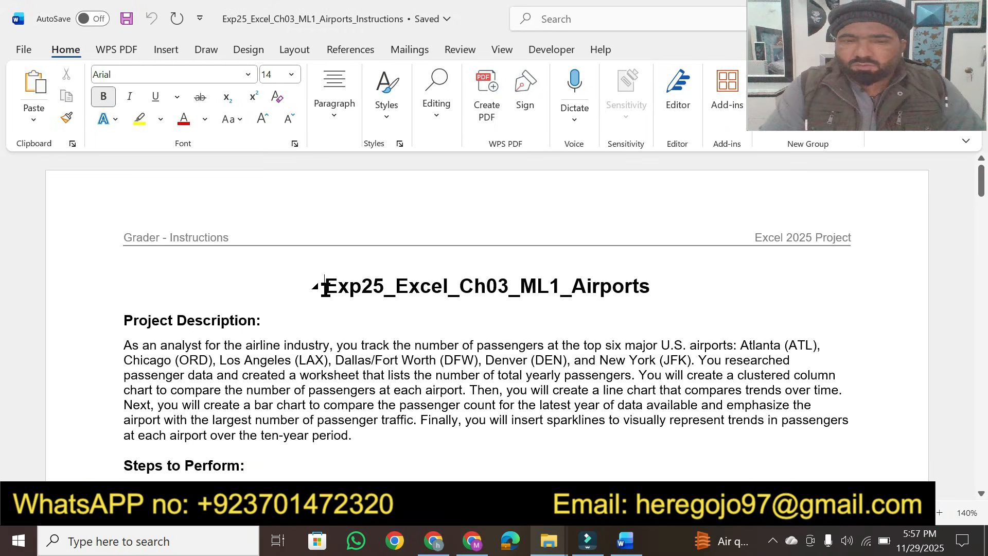
Step: Enlarge the document title to 16 pt and highlight it in yellow
left_click_drag(325, 290, 638, 286)
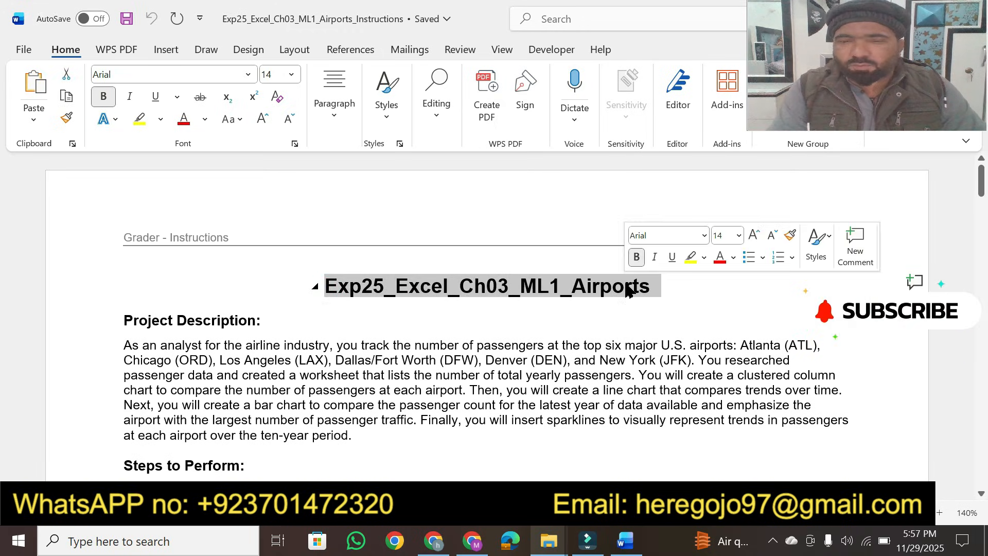
left_click(738, 237)
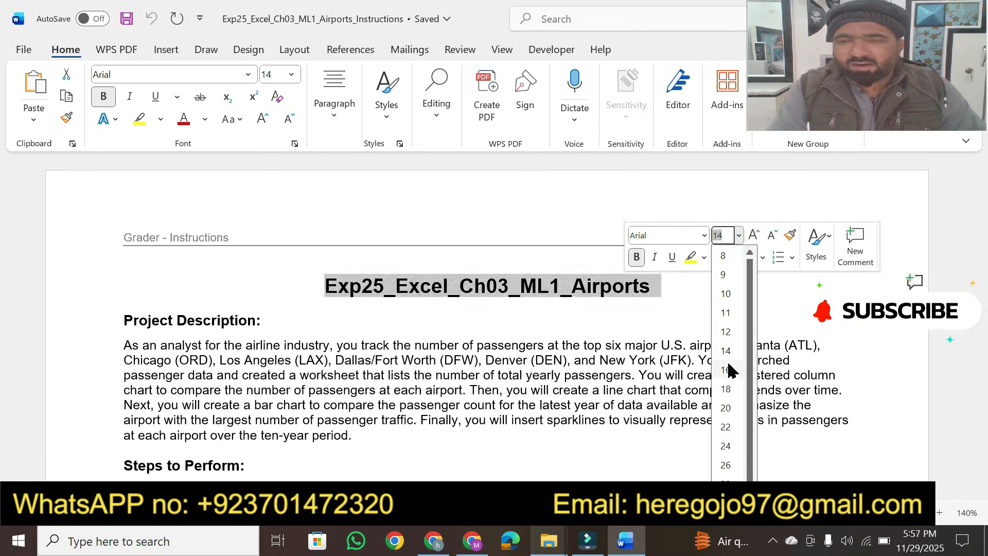
left_click(726, 370)
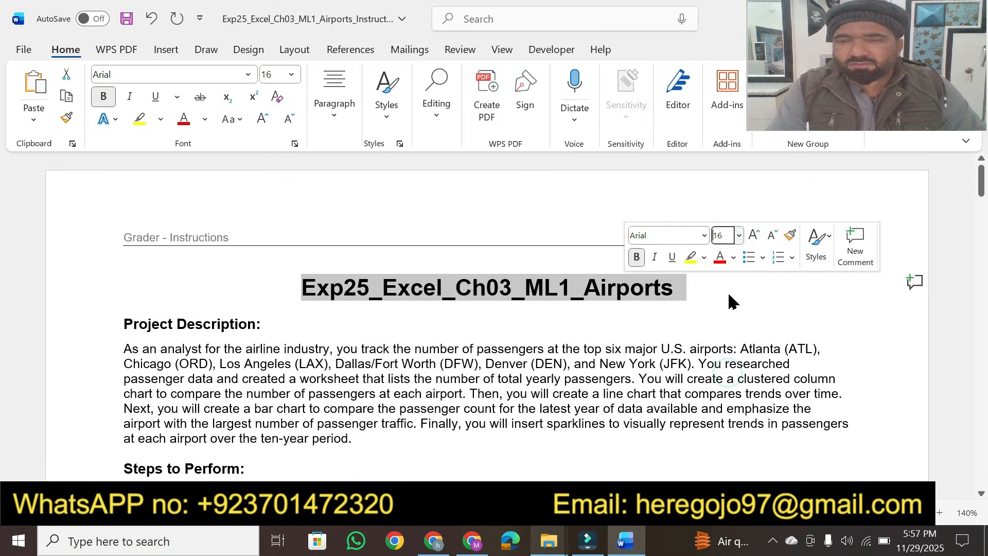
left_click(690, 257)
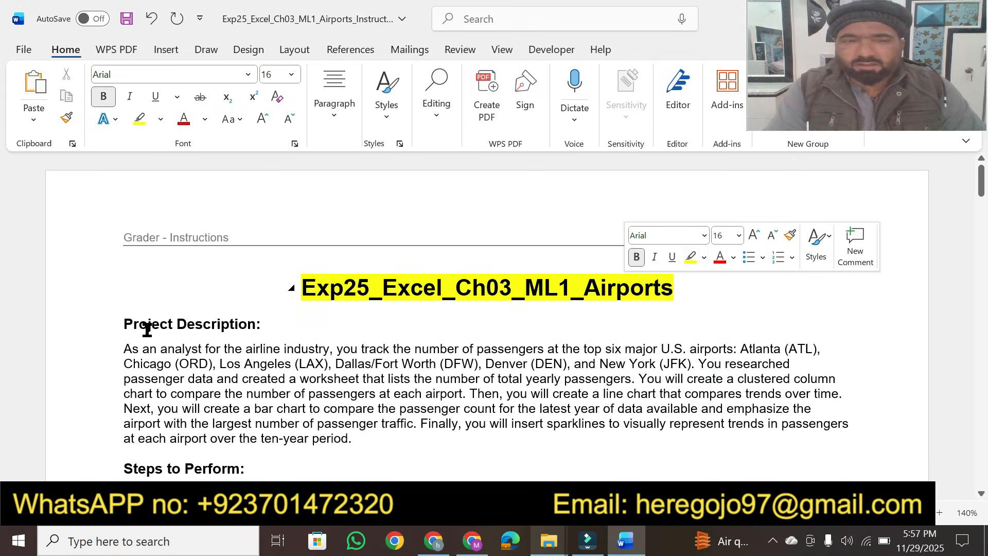
Step: Turn on the yellow highlighter and highlight the 'Project Description:' heading
left_click(125, 323)
left_click(138, 118)
mouse_move(120, 324)
left_mouse_down()
mouse_move(251, 334)
mouse_move(264, 323)
left_mouse_up()
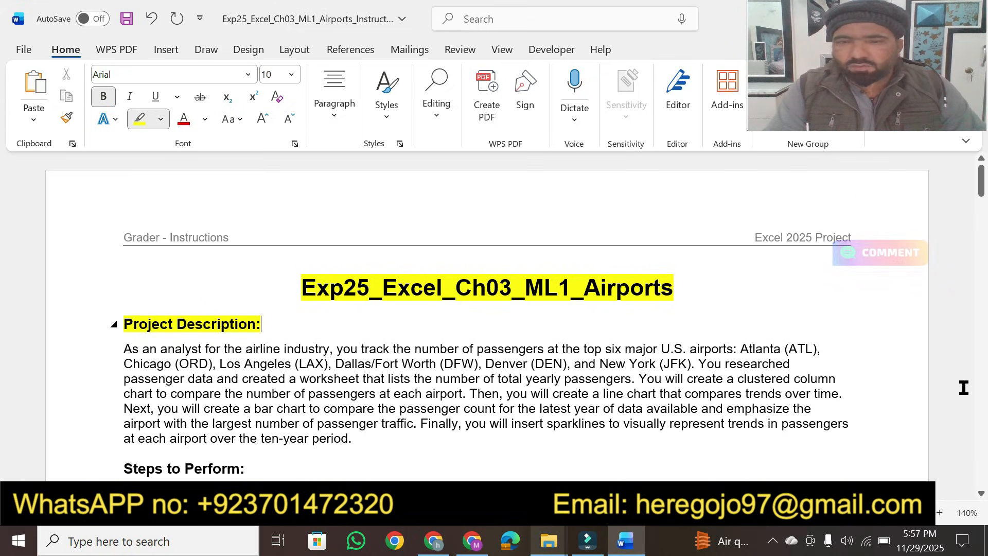
Step: Highlight step 17's instruction sentence about saving, closing and submitting the workbook at the end of the document
left_click(939, 513)
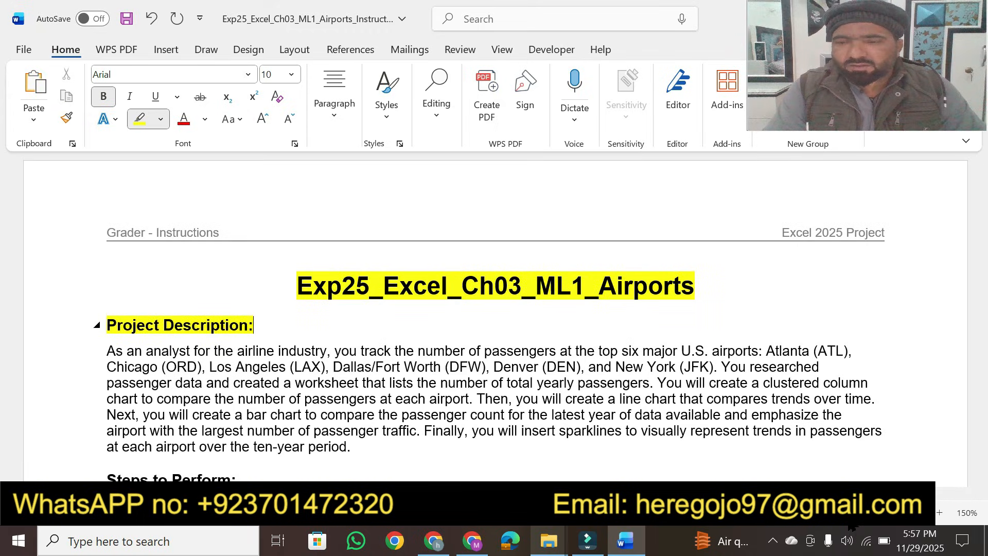
scroll(948, 334, "down", 1)
left_click_drag(976, 201, 981, 414)
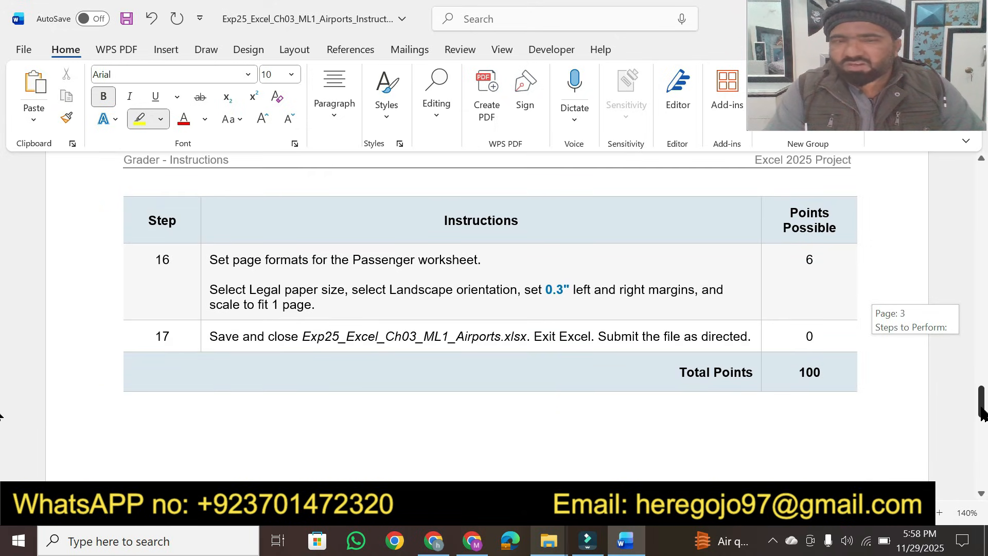
left_click_drag(981, 414, 981, 415)
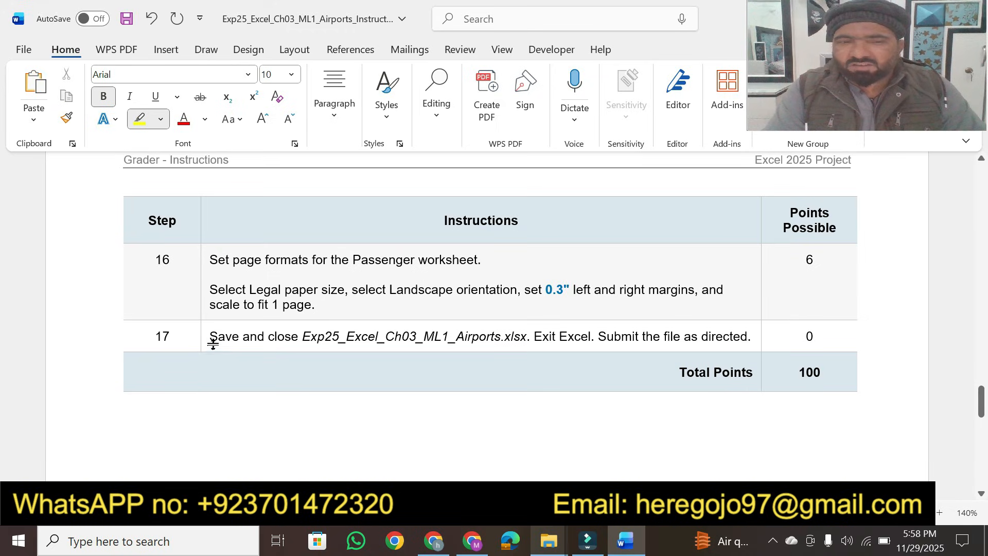
left_click_drag(209, 341, 747, 335)
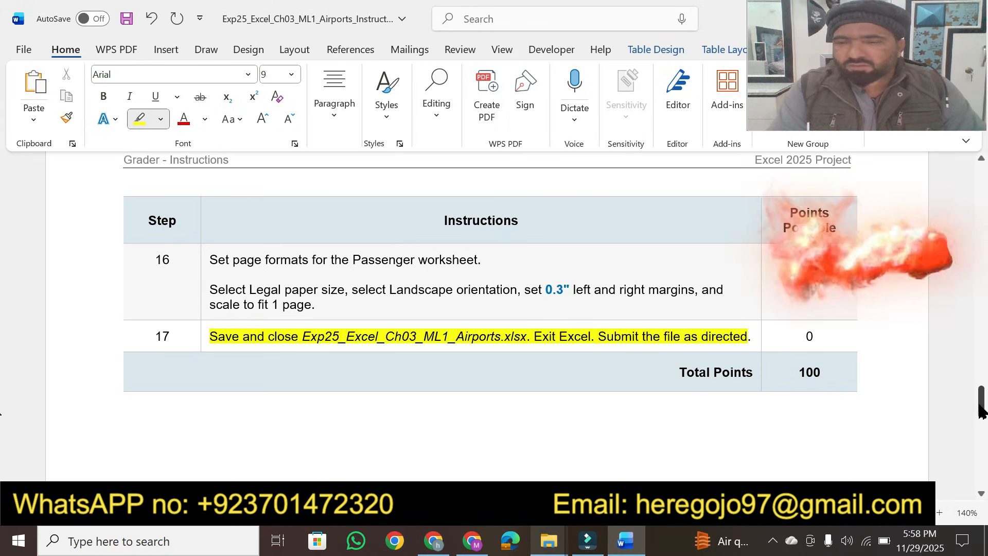
Step: Highlight the analyst role, the top-six-major-U.S.-airports phrase and the list of airport names in the project description
left_click_drag(981, 412, 981, 178)
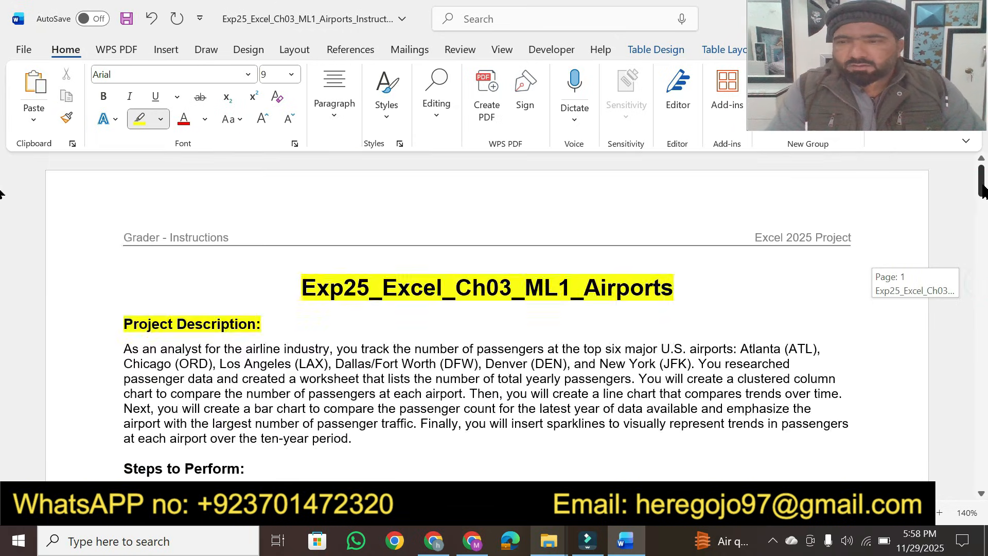
left_click(980, 494)
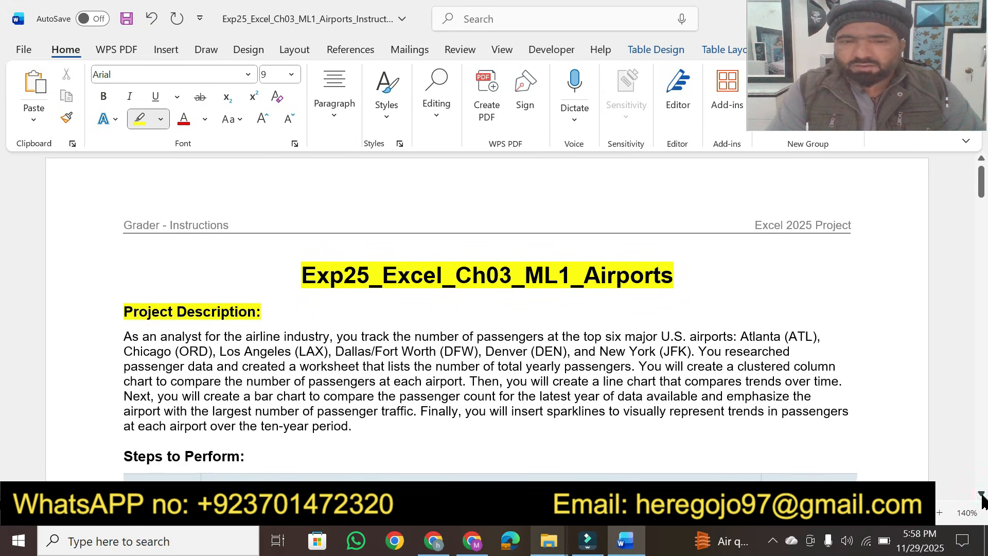
left_click(981, 494)
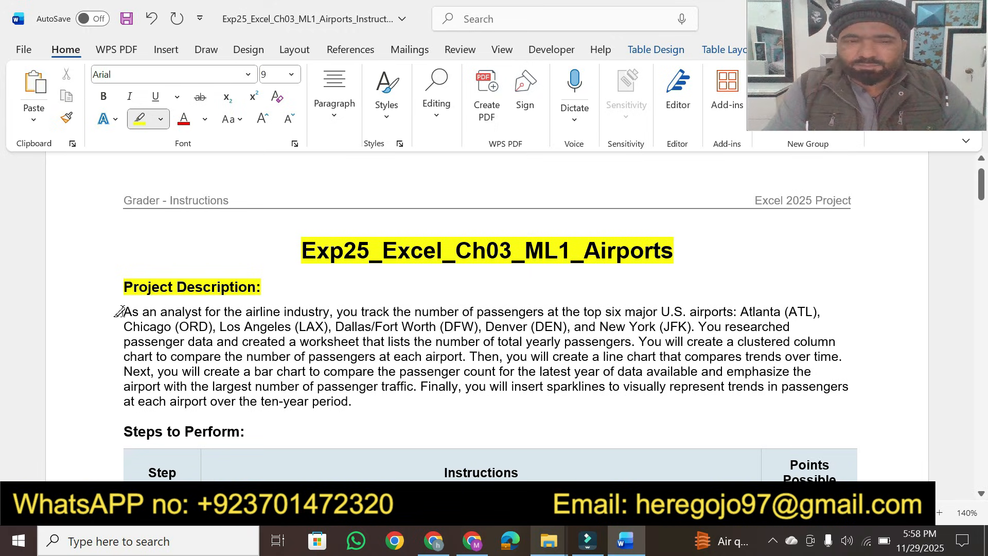
left_click_drag(124, 311, 311, 306)
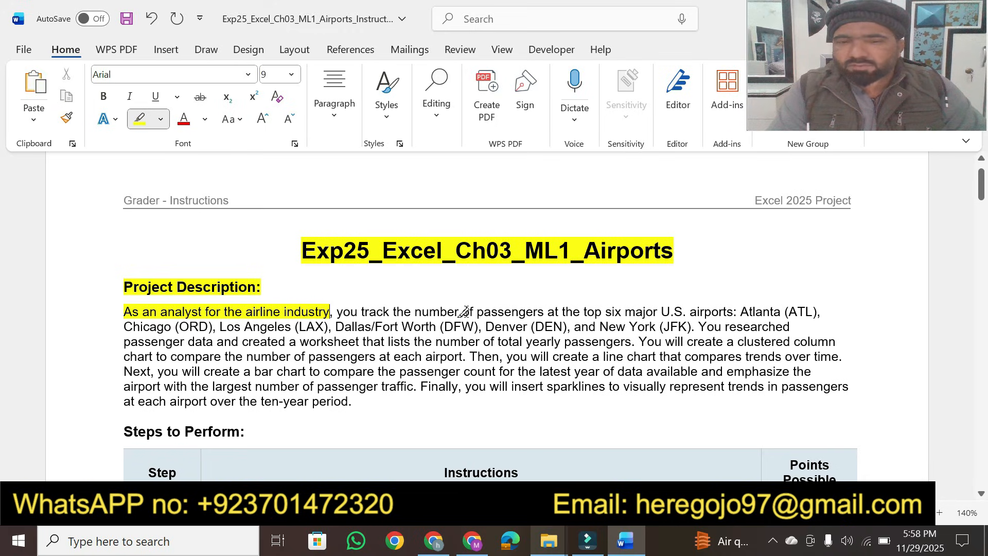
left_click_drag(477, 311, 810, 310)
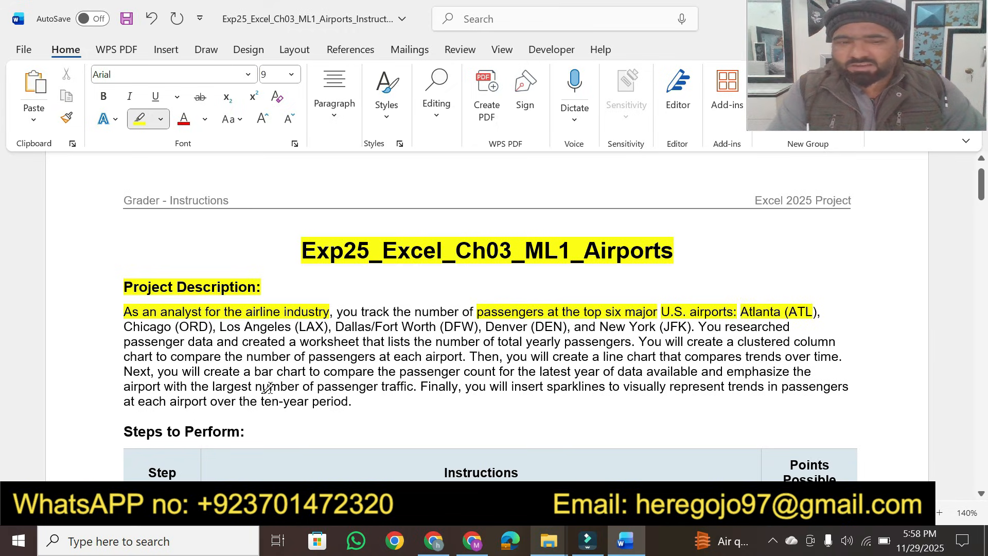
left_click_drag(123, 326, 457, 321)
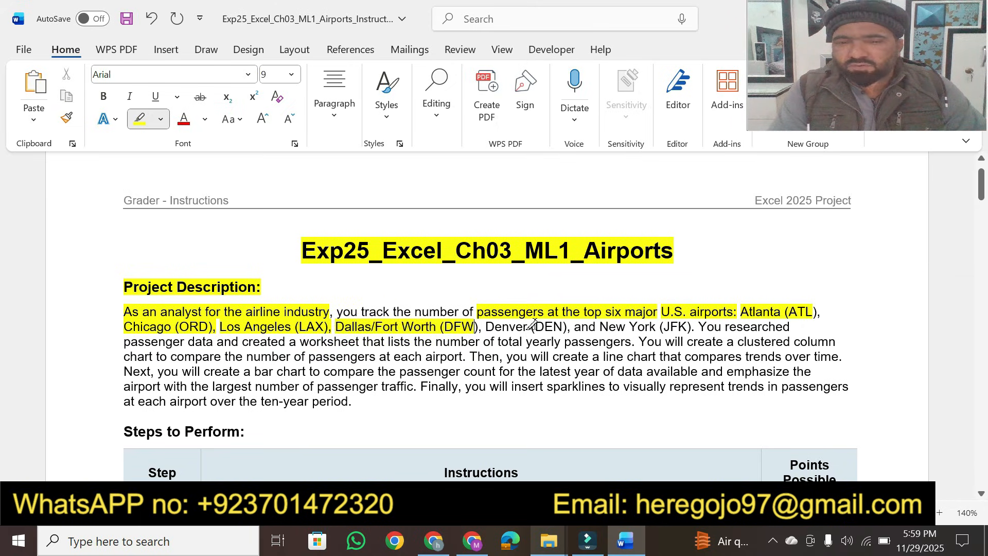
left_click_drag(481, 326, 672, 327)
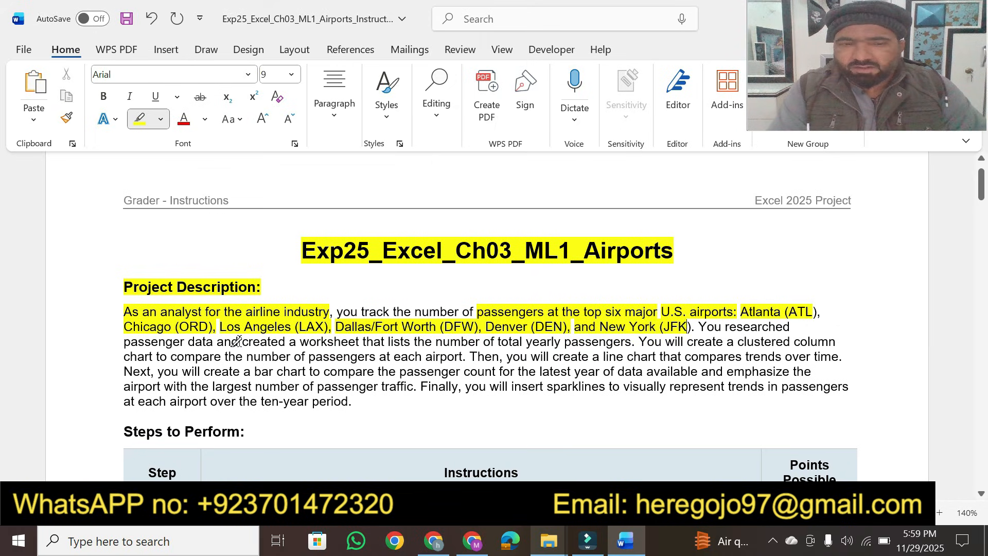
Step: Highlight the worksheet phrase, the clustered column chart and its purpose, and the line chart phrase in the description
mouse_move(241, 342)
left_mouse_down()
mouse_move(664, 342)
mouse_move(631, 342)
left_mouse_up()
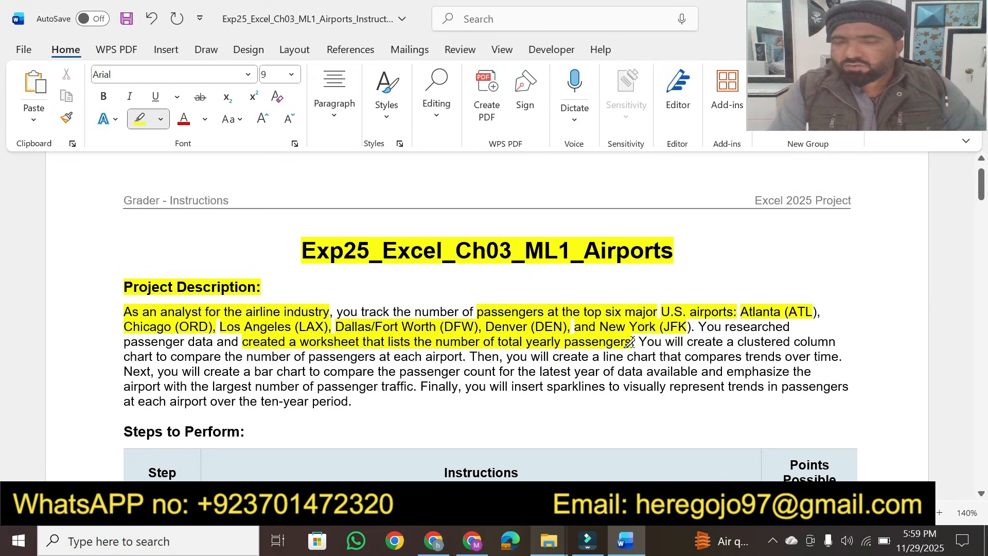
mouse_move(735, 340)
left_mouse_down()
mouse_move(829, 356)
mouse_move(865, 339)
mouse_move(849, 341)
left_mouse_up()
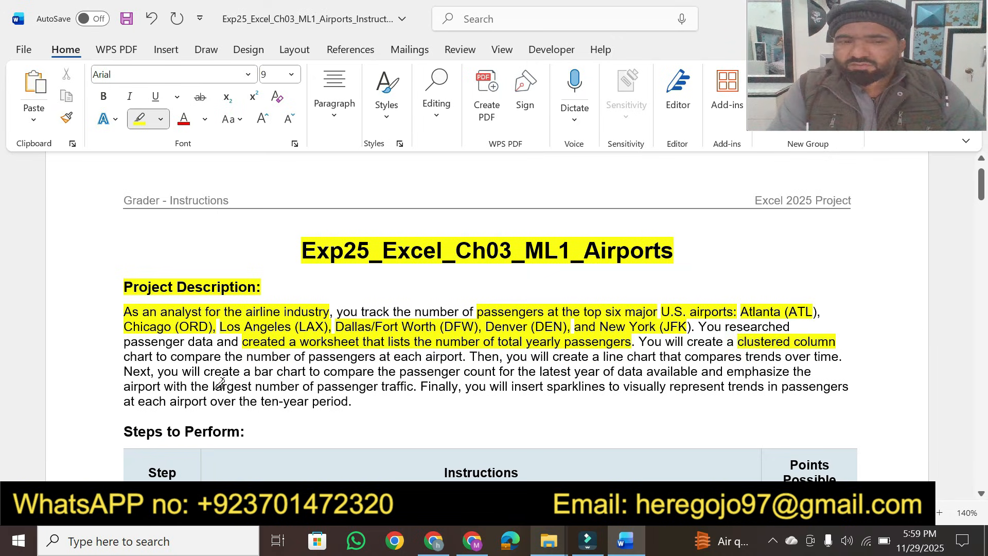
left_click_drag(123, 356, 153, 356)
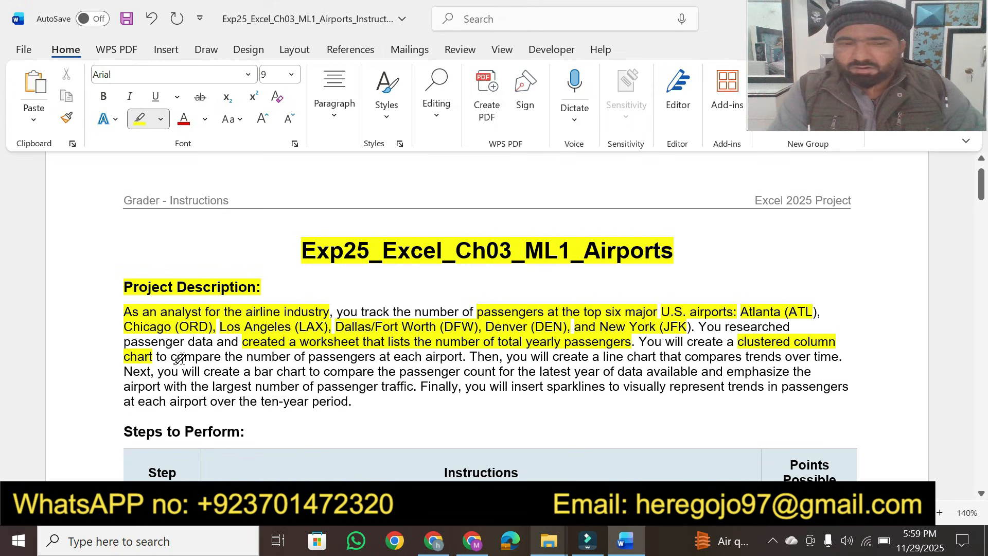
left_click_drag(165, 356, 467, 354)
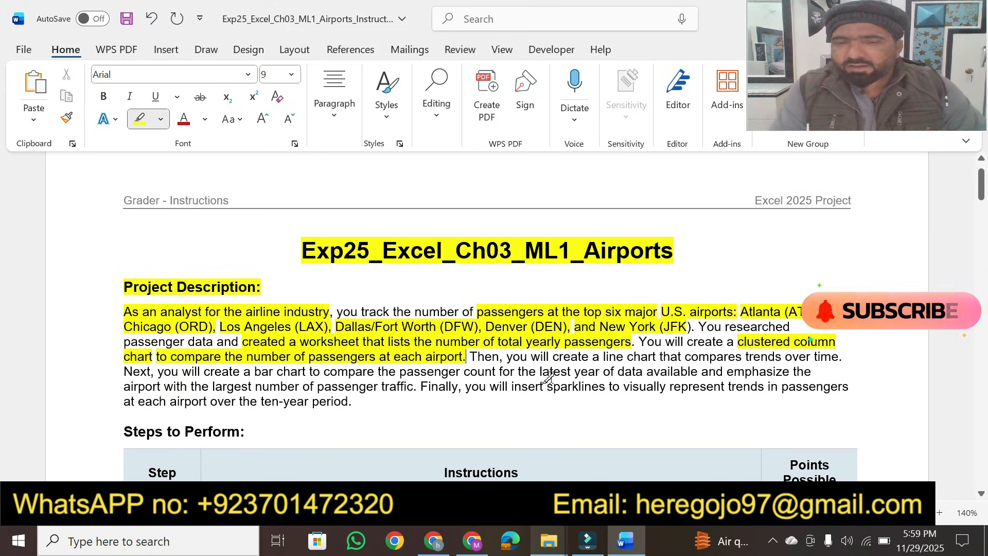
left_click_drag(593, 358, 843, 357)
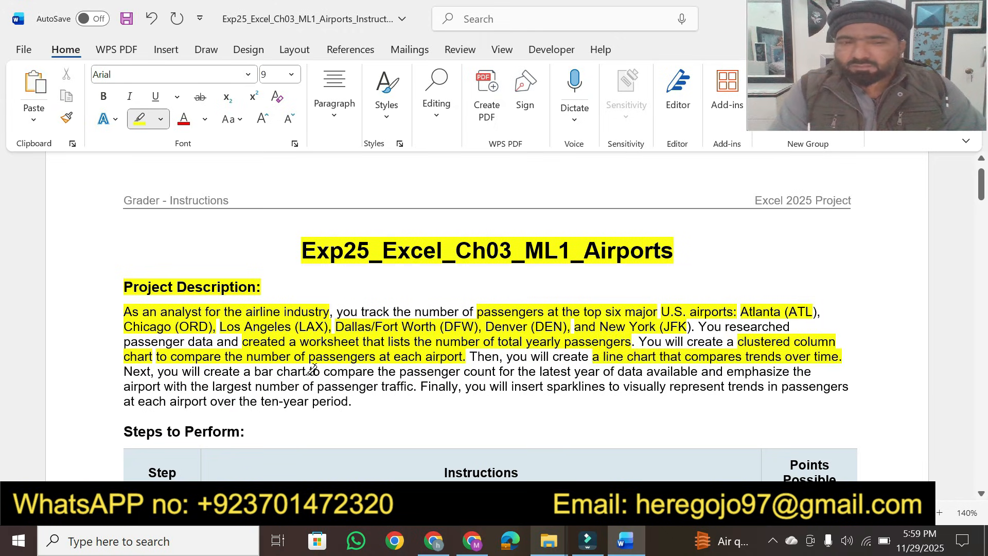
Step: Highlight the bar chart, largest passenger traffic, sparklines and ten-year period phrases in the description
mouse_move(181, 372)
left_mouse_down()
mouse_move(841, 373)
mouse_move(826, 373)
left_mouse_up()
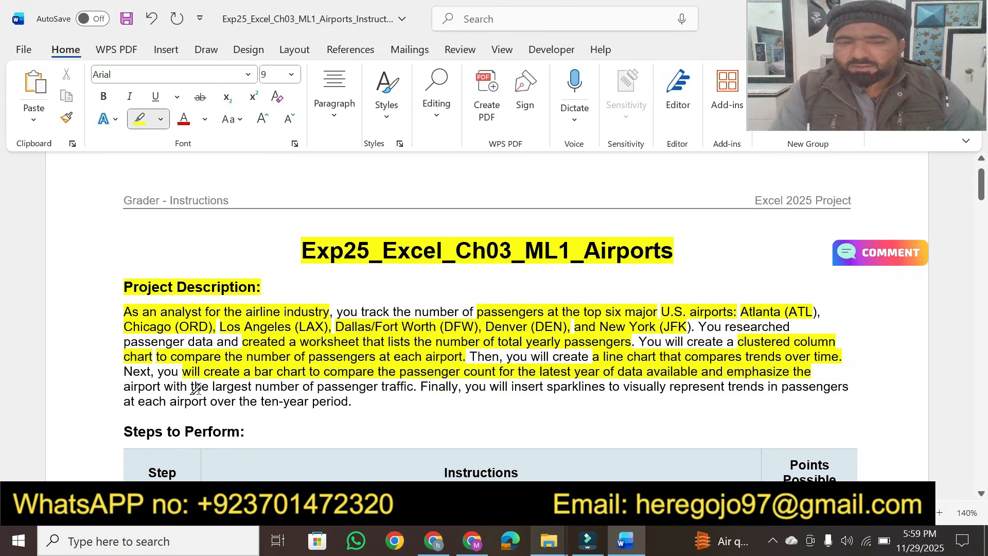
mouse_move(196, 389)
left_mouse_down()
mouse_move(350, 401)
mouse_move(418, 387)
left_mouse_up()
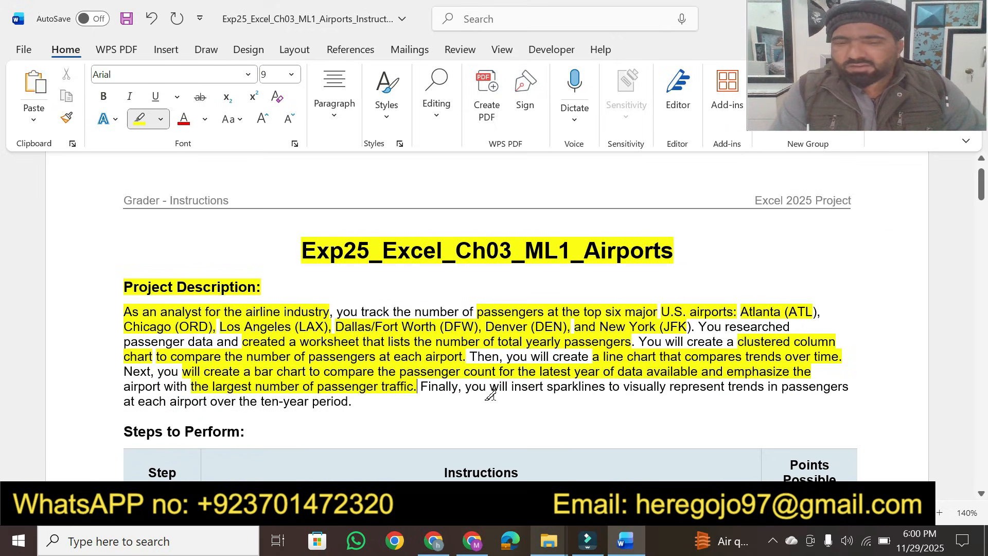
left_click_drag(542, 384, 864, 390)
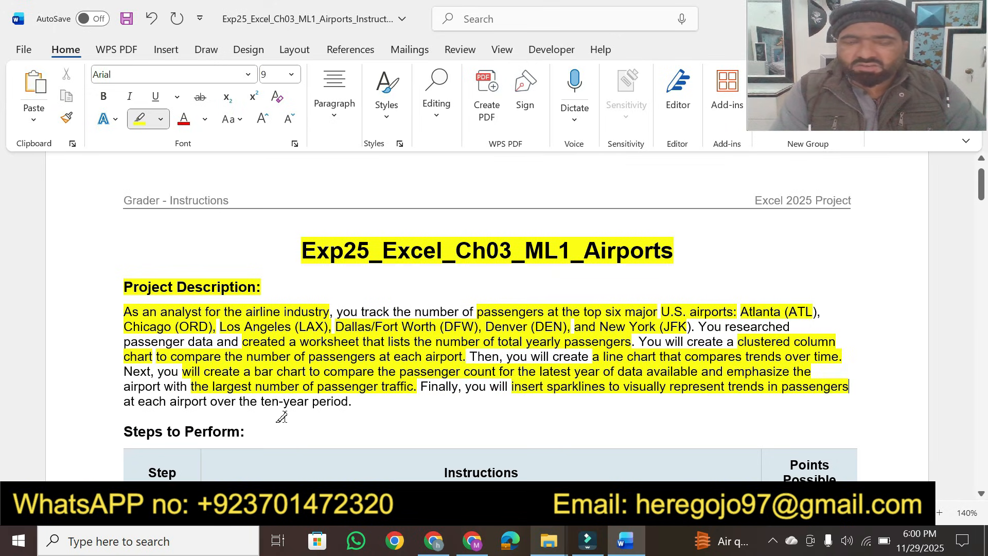
left_click_drag(255, 403, 335, 400)
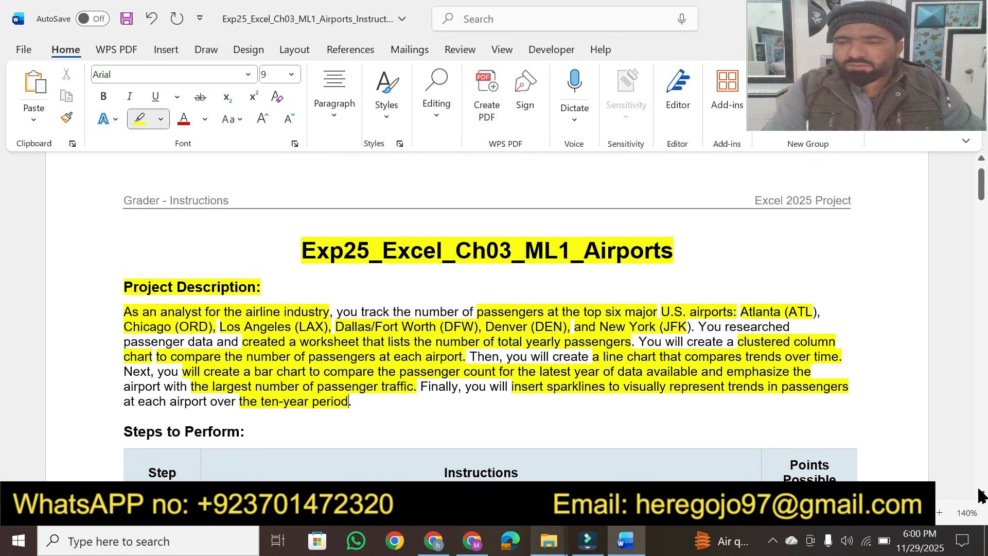
Step: Highlight the 'Steps to Perform:' heading
scroll(980, 495, "down", 3)
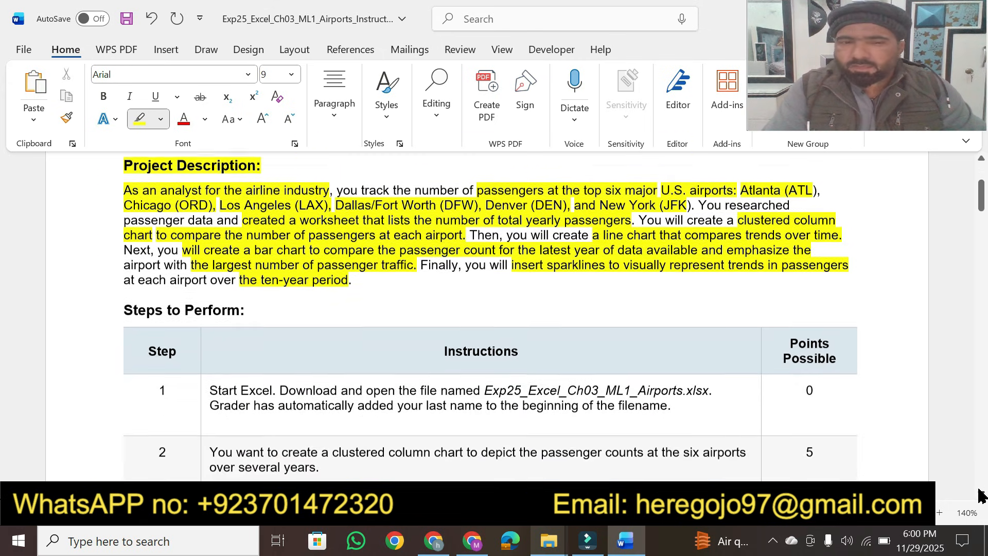
scroll(980, 496, "down", 3)
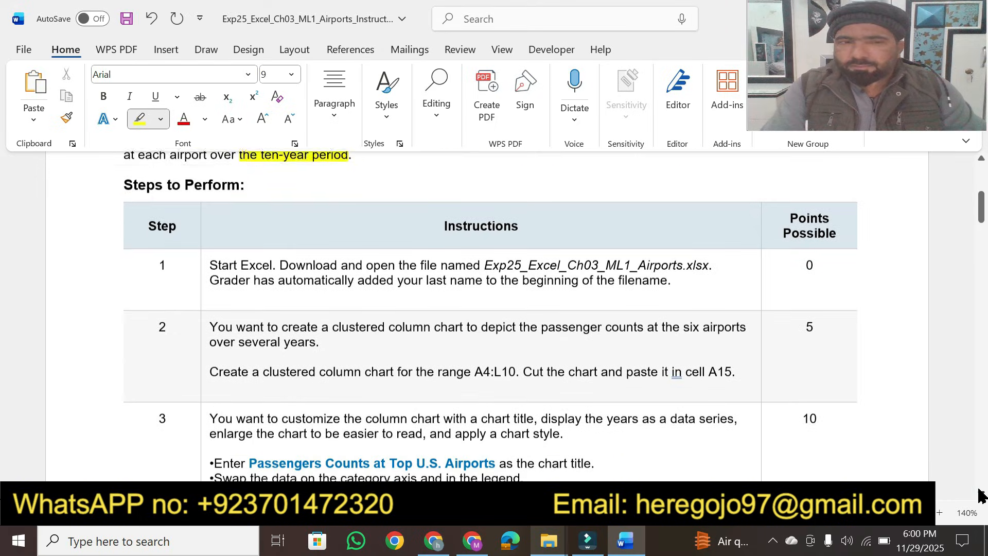
scroll(980, 495, "down", 1)
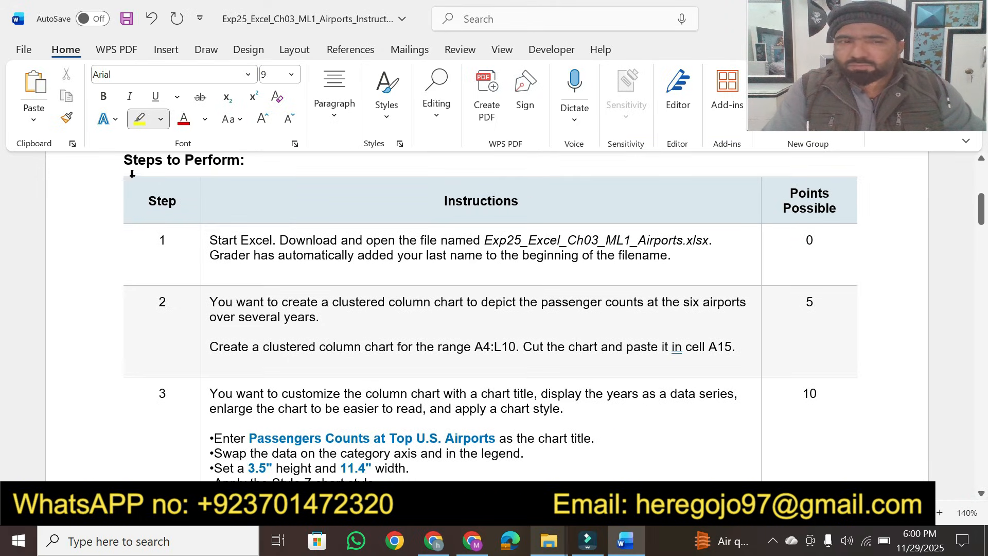
left_click_drag(124, 166, 244, 161)
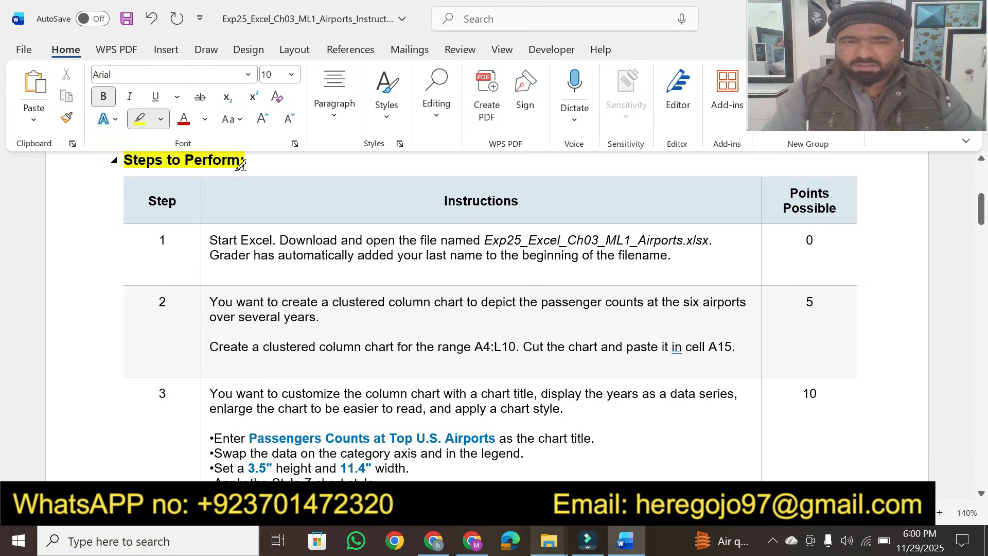
Step: Highlight the Instructions column header and the first two sentences of step 1
left_click_drag(444, 201, 521, 198)
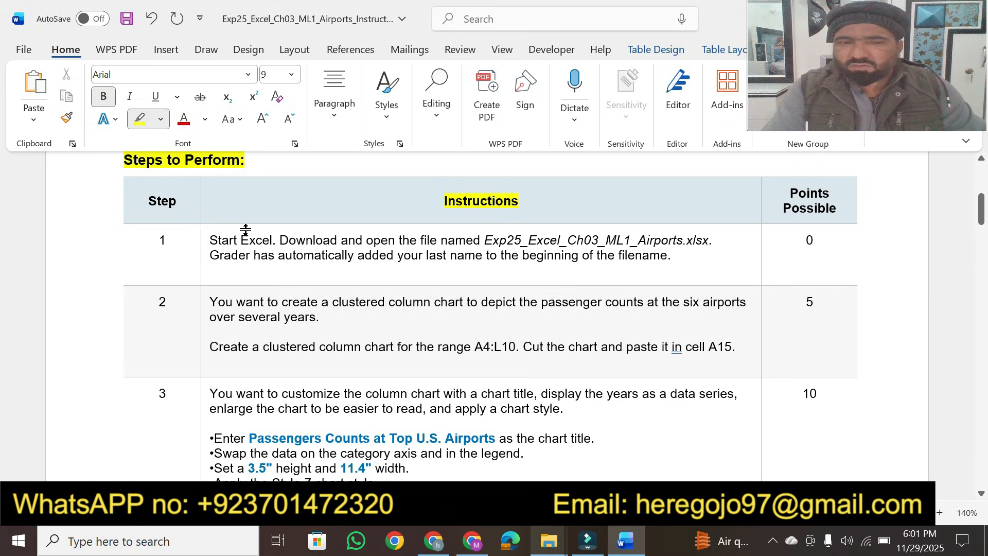
left_click_drag(210, 242, 713, 239)
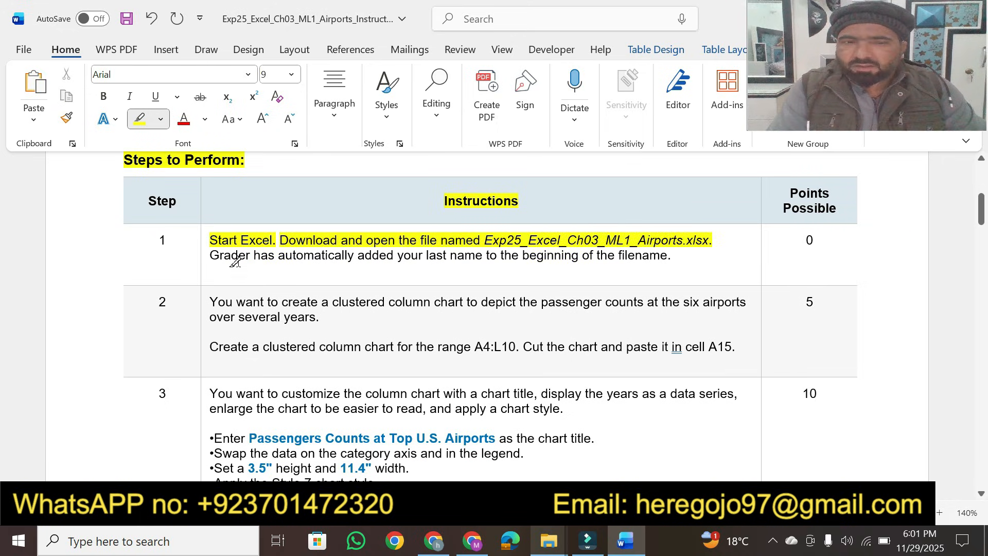
Step: Highlight step 1's sentence about Grader adding your last name to the beginning of the filename
left_click_drag(213, 256, 658, 252)
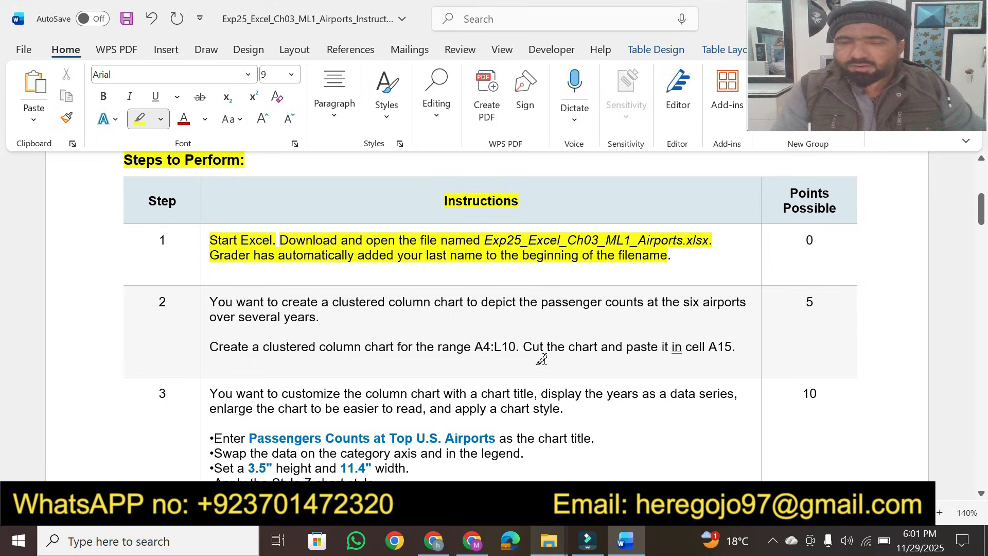
Step: Open the student's Exp25_Excel_Ch03_ML1_Airports workbook from its project folder and enable editing
left_click(549, 540)
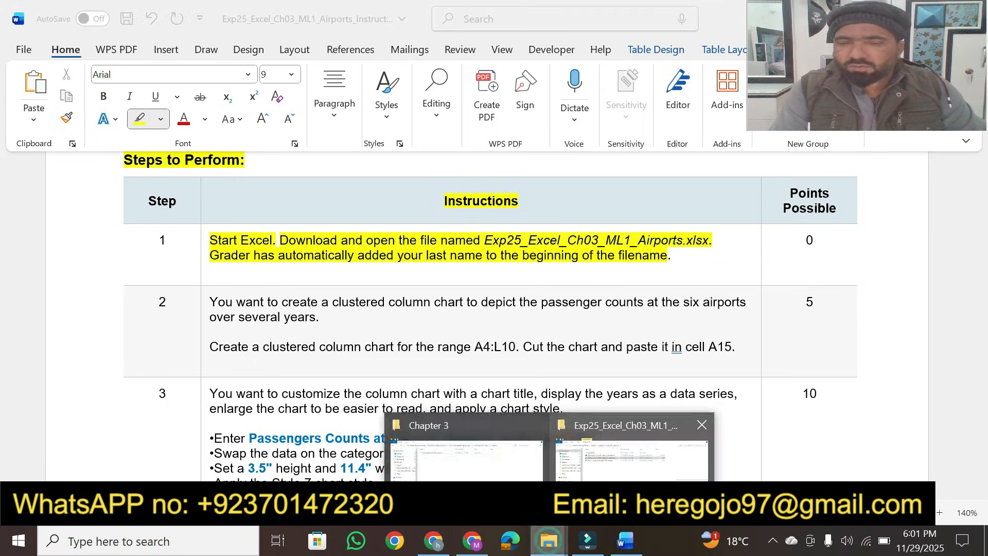
left_click(630, 455)
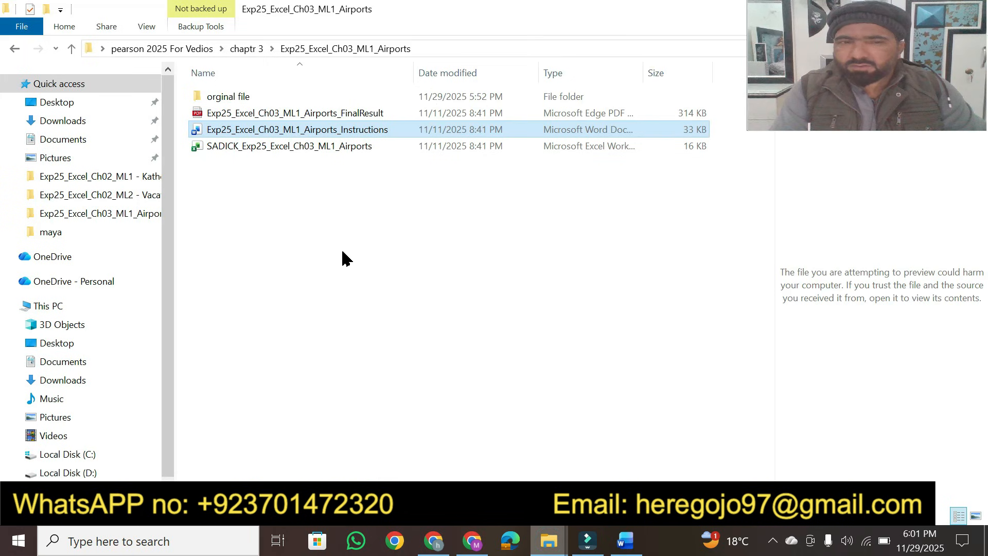
double_click(238, 146)
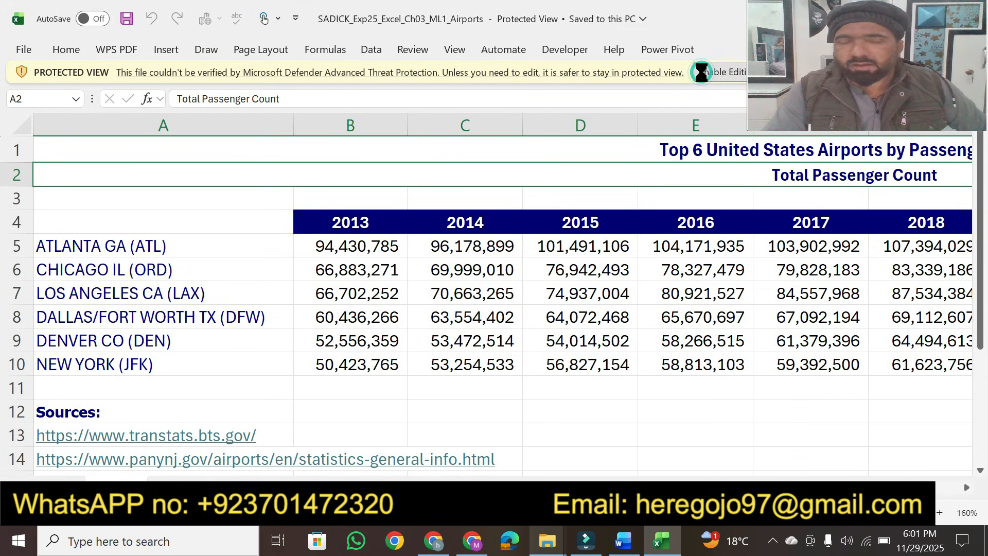
left_click(705, 77)
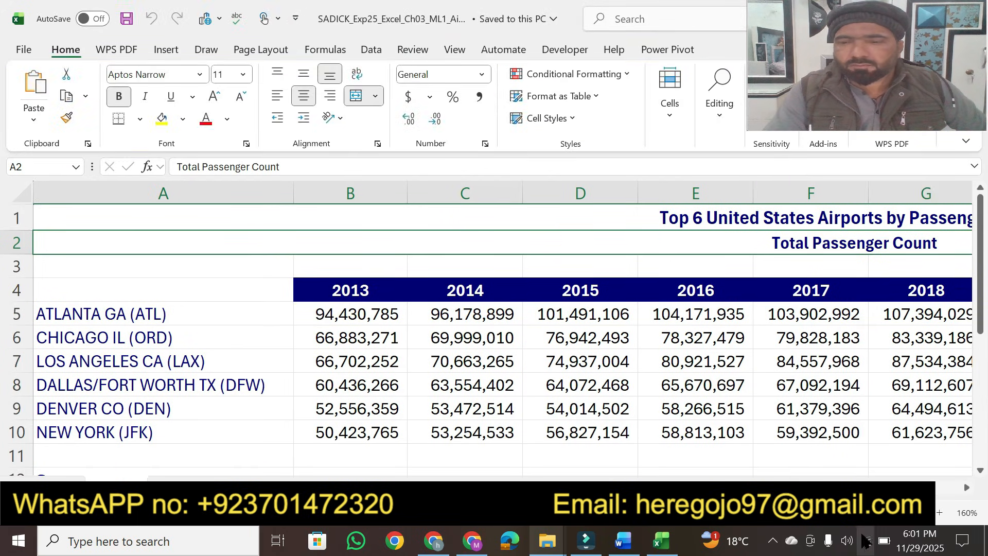
Step: Zoom out to view the whole airport passenger data table in the worksheet
scroll(486, 328, "down", 1)
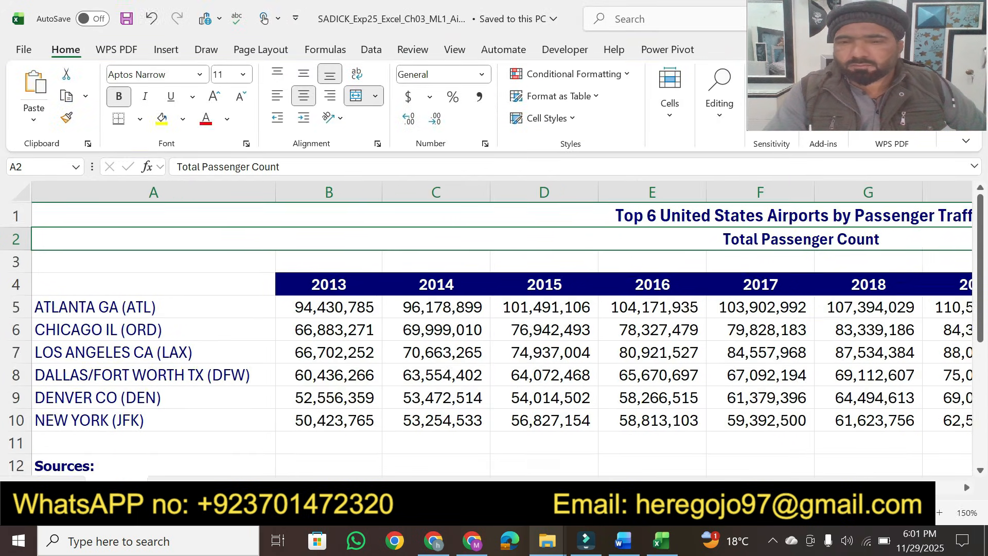
scroll(487, 330, "down", 2)
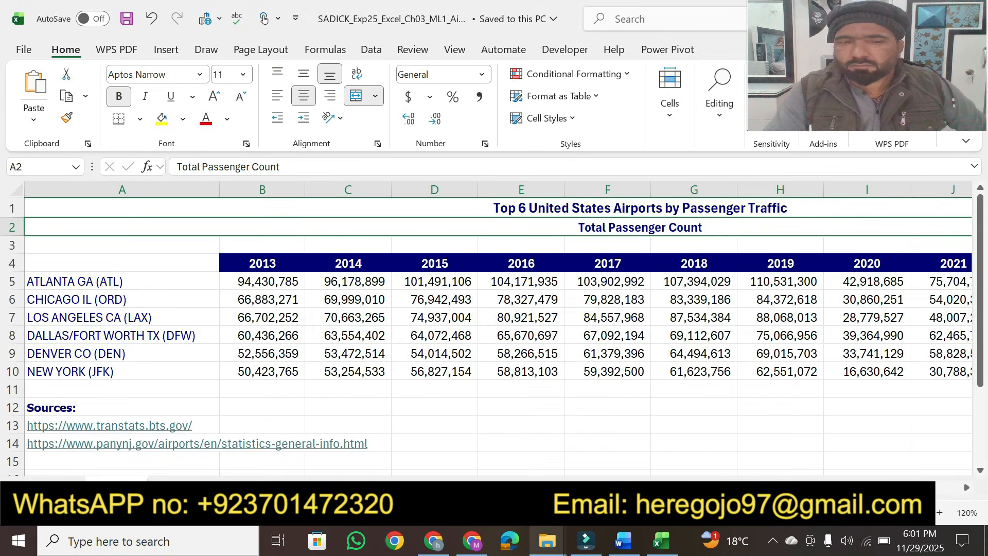
scroll(487, 329, "down", 1)
scroll(486, 330, "down", 1)
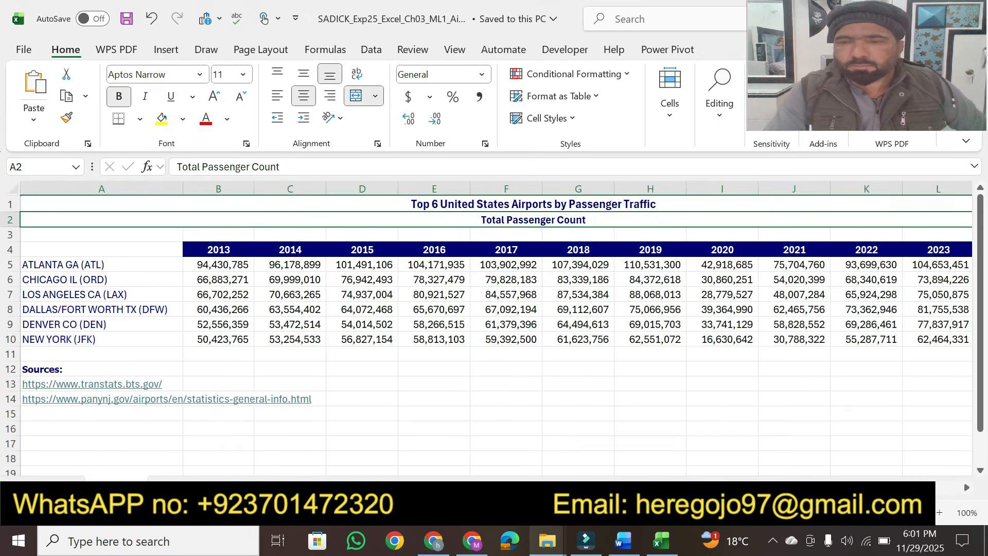
scroll(487, 330, "down", 1)
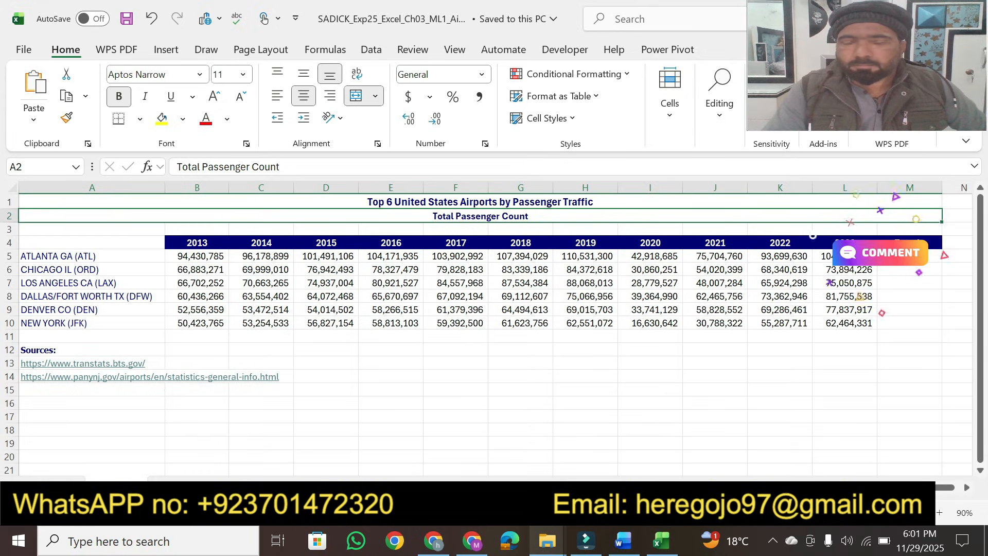
Step: Highlight step 1's 0 points value in the instructions document
mouse_move(624, 540)
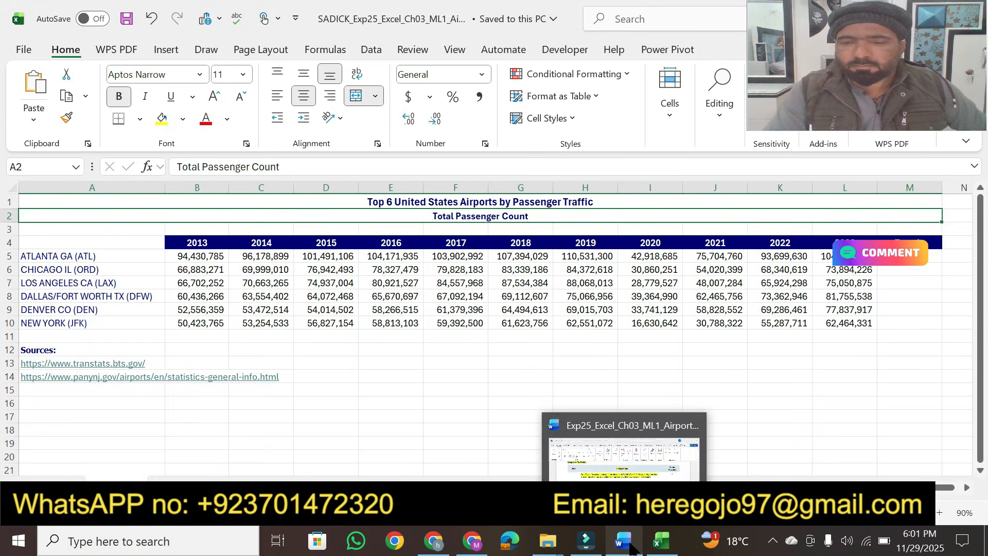
left_click(608, 437)
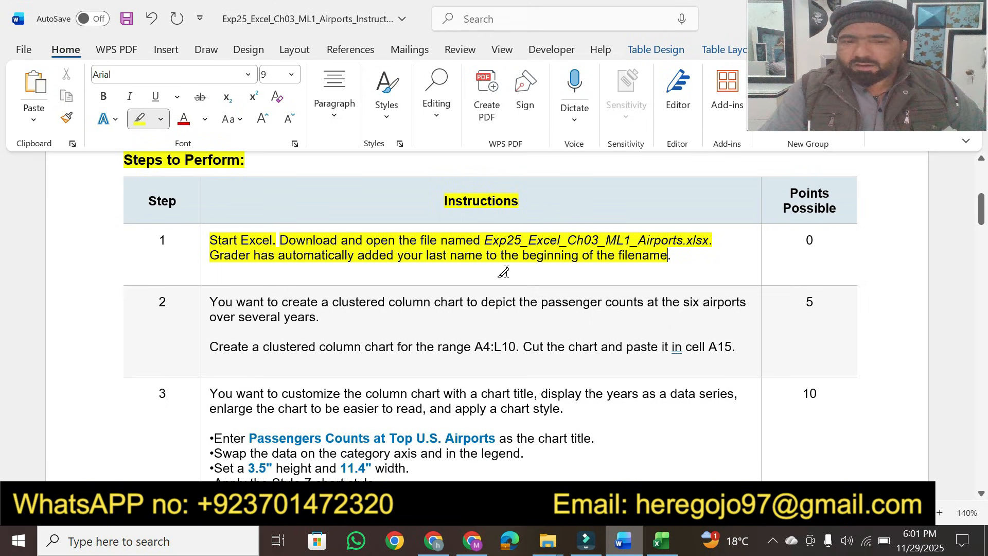
left_click(664, 548)
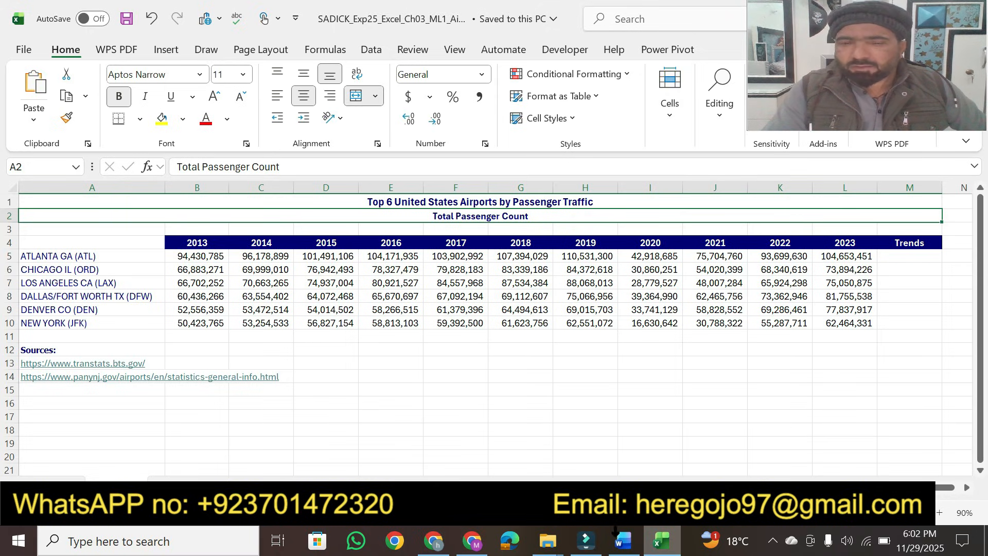
left_click(623, 543)
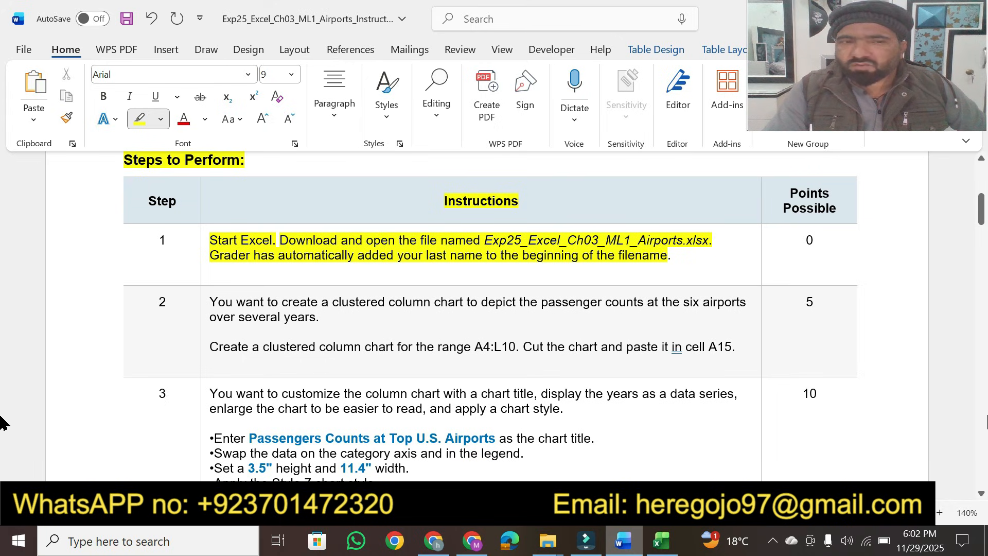
left_click(983, 495)
left_click(983, 494)
left_click(983, 495)
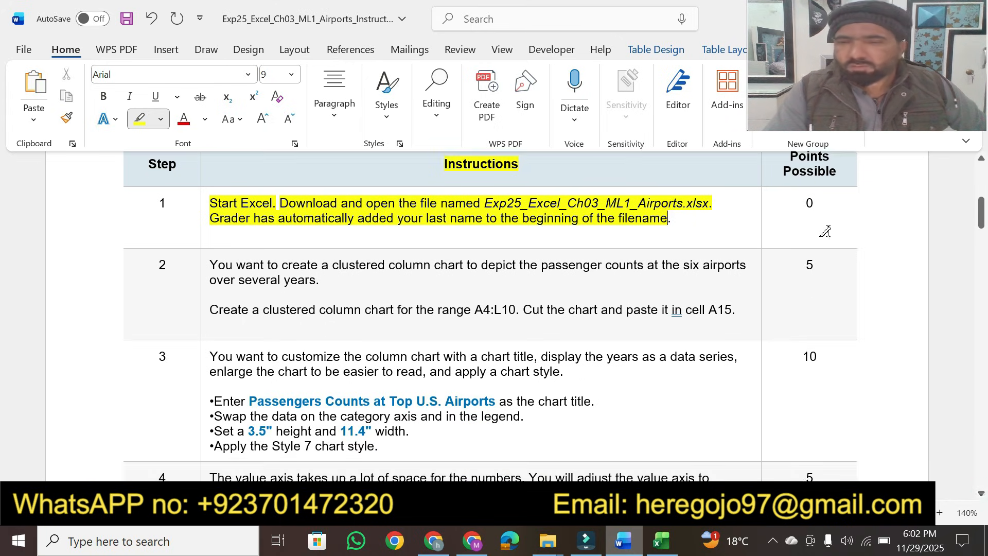
left_click_drag(805, 201, 815, 201)
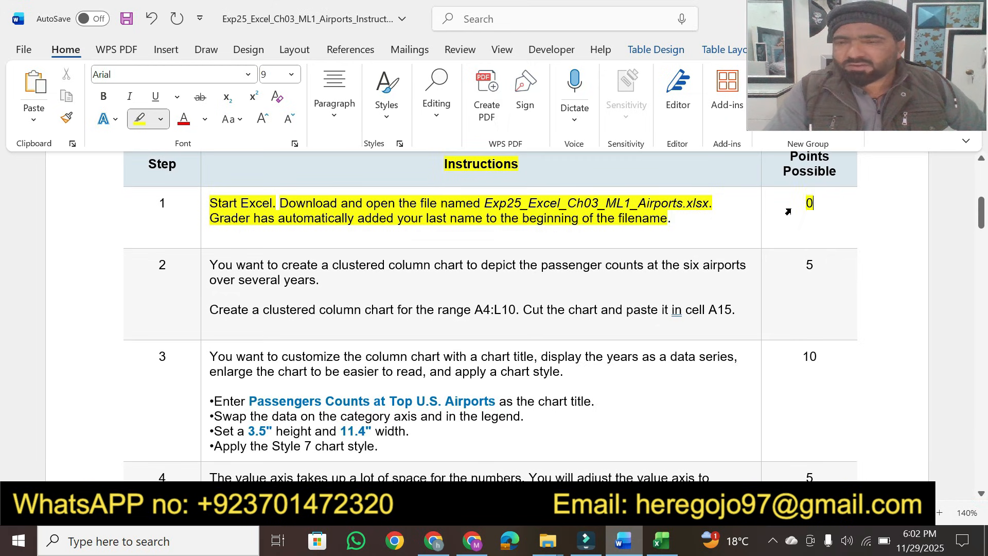
left_click(979, 491)
left_click(979, 491)
left_click(980, 491)
left_click(980, 491)
left_click(979, 491)
left_click(980, 491)
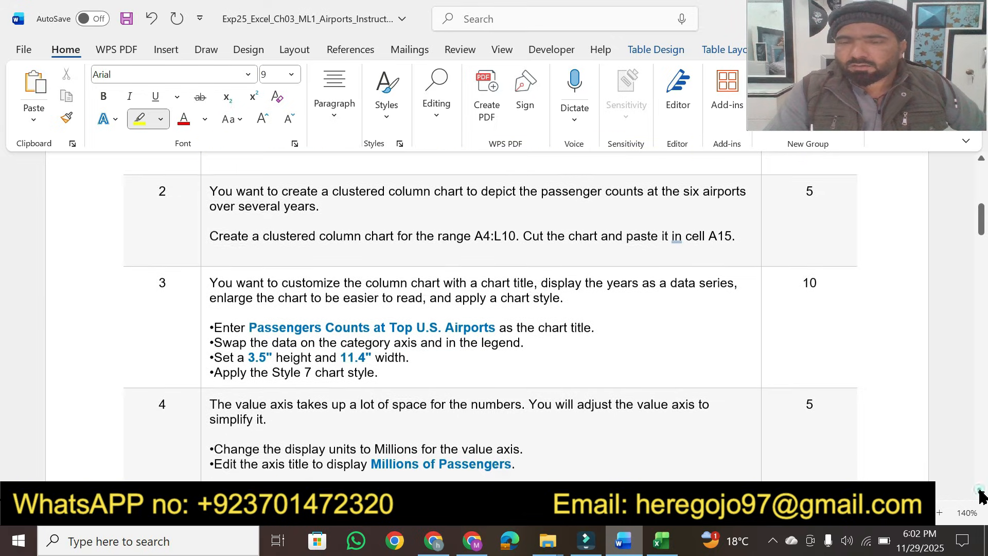
left_click(980, 492)
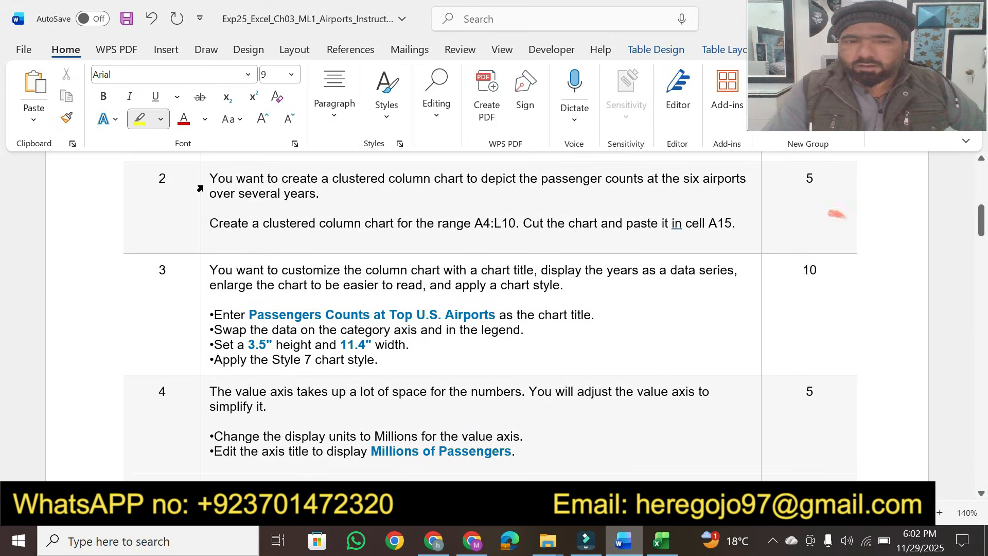
mouse_move(209, 178)
left_mouse_down()
mouse_move(603, 179)
mouse_move(325, 195)
mouse_move(518, 174)
mouse_move(752, 178)
mouse_move(739, 180)
left_mouse_up()
left_click_drag(577, 191, 491, 178)
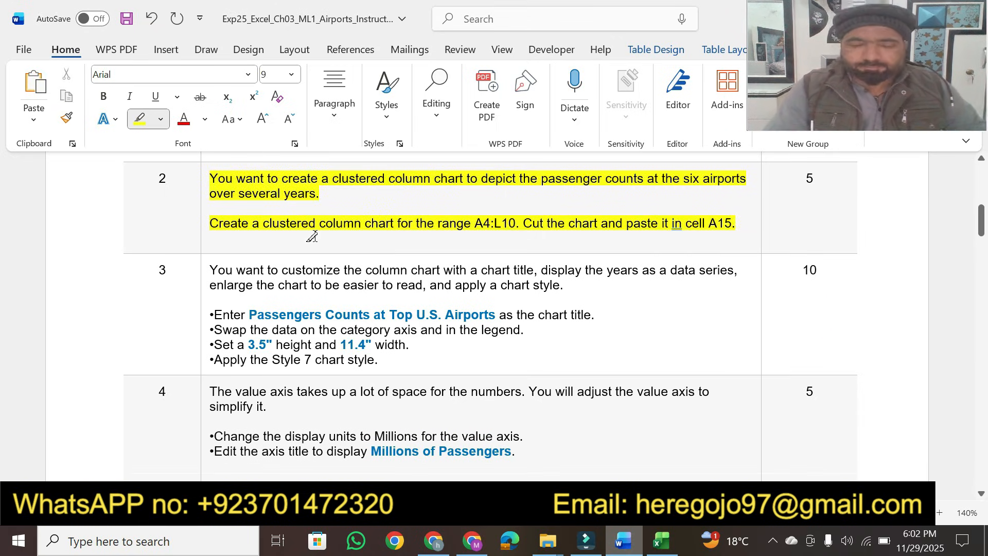
left_click_drag(312, 236, 296, 206)
left_click(140, 120)
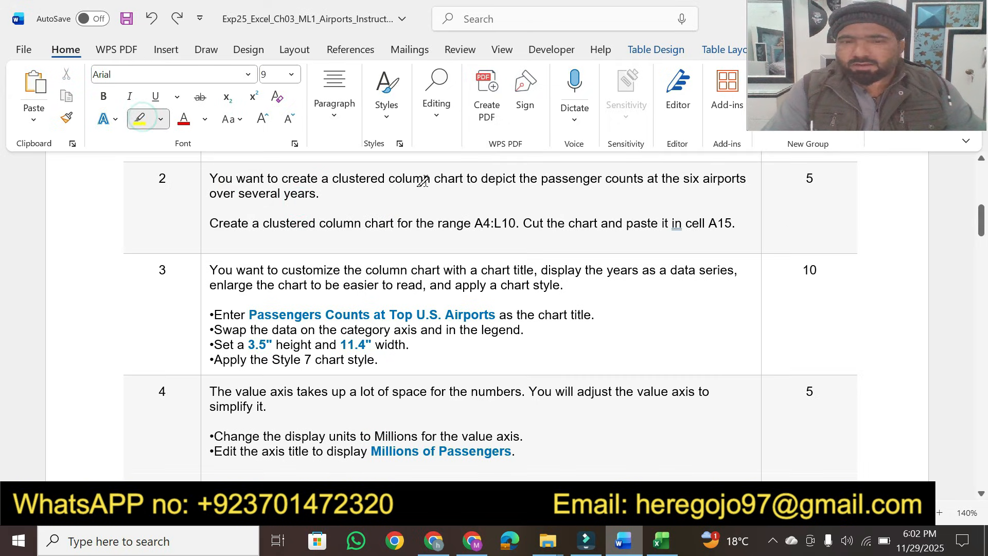
Step: Highlight 'clustered column chart to depict' and the whole second sentence of step 2
left_click_drag(427, 178, 512, 177)
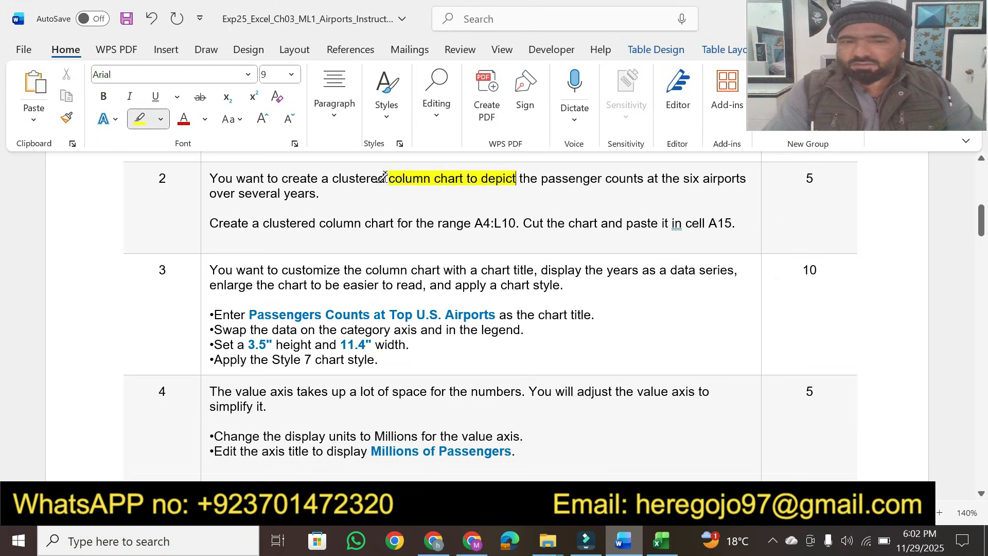
left_click_drag(334, 177, 392, 179)
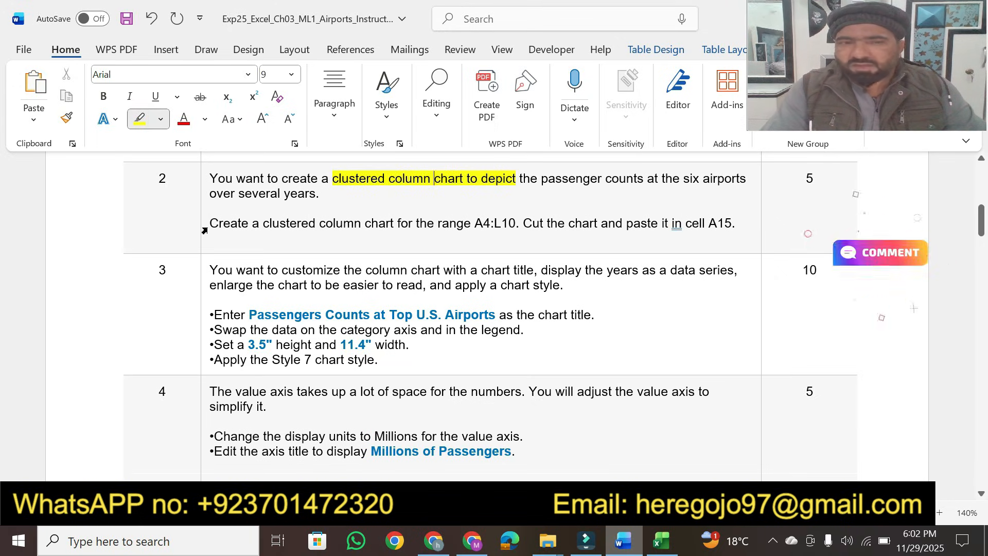
left_click_drag(208, 225, 732, 225)
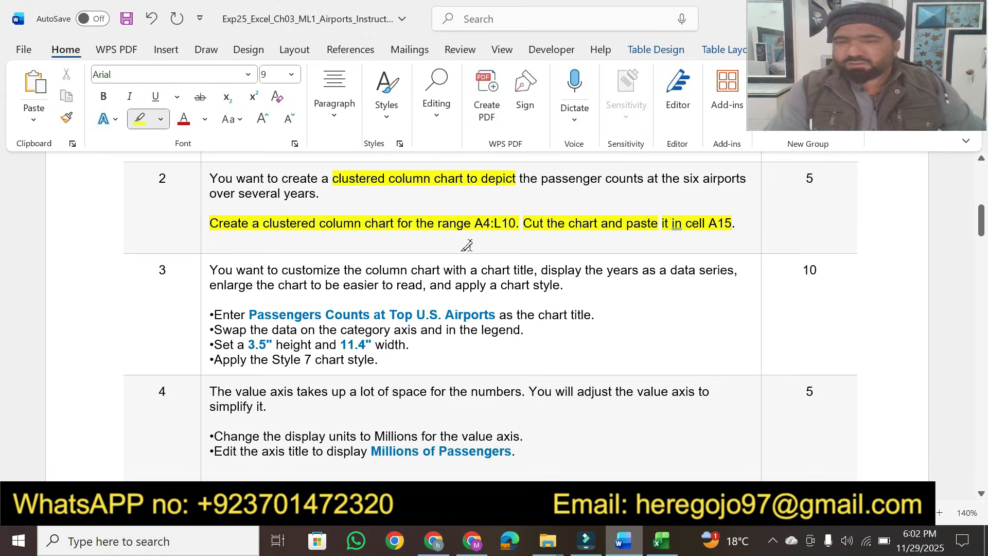
Step: Select the range A4:L10 in the worksheet by pasting its reference from the instructions
key("Escape")
left_click_drag(482, 222, 507, 227)
key("ctrl+c")
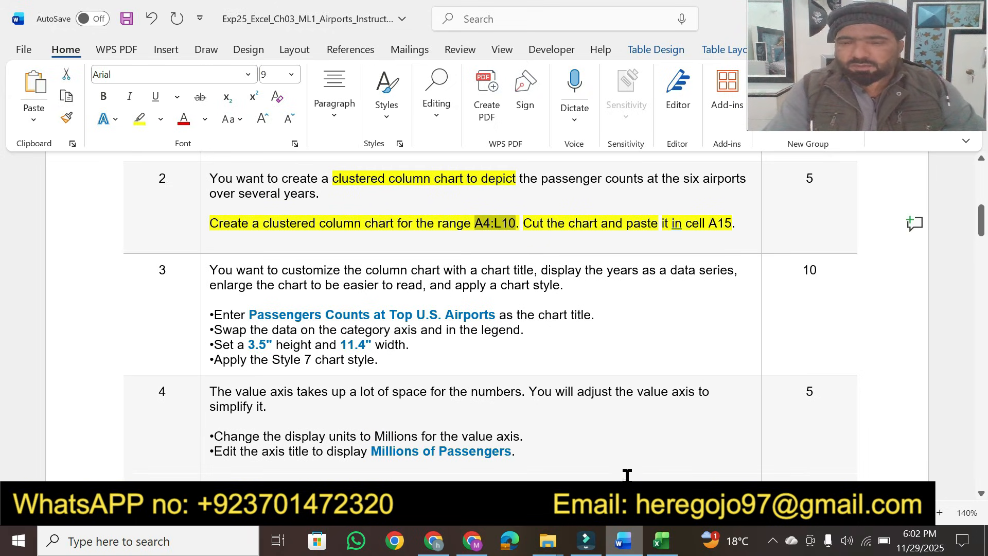
left_click(661, 540)
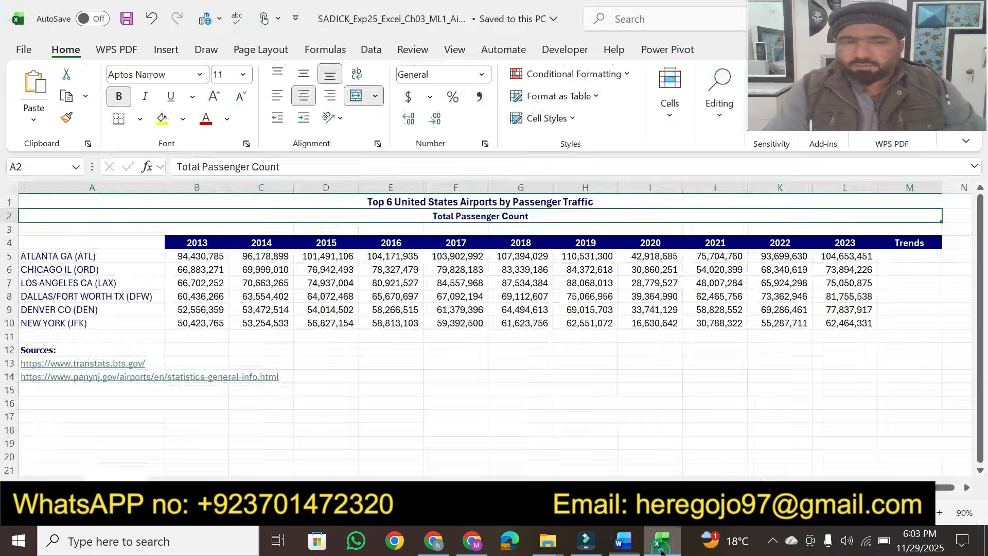
left_click(37, 166)
key("ctrl+v")
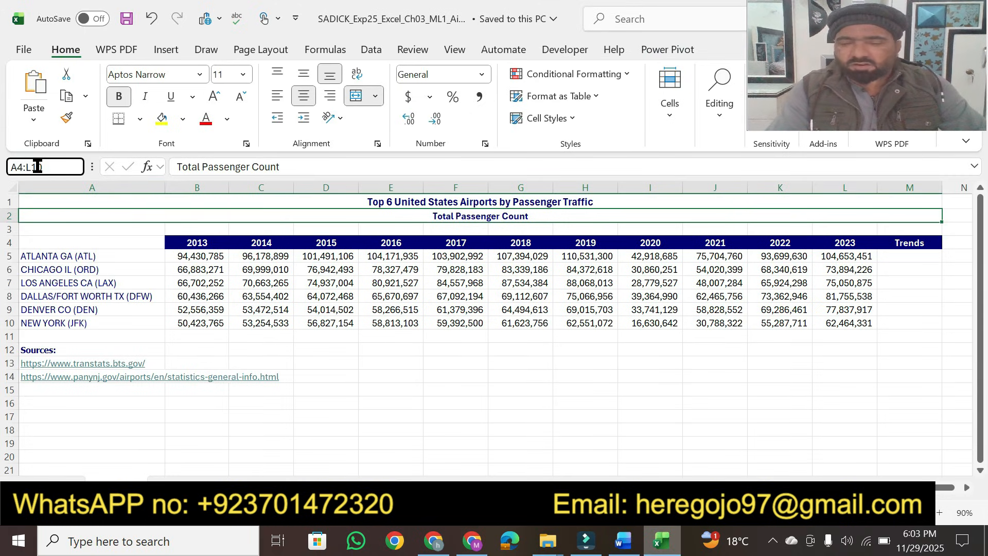
key("Return")
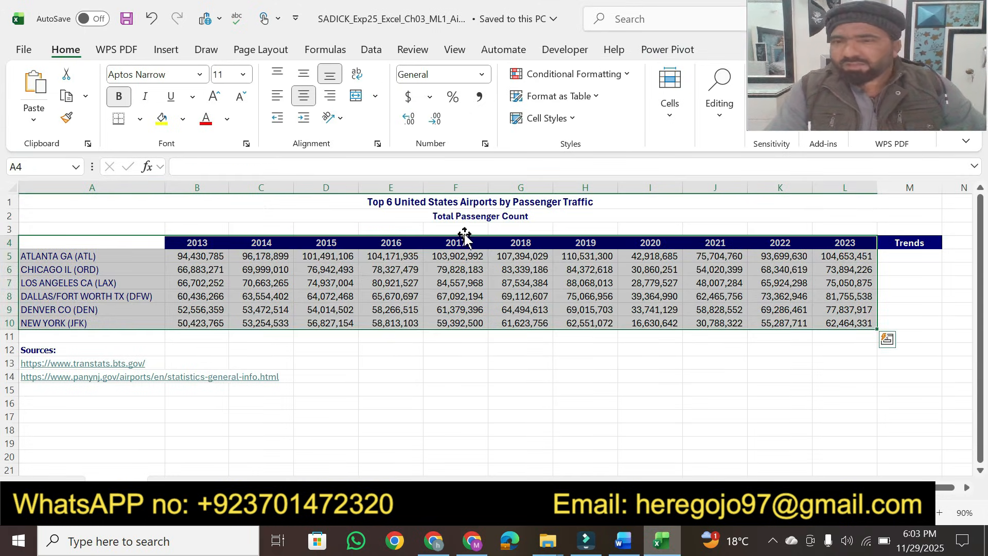
Step: Insert a clustered column chart for the selected range A4:L10
left_click(623, 540)
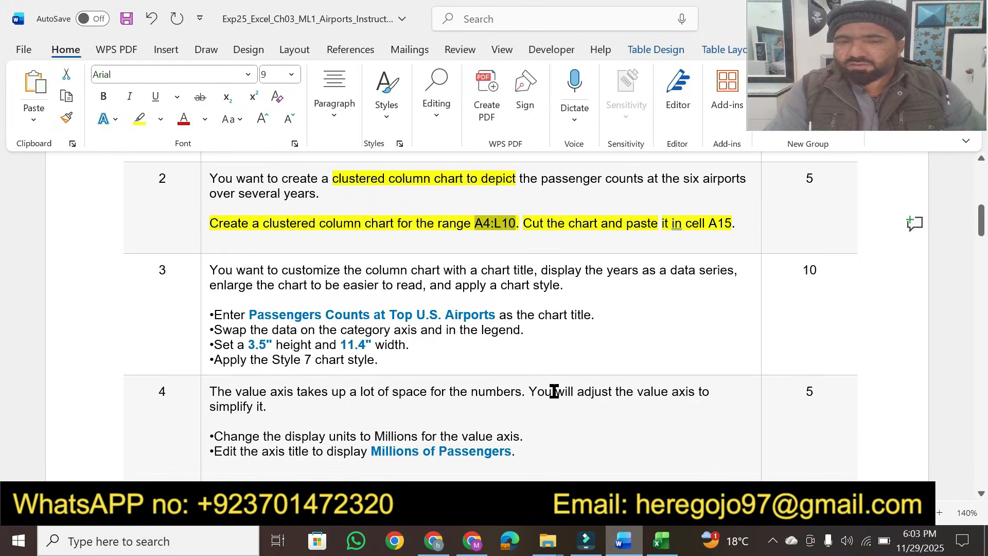
left_click(661, 540)
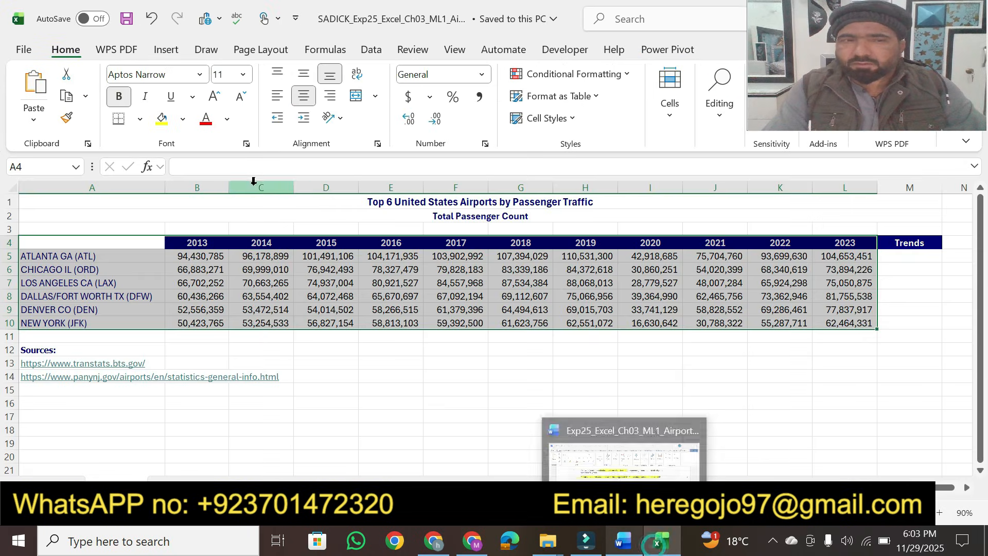
left_click(165, 50)
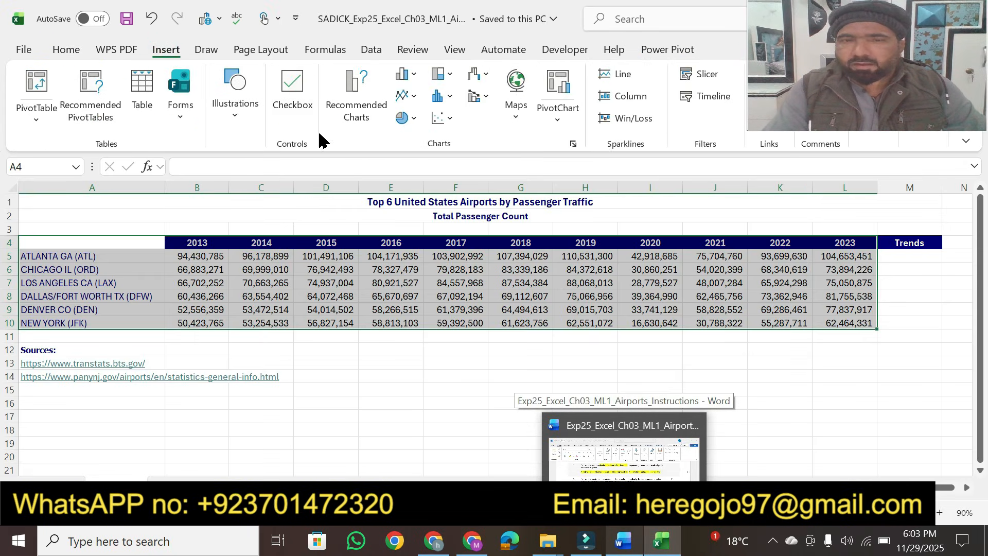
left_click(357, 114)
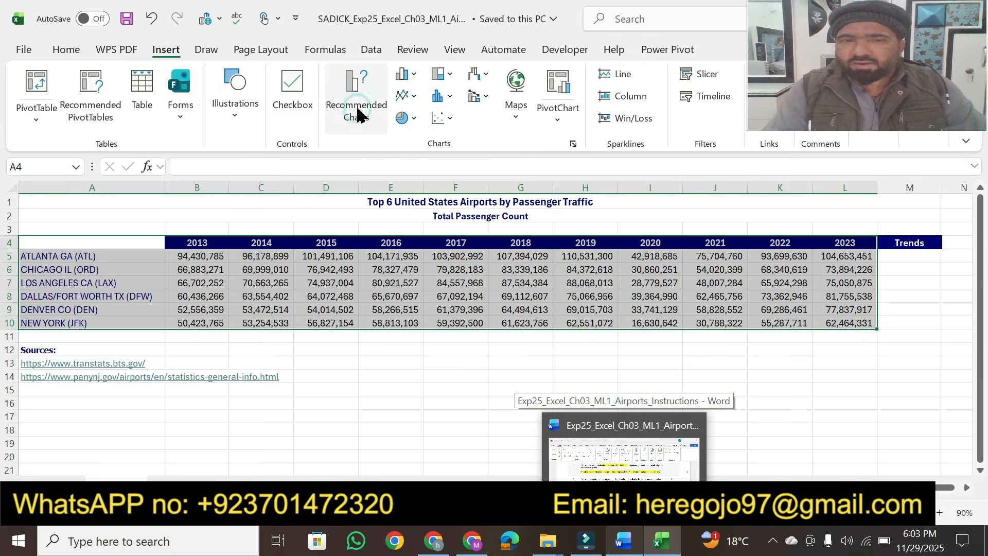
left_click(360, 67)
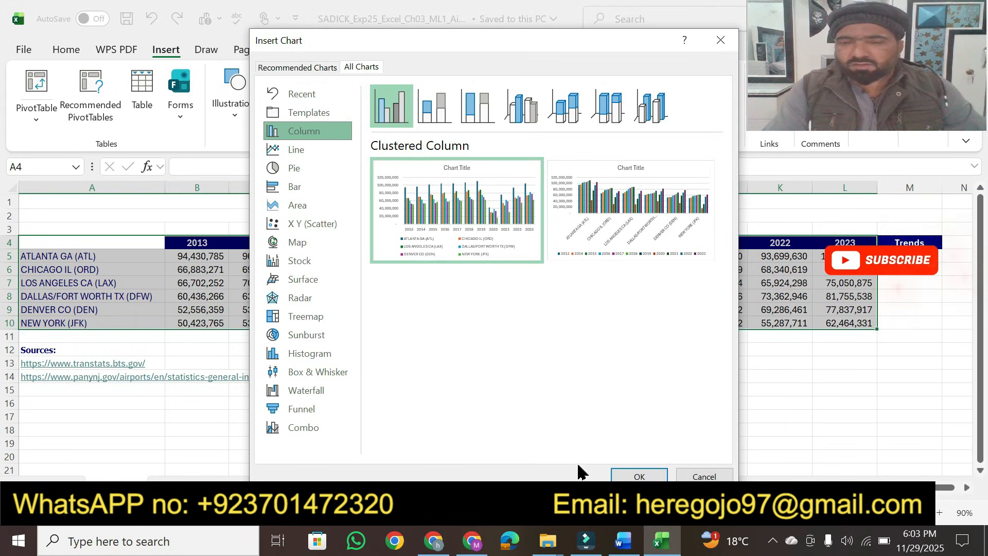
left_click(627, 476)
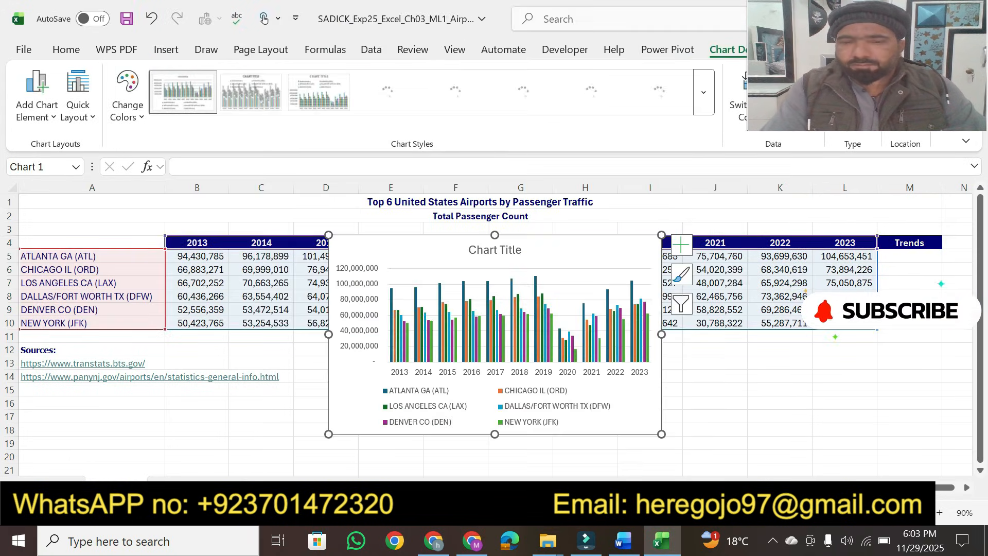
Step: Cut the new clustered column chart from the worksheet
left_click(624, 540)
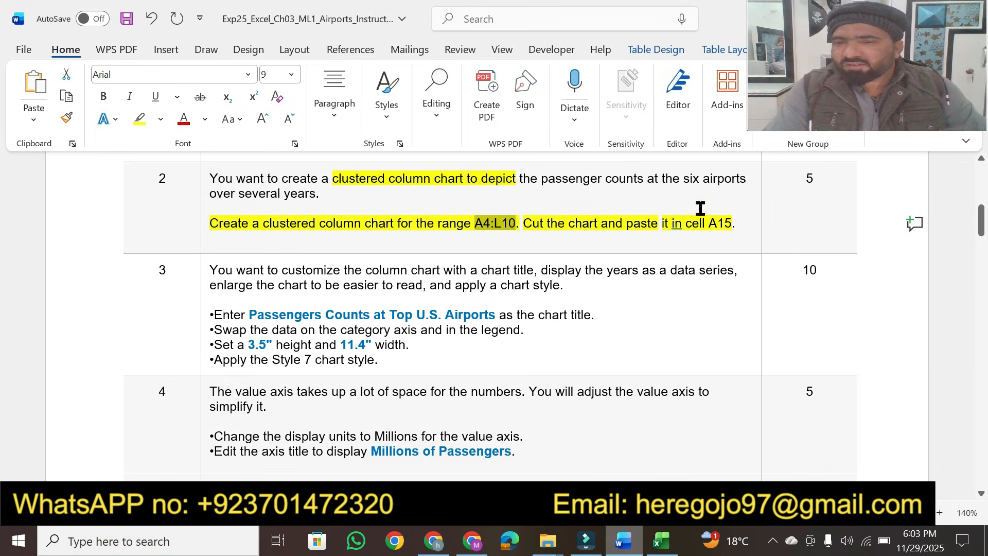
left_click(664, 537)
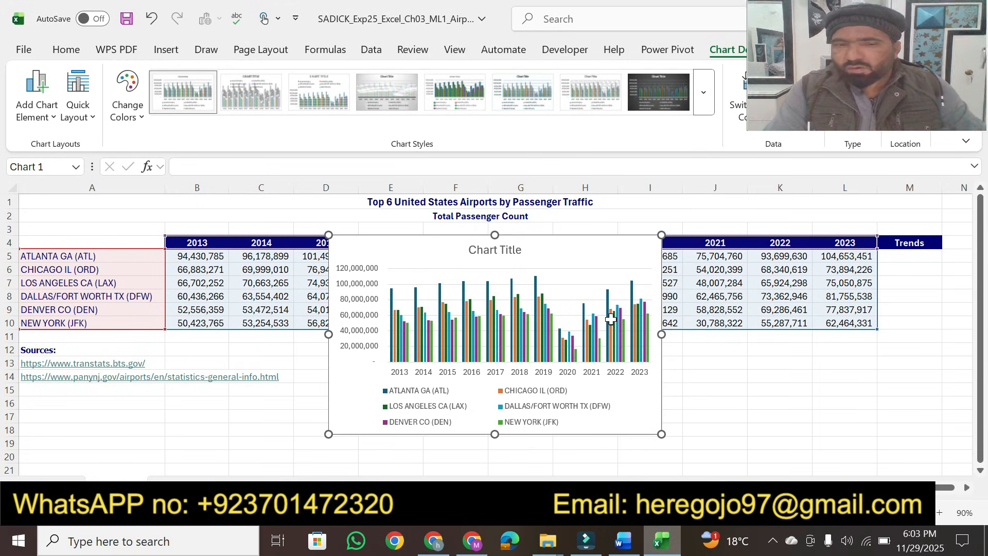
key("ctrl+x")
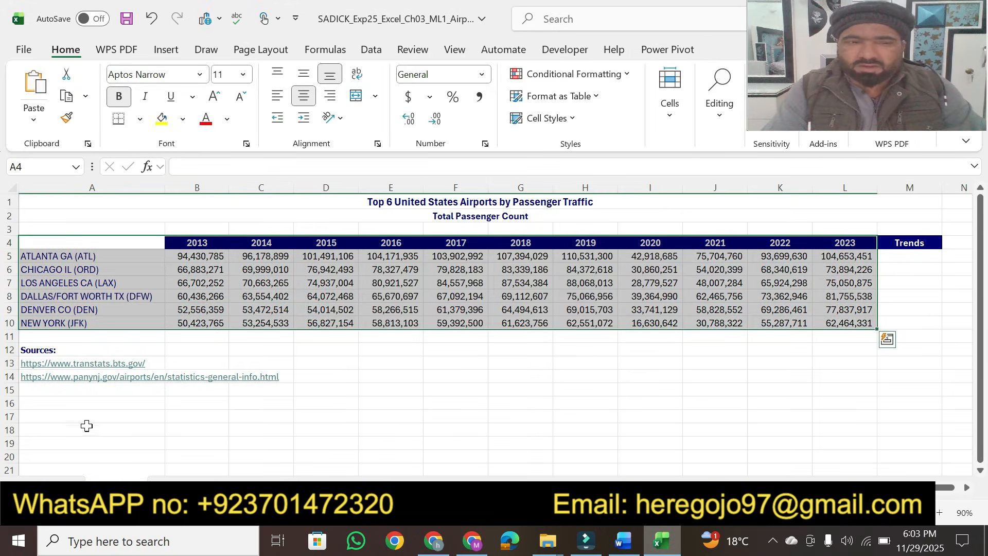
Step: Paste the cut clustered column chart into the worksheet at cell A15
left_click(46, 391)
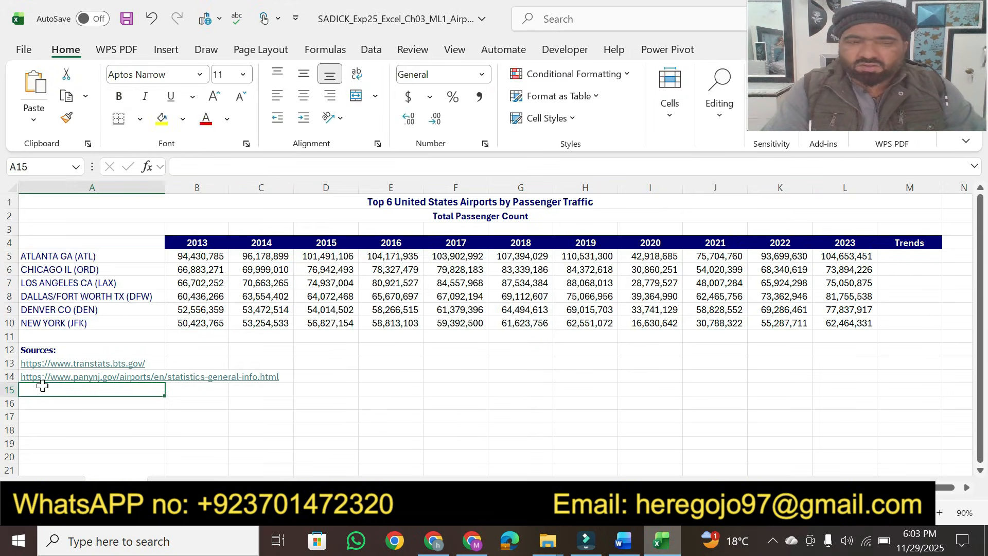
key("ctrl+v")
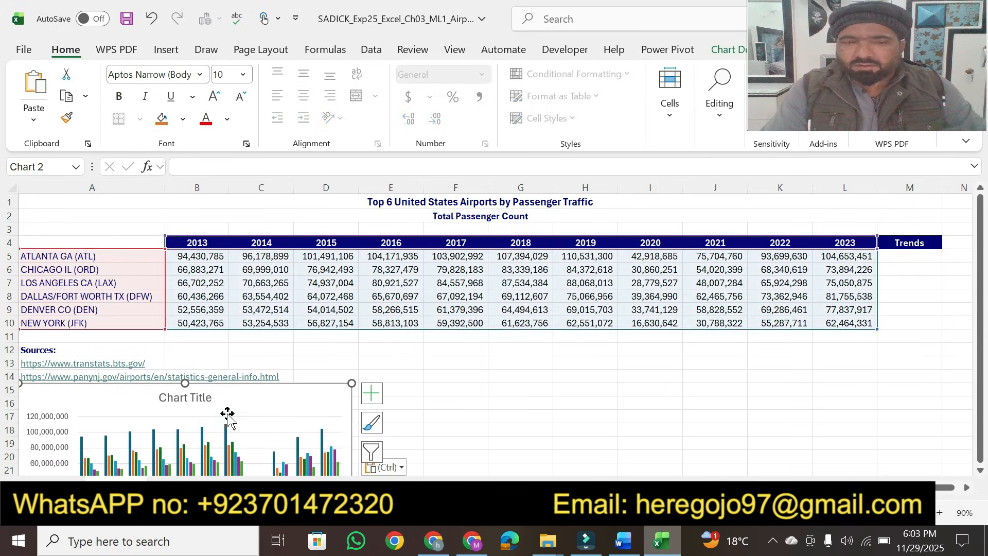
left_click(520, 436)
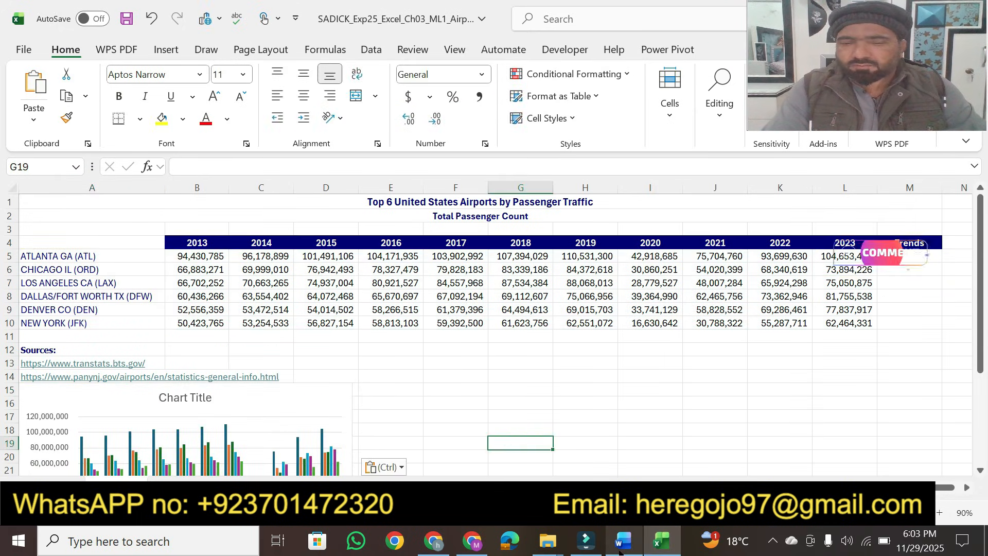
Step: Highlight the 5-point value for step 2 in the instructions document
left_click(621, 547)
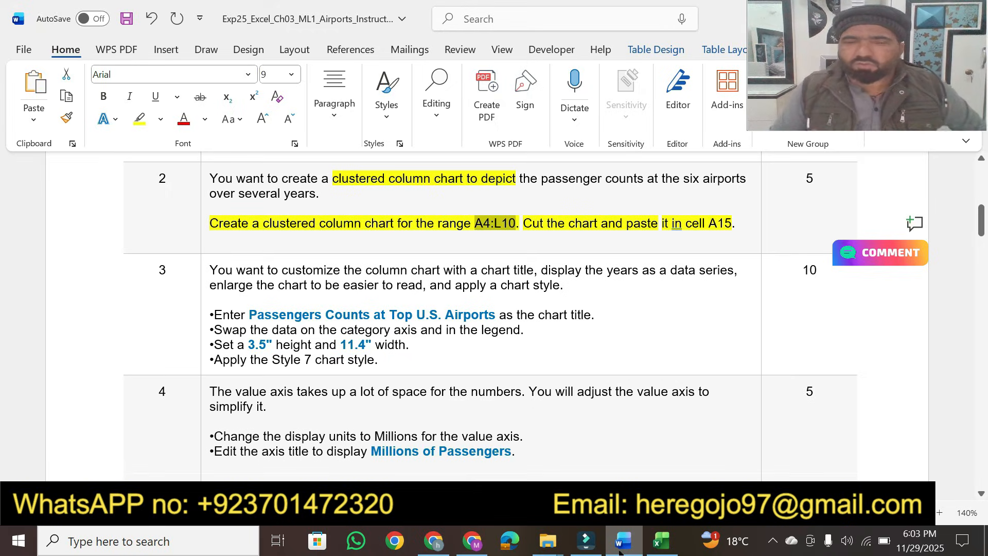
left_click(807, 182)
double_click(807, 182)
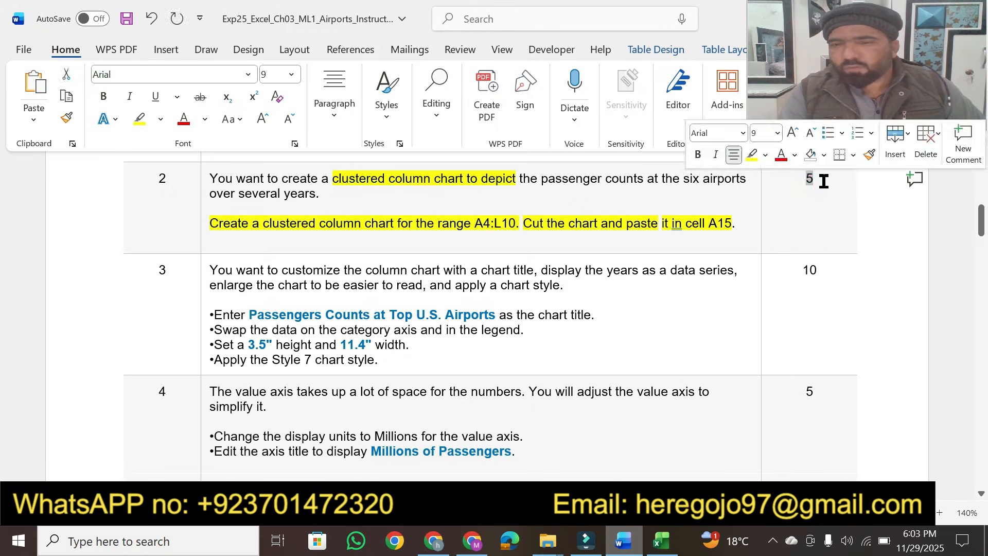
left_click(751, 156)
left_click(816, 232)
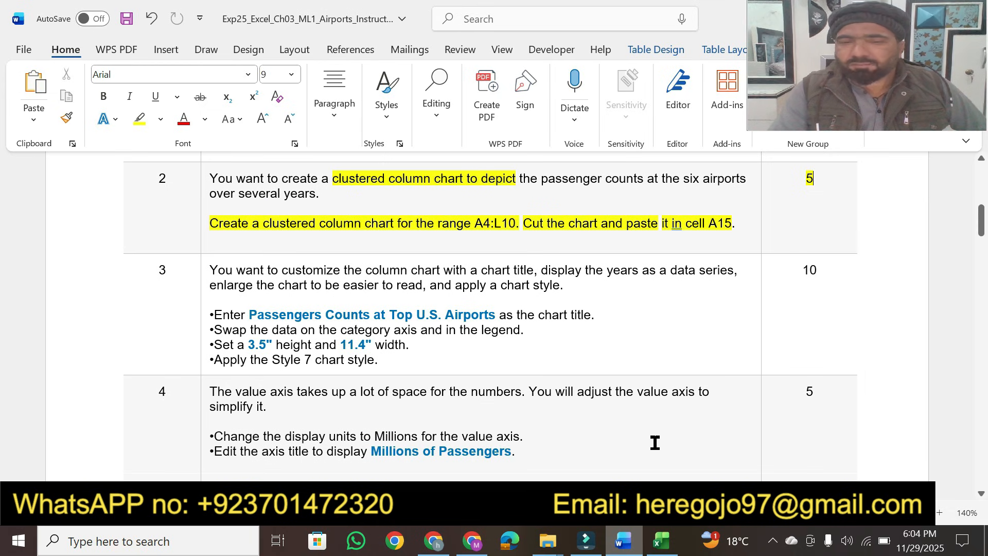
Step: Highlight the key phrases of step 3: customize the chart title, years as a data series, apply a chart style, and the title entry line
left_click(661, 540)
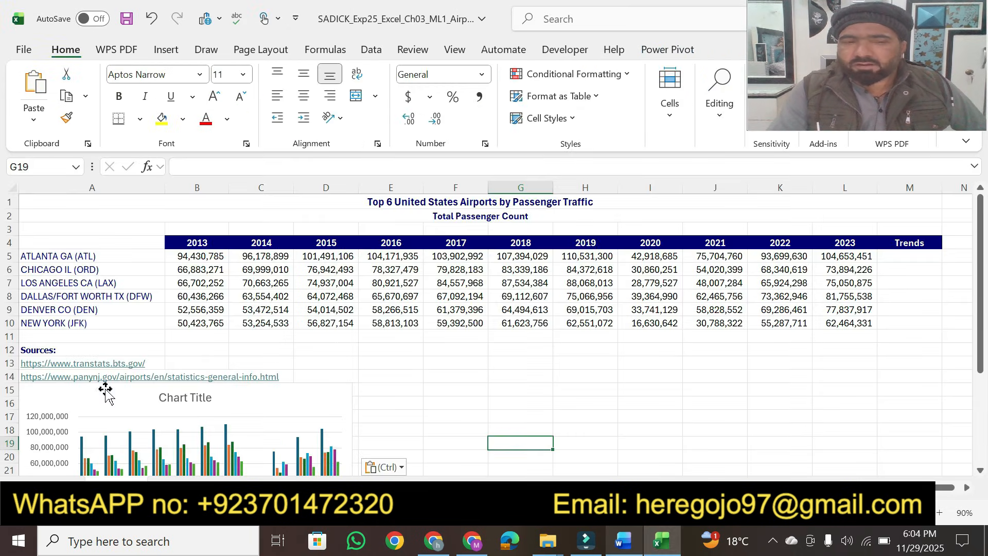
left_click(637, 548)
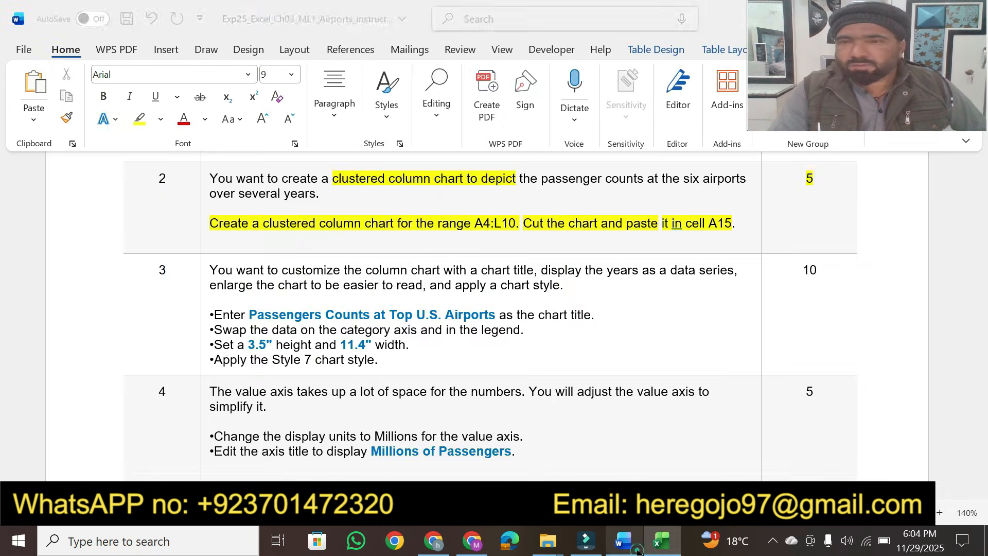
left_click(981, 494)
left_click(981, 494)
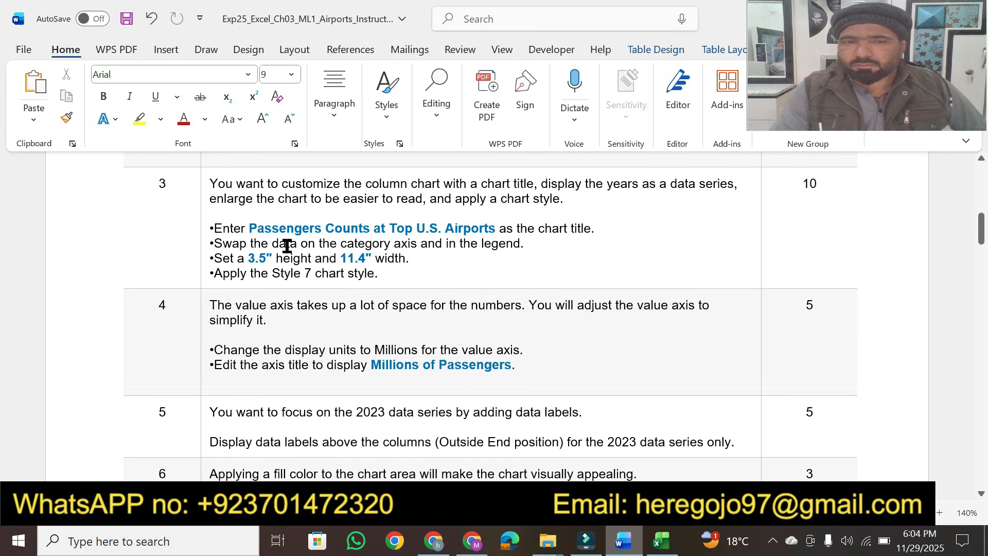
left_click(982, 494)
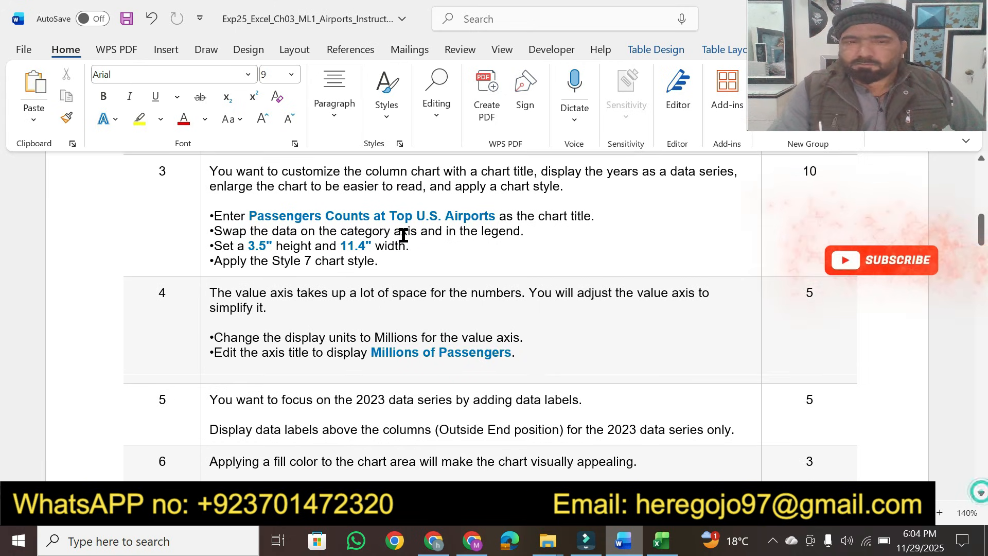
left_click(139, 123)
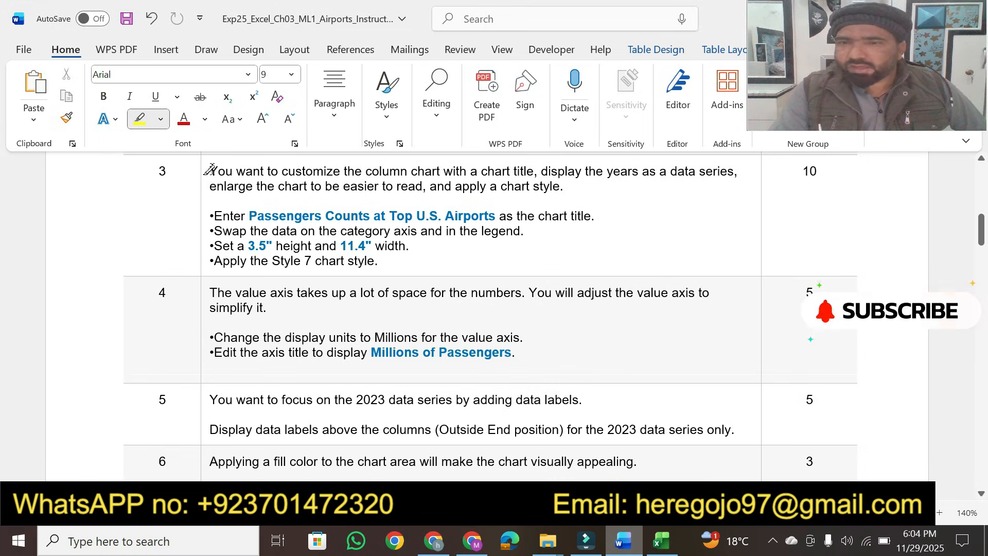
mouse_move(209, 170)
left_mouse_down()
mouse_move(557, 170)
mouse_move(537, 170)
mouse_move(628, 184)
mouse_move(654, 172)
mouse_move(758, 169)
mouse_move(730, 170)
left_mouse_up()
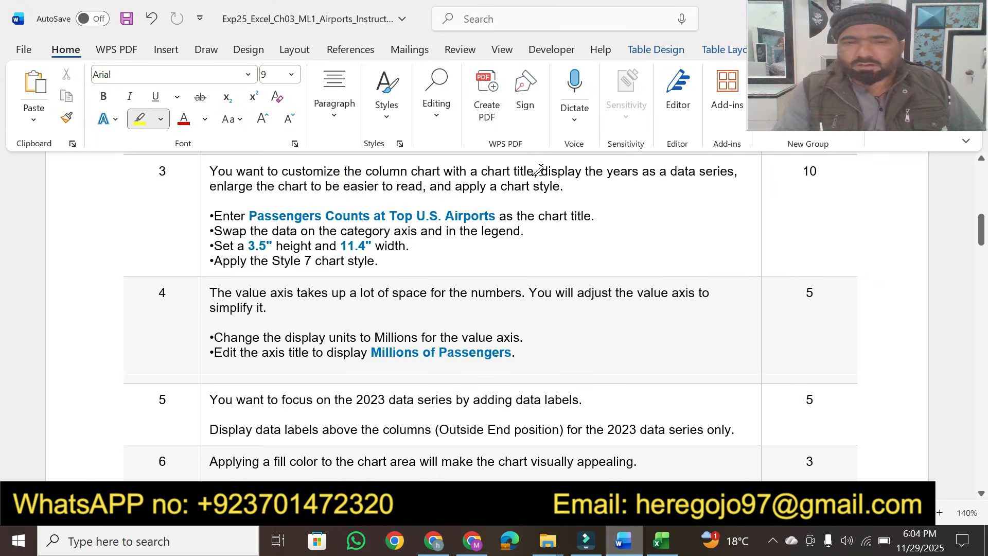
left_click_drag(291, 169, 519, 169)
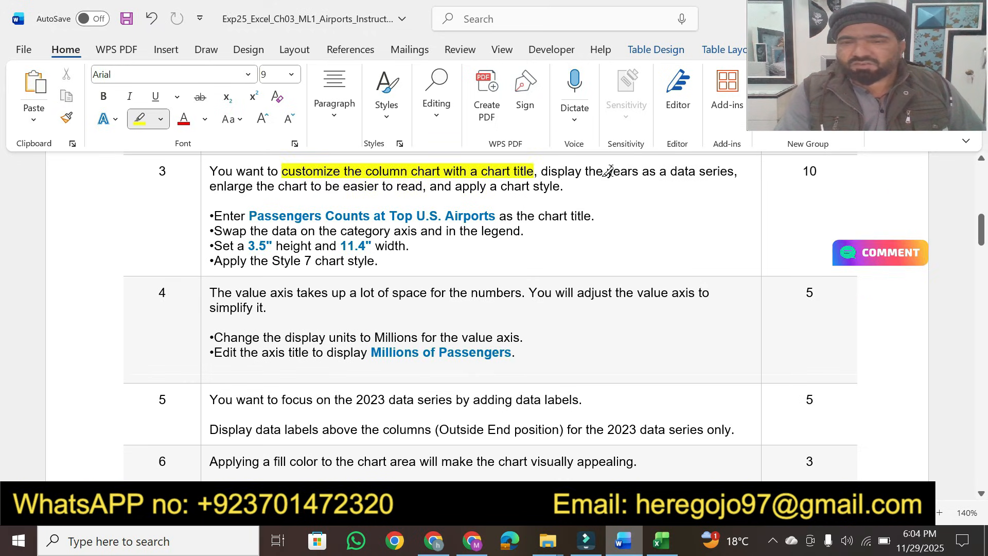
mouse_move(615, 172)
left_mouse_down()
mouse_move(732, 172)
mouse_move(706, 173)
left_mouse_up()
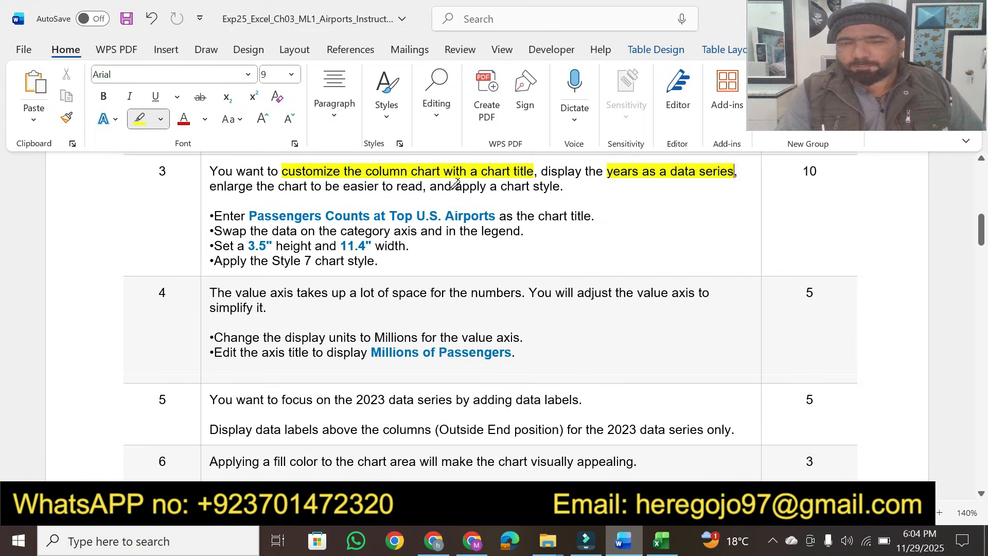
mouse_move(455, 186)
left_mouse_down()
mouse_move(538, 172)
mouse_move(553, 186)
left_mouse_up()
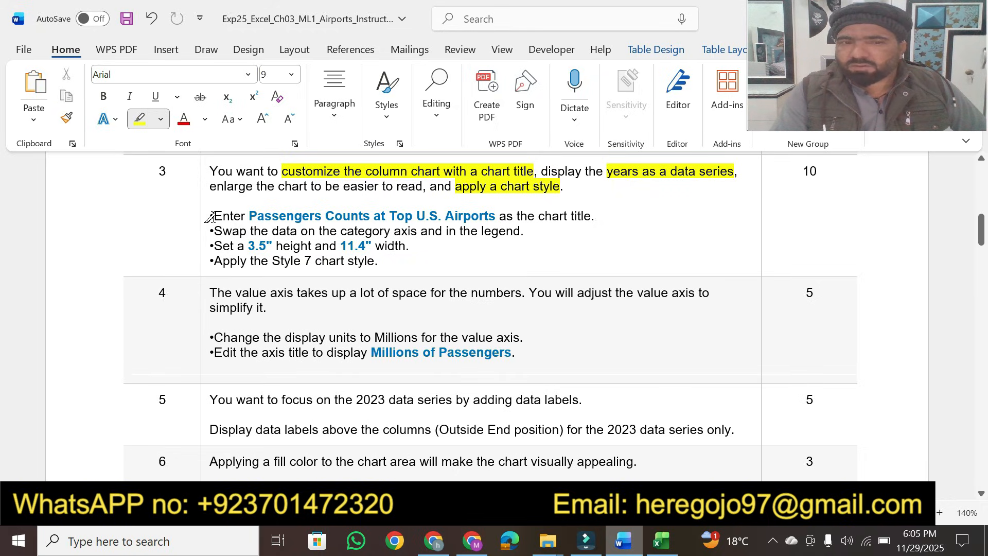
left_click_drag(210, 217, 596, 215)
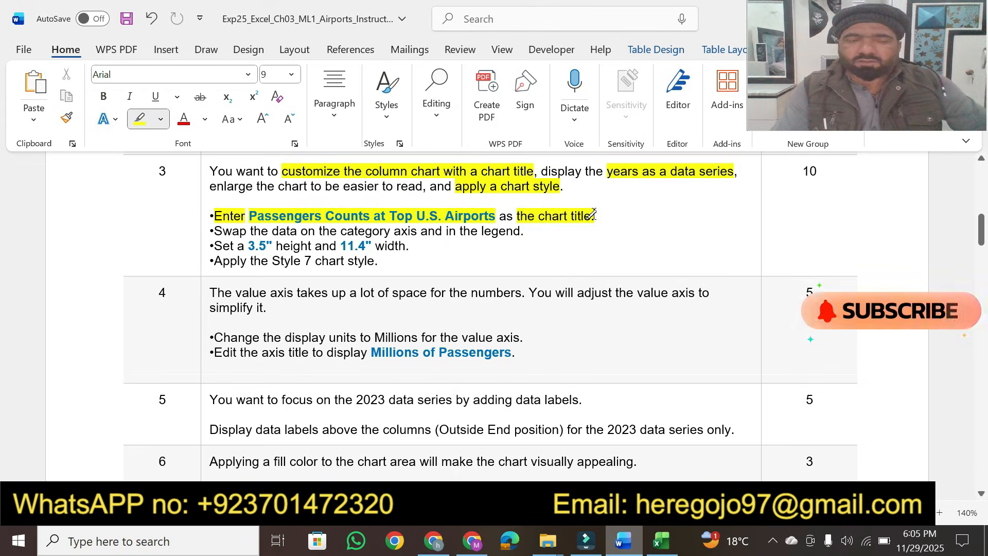
key("Escape")
Step: Copy 'Passengers Counts at Top U.S. Airports' from the instructions and paste it as the chart title
left_click_drag(249, 215, 474, 210)
key("ctrl+c")
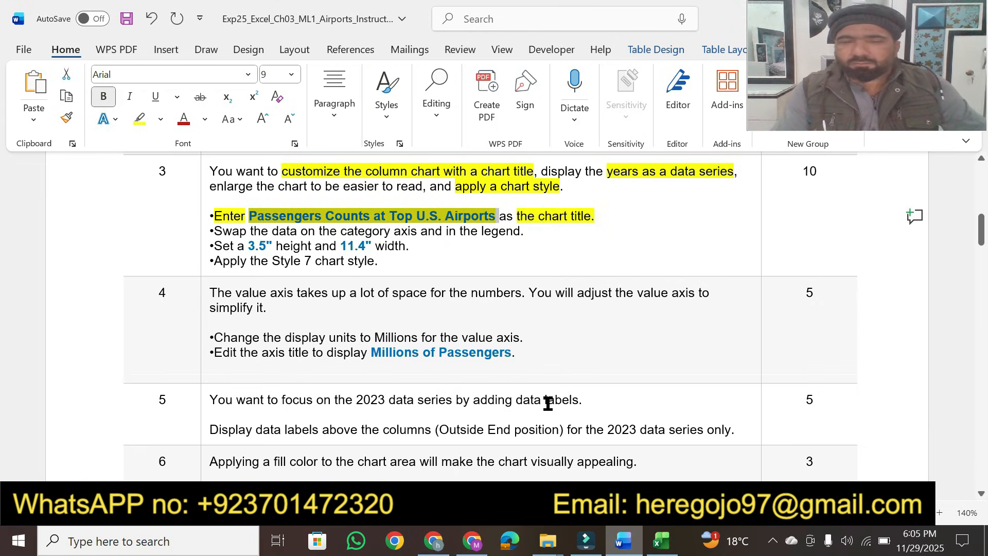
left_click(661, 542)
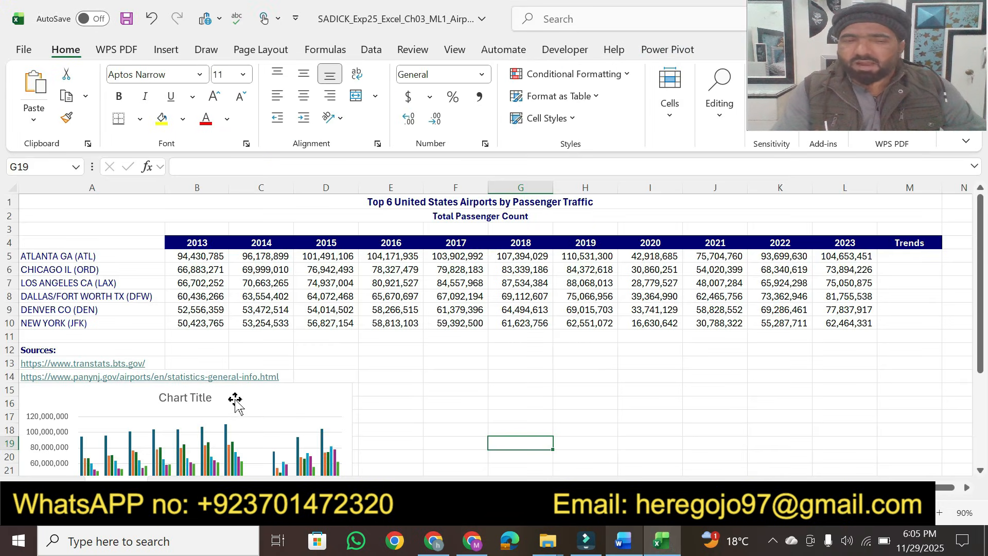
left_click(189, 399)
double_click(188, 399)
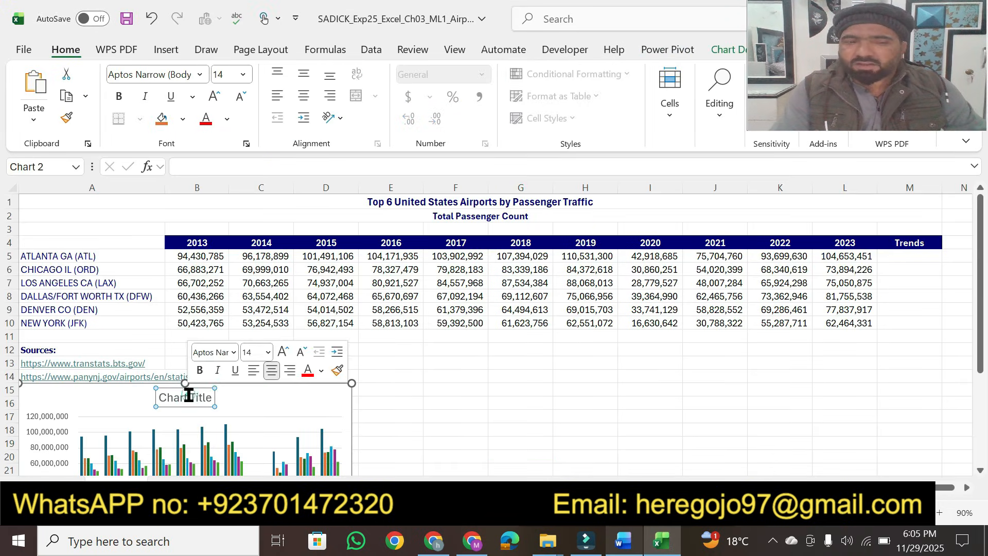
triple_click(188, 399)
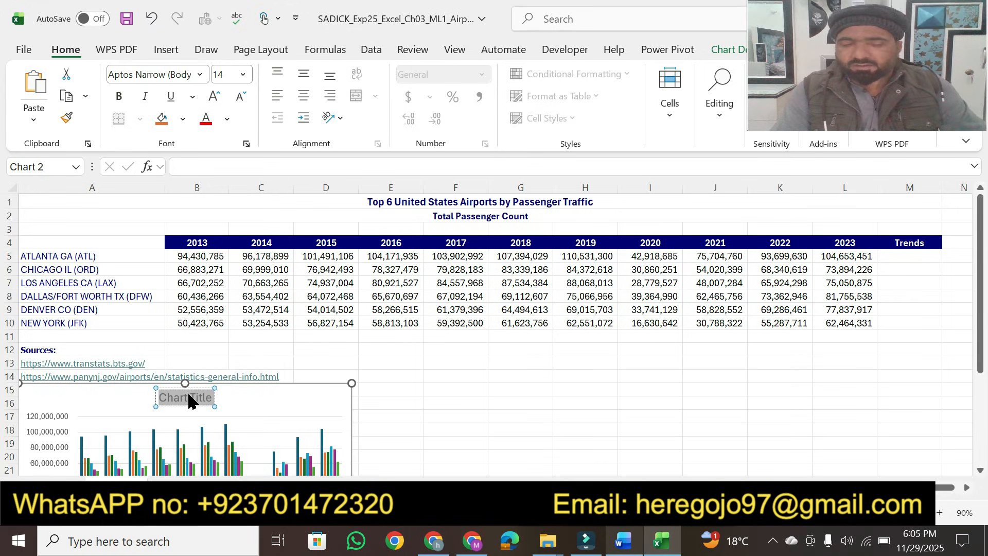
key("ctrl+v")
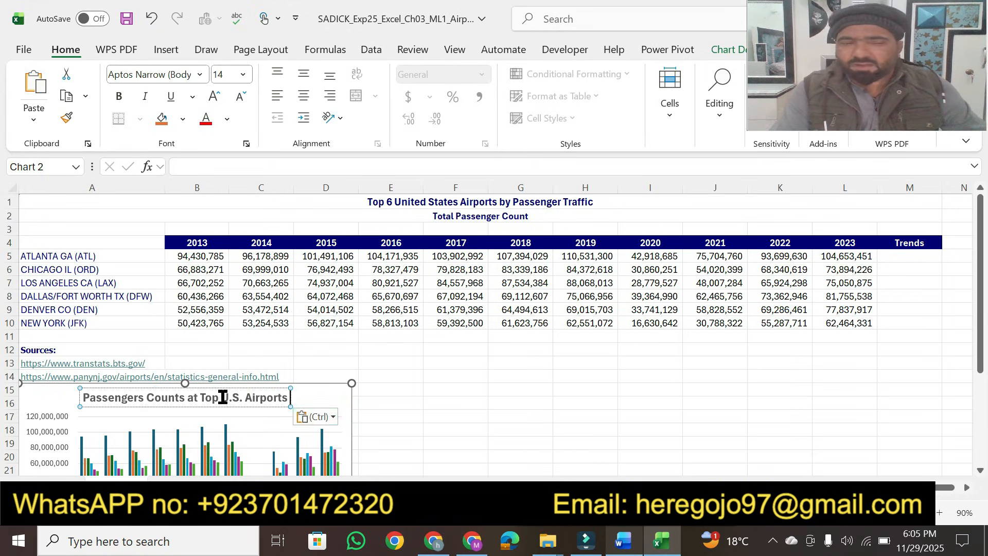
left_click(319, 417)
left_click(355, 458)
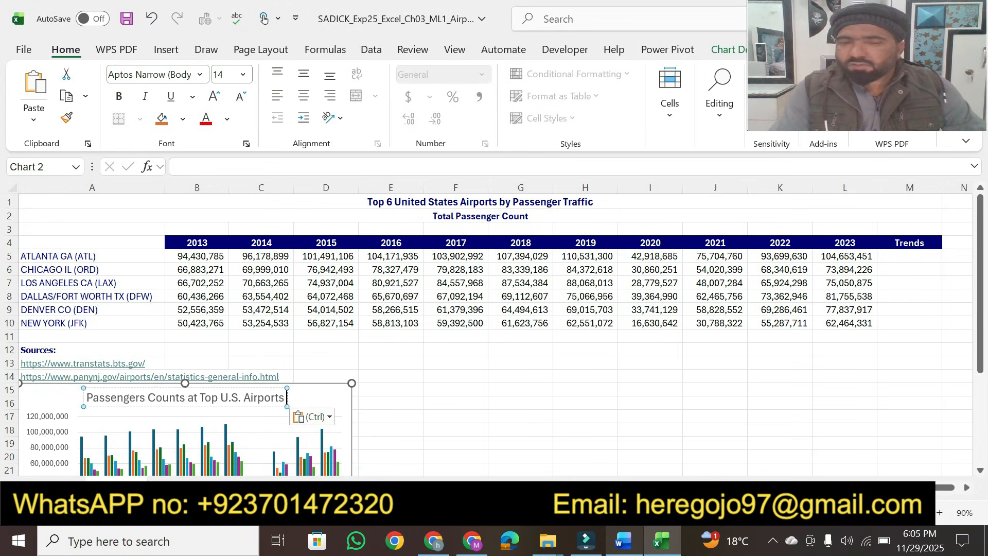
Step: Highlight the instruction 'Swap the data on the category axis and in the legend.'
left_click(623, 541)
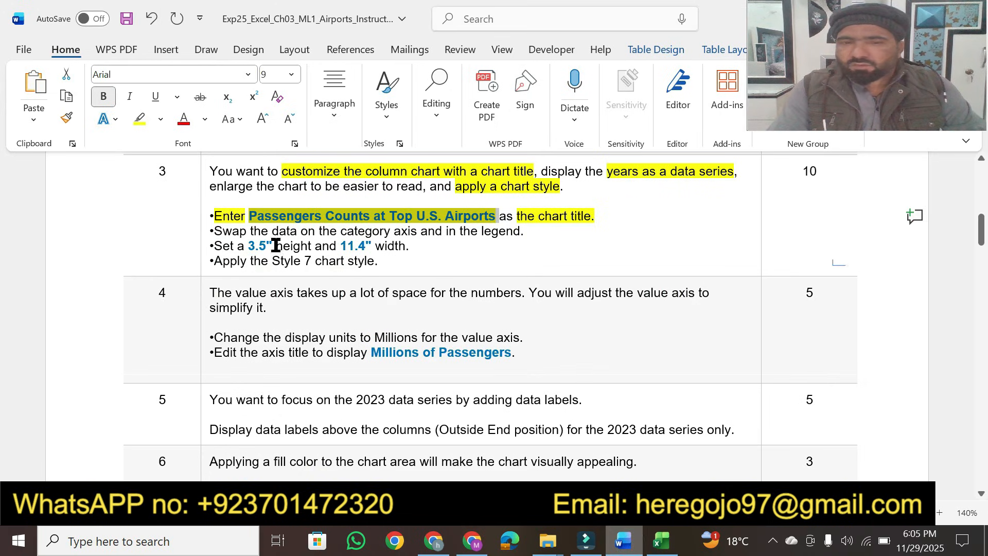
left_click(476, 252)
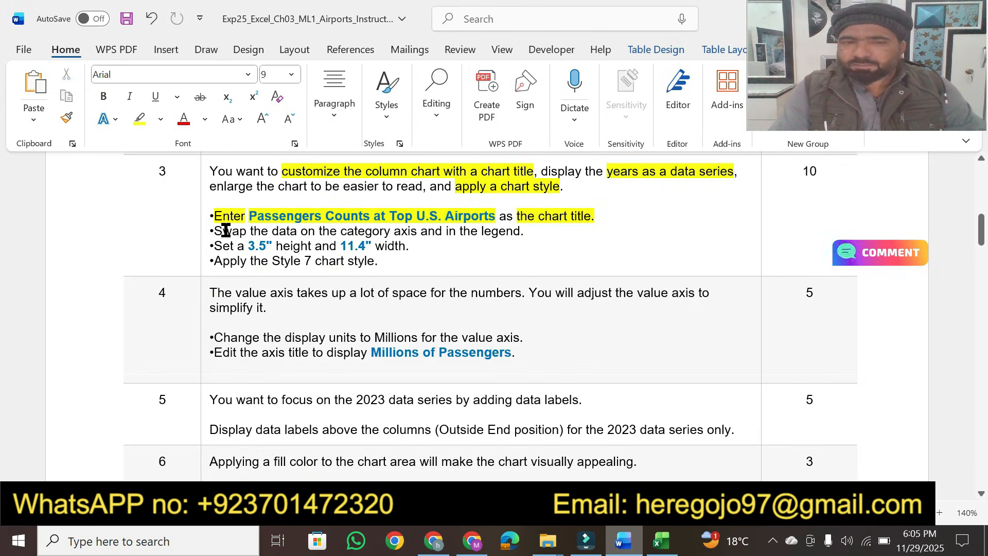
left_click_drag(215, 231, 530, 227)
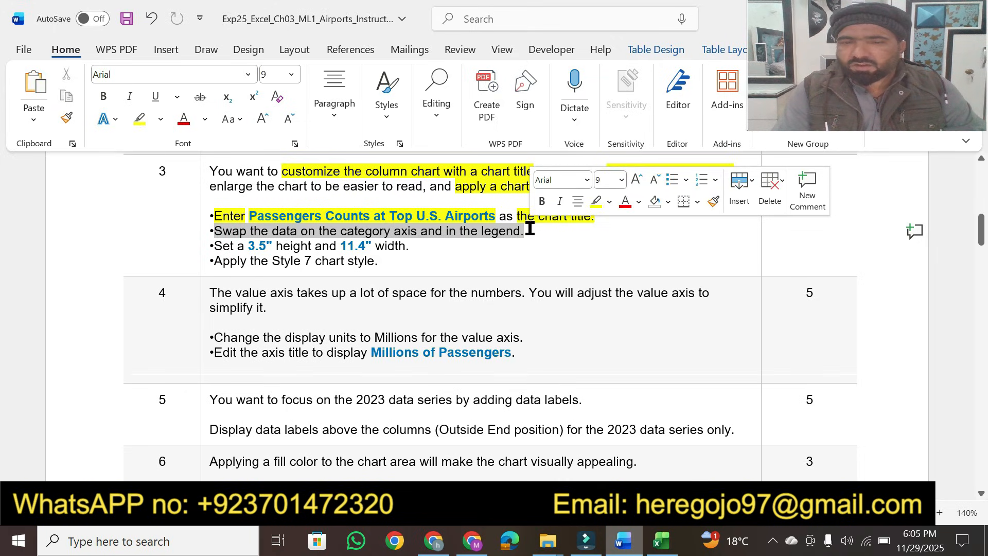
left_click(596, 202)
Step: Switch the chart's rows and columns so the years become the data series
left_click(661, 540)
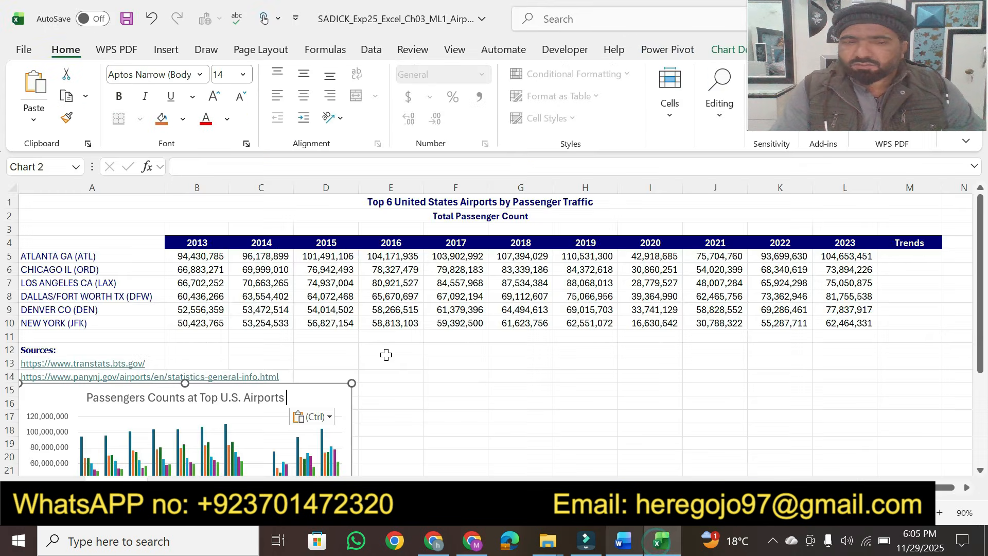
left_click(329, 398)
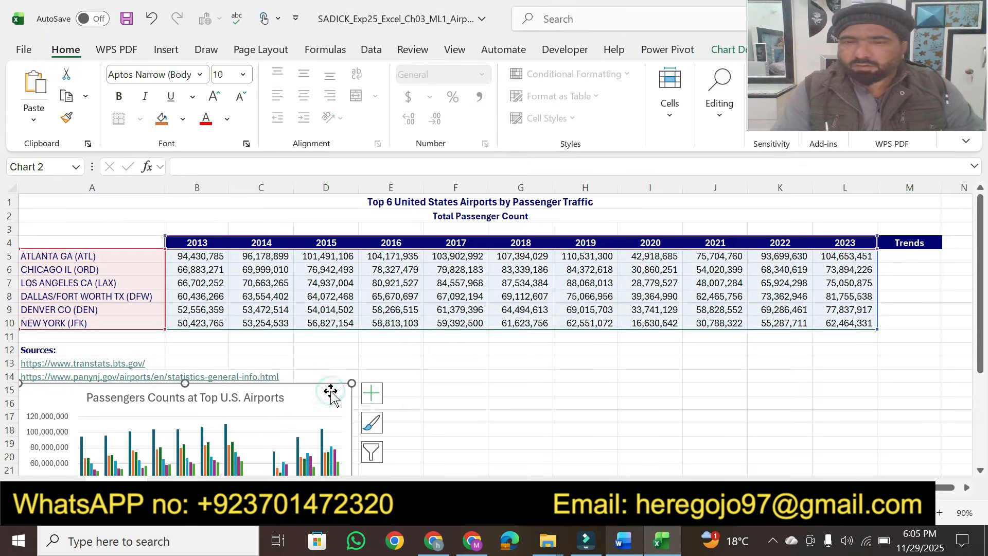
left_click(713, 56)
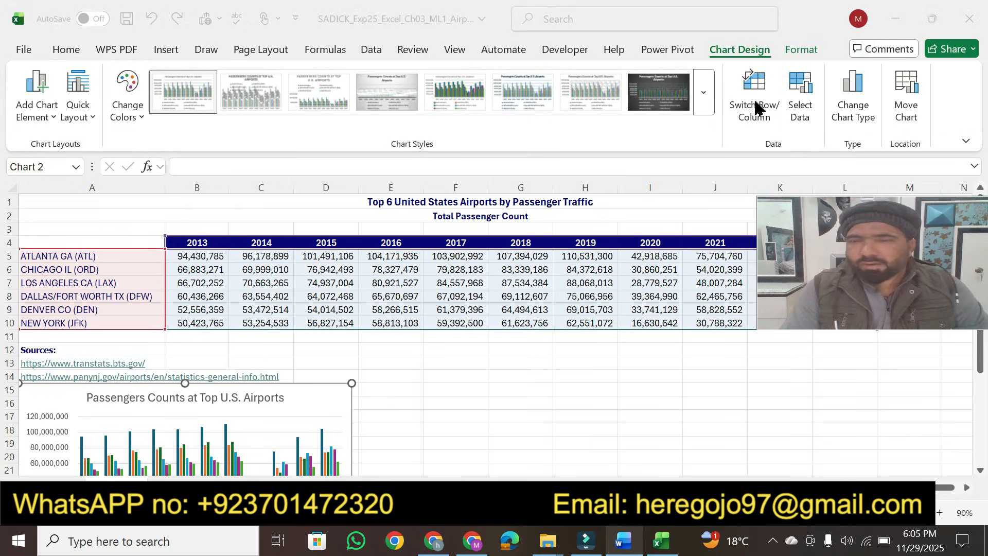
left_click(755, 108)
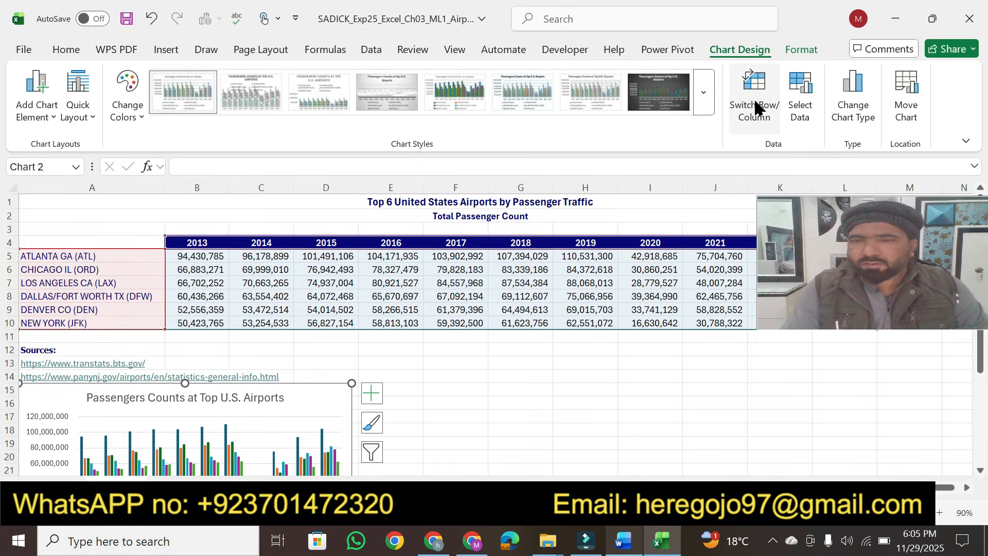
Step: Highlight the instruction 'Set a 3.5" height and 11.4" width.' in the document
left_click(624, 543)
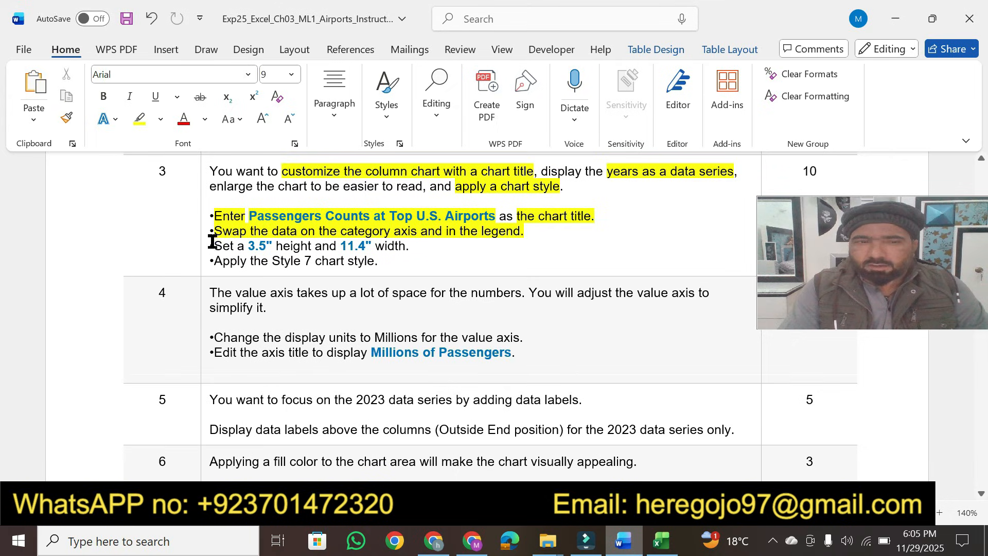
left_click(139, 121)
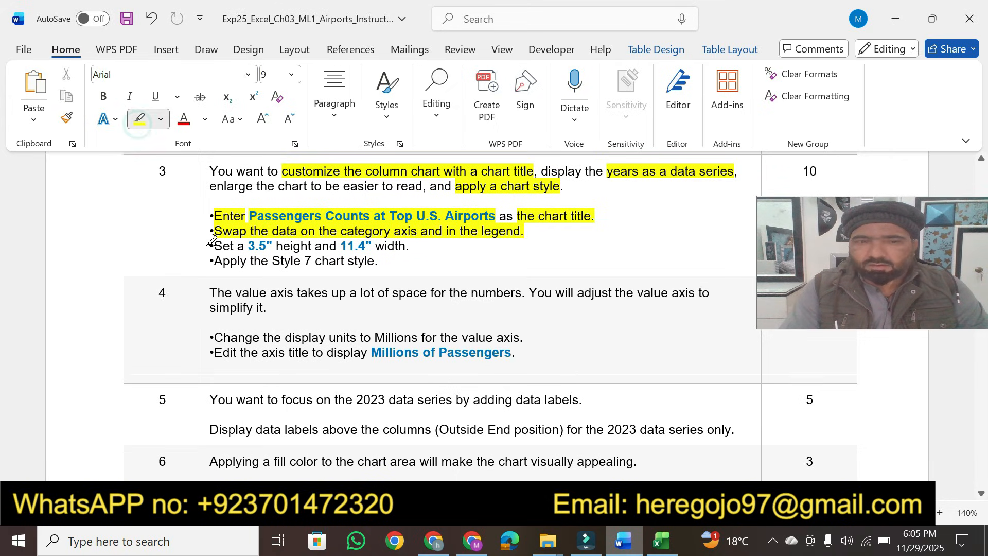
left_click_drag(211, 249, 389, 242)
key("Escape")
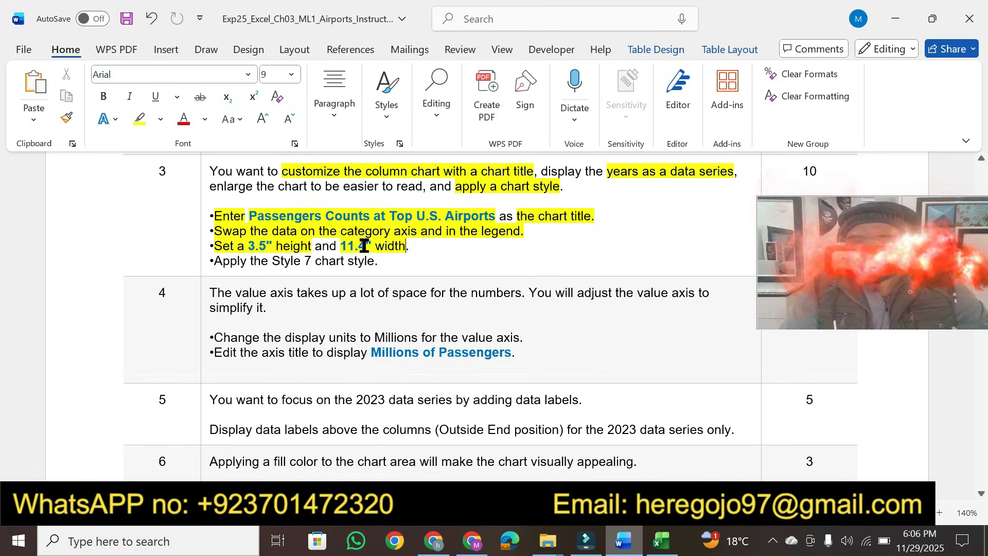
Step: Set the chart's height to 3.5" as the instructions specify
left_click_drag(248, 246, 273, 245)
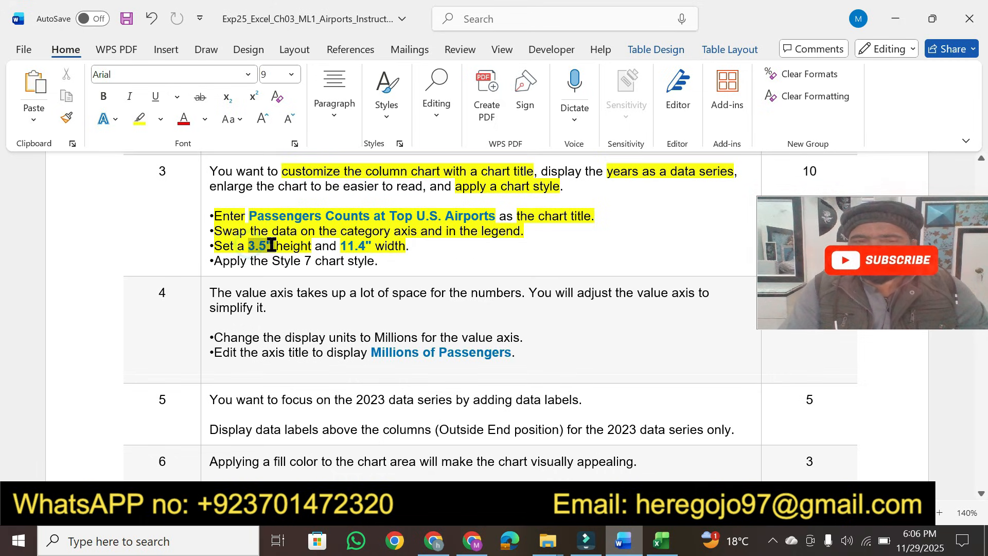
left_click(661, 540)
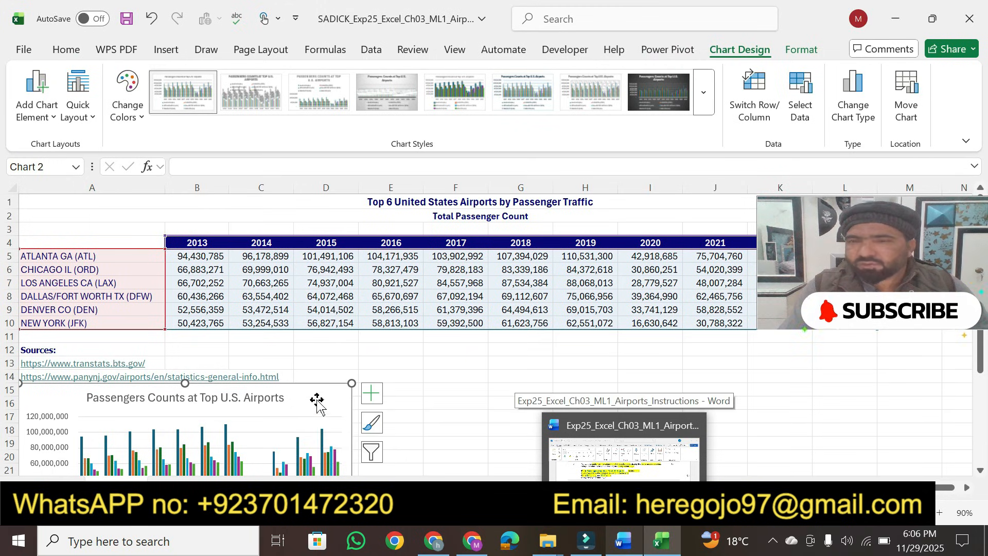
left_click(796, 49)
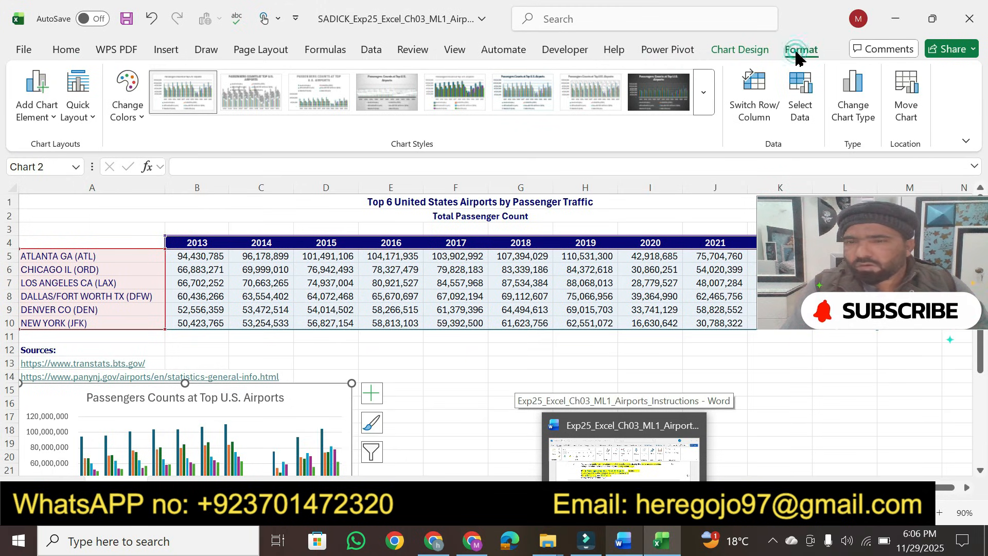
key("Escape")
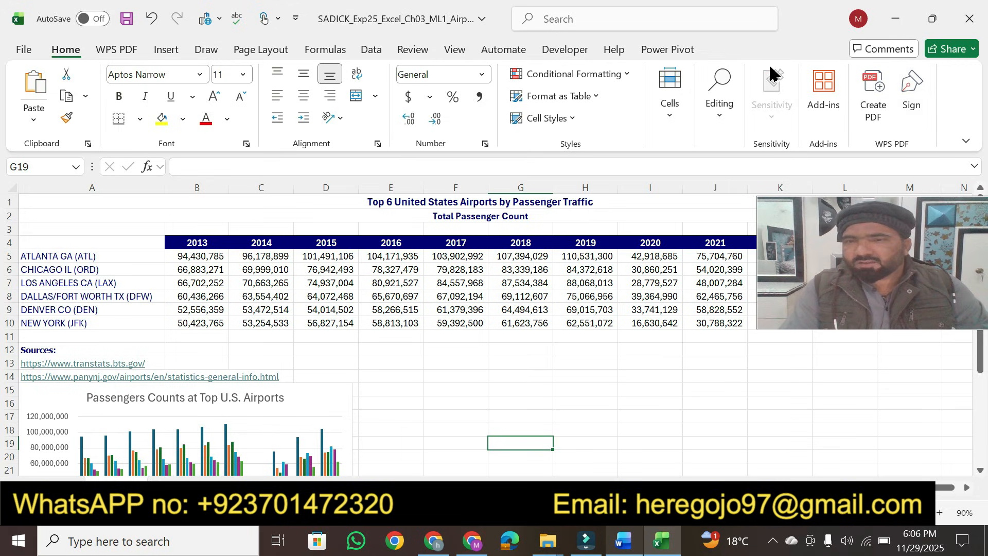
left_click(324, 404)
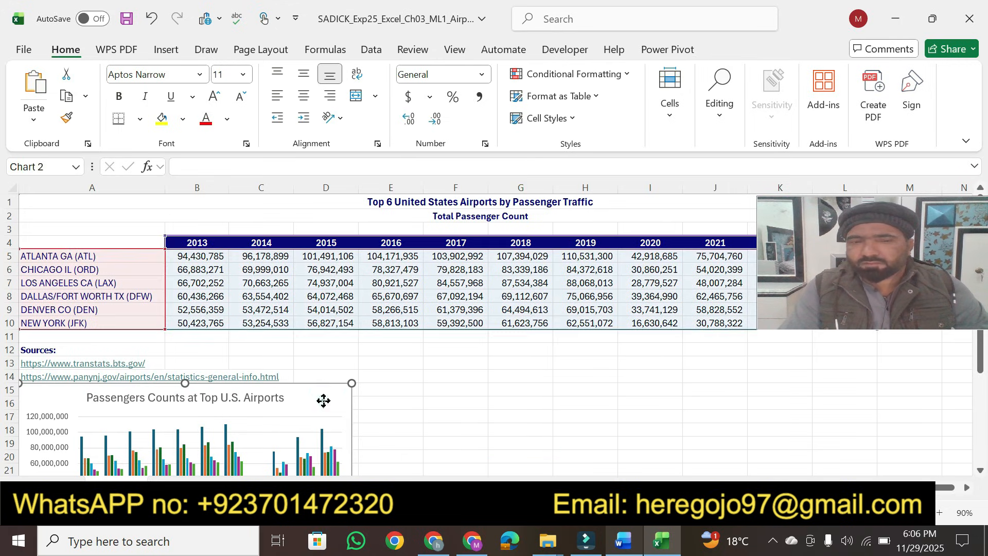
left_click(896, 81)
left_click_drag(897, 81, 865, 87)
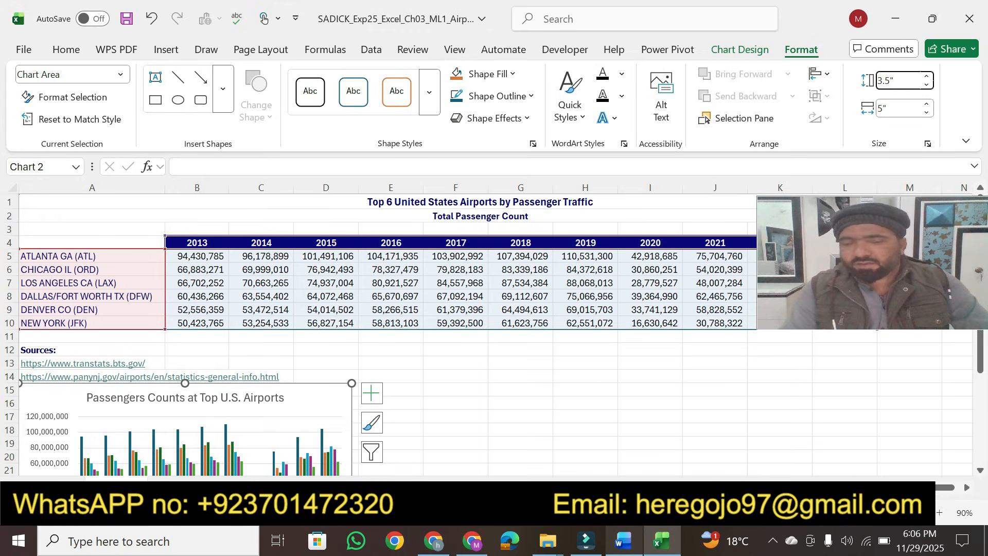
type("3.5\"")
key("Return")
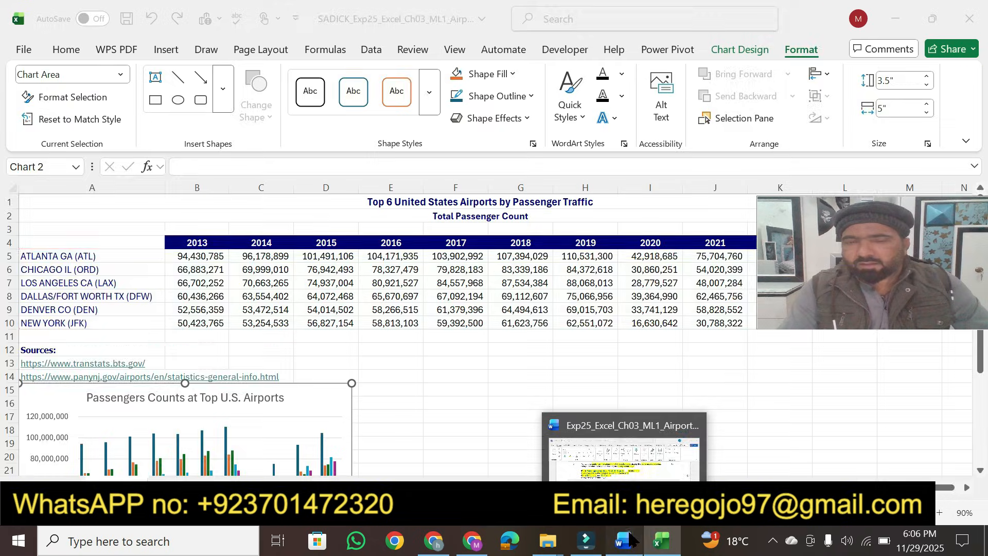
Step: Copy 11.4" from the instructions and paste it as the chart's width
left_click(623, 540)
left_click(418, 267)
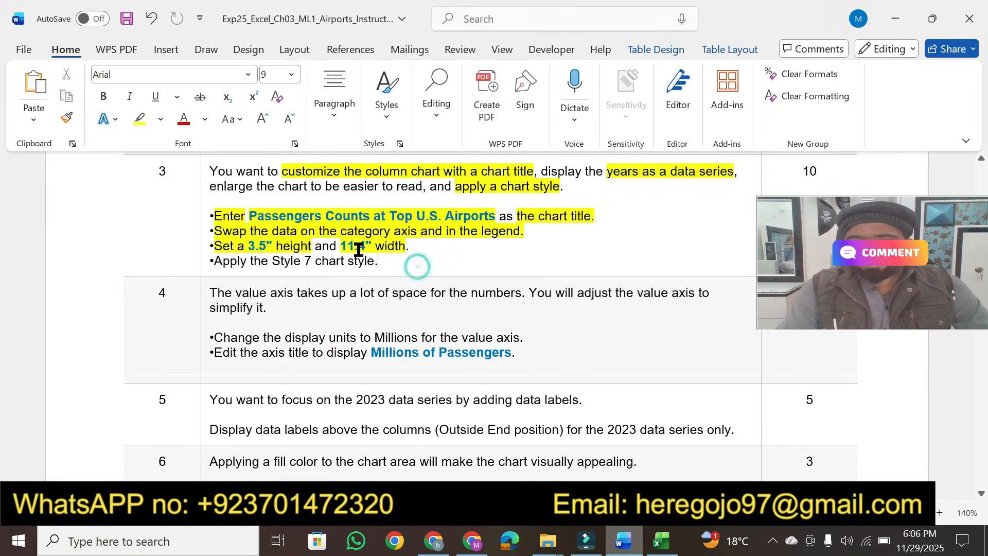
left_click_drag(340, 245, 375, 247)
key("ctrl+c")
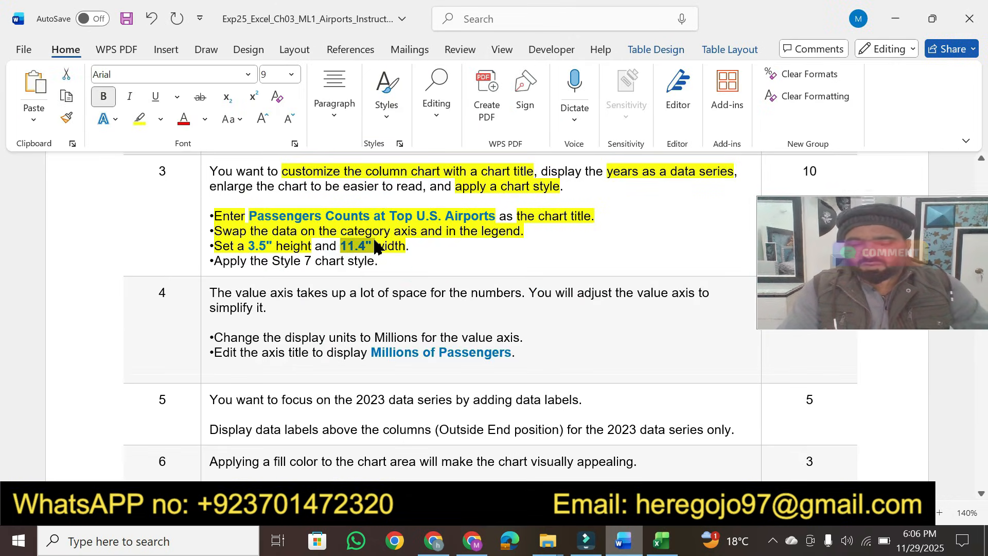
left_click(660, 551)
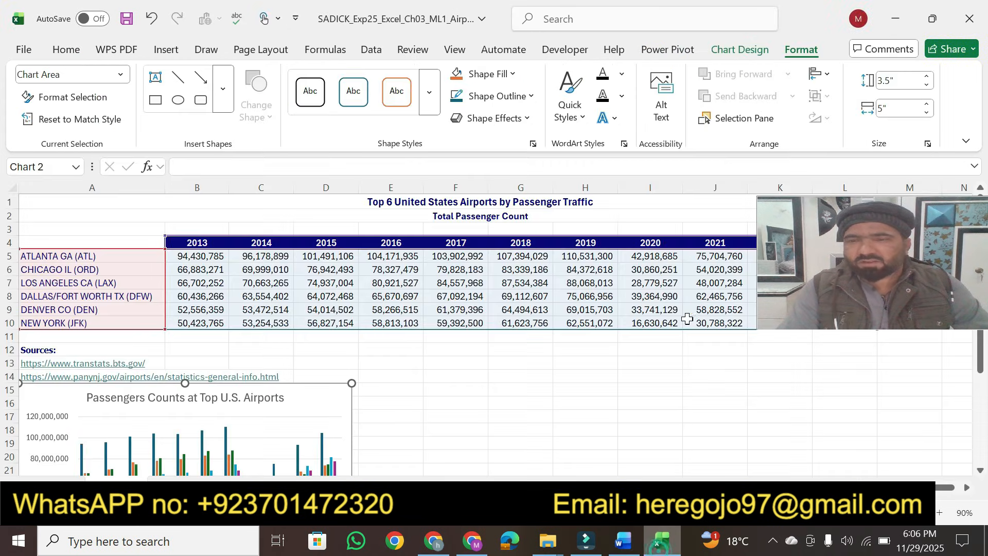
double_click(891, 112)
key("ctrl+v")
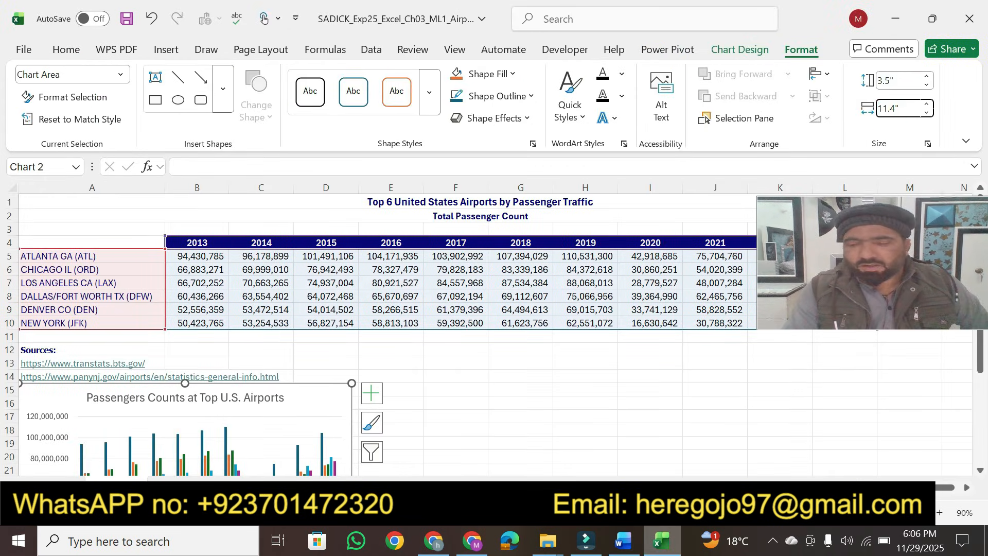
key("Return")
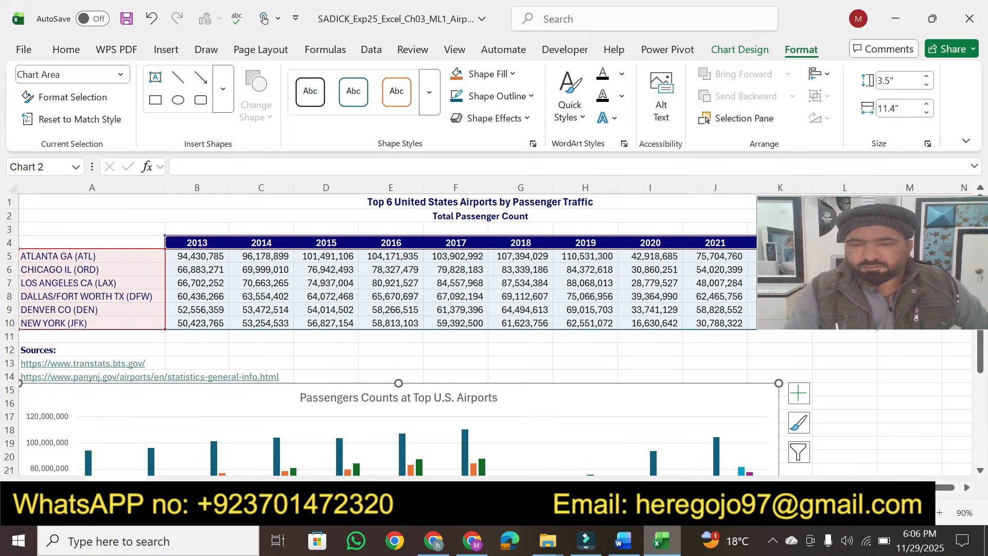
Step: Highlight the instruction 'Apply the Style 7 chart style.' in the document
left_click(623, 540)
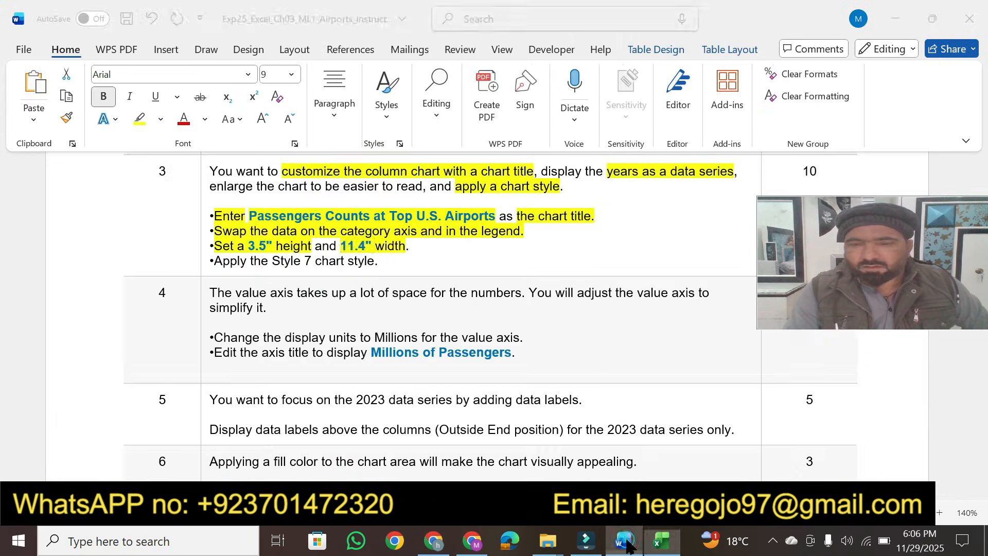
left_click(215, 262)
left_click(138, 120)
left_click_drag(215, 263, 370, 262)
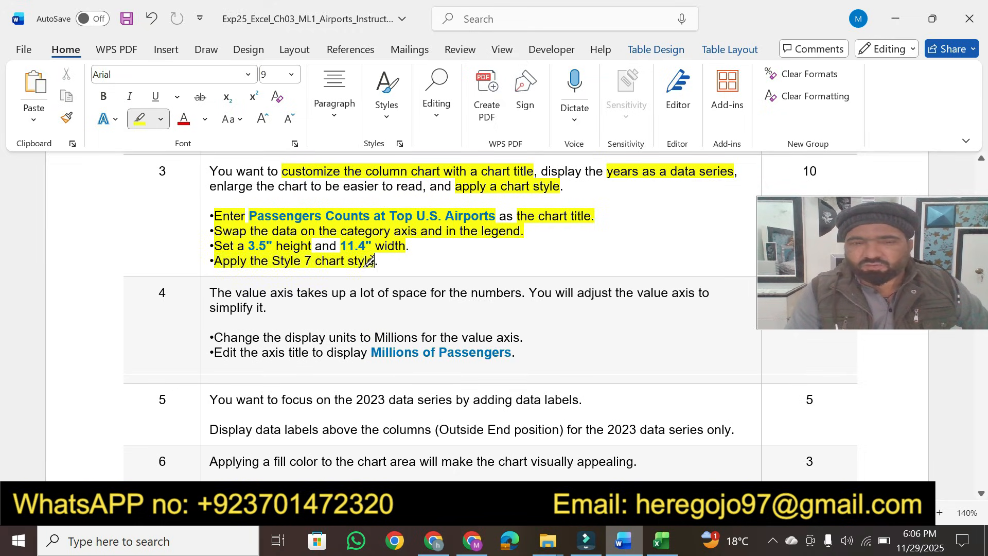
Step: Apply the Style 7 chart style to the column chart
left_click(661, 540)
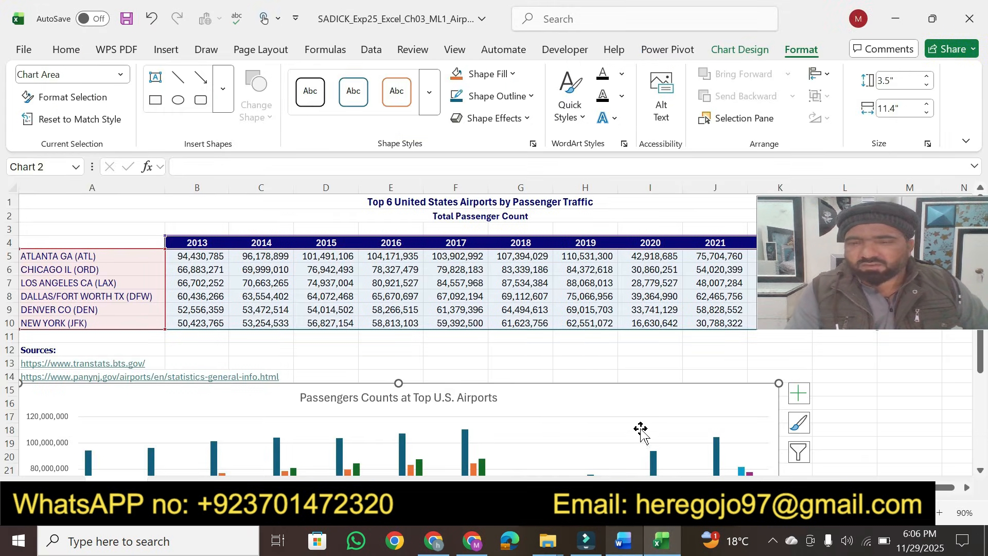
left_click(736, 52)
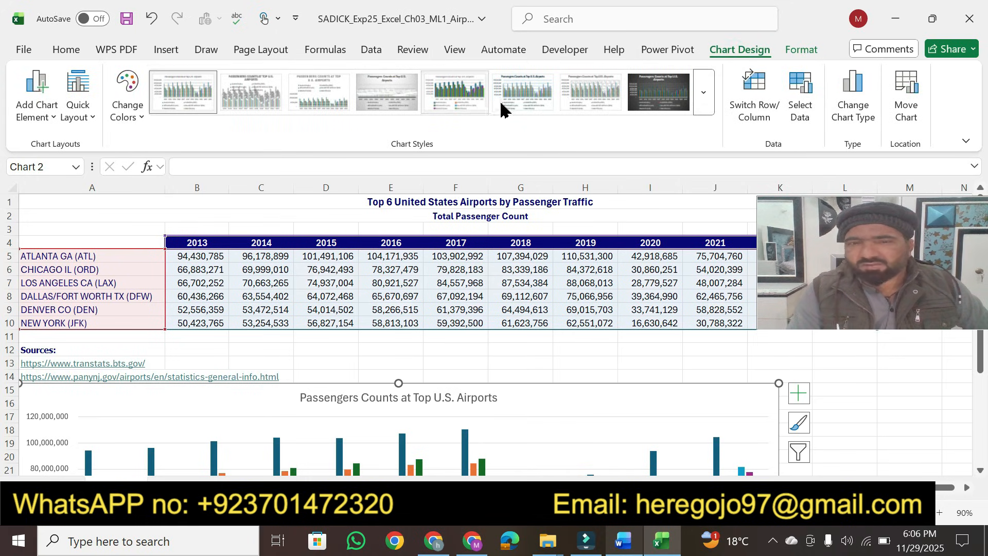
left_click(582, 100)
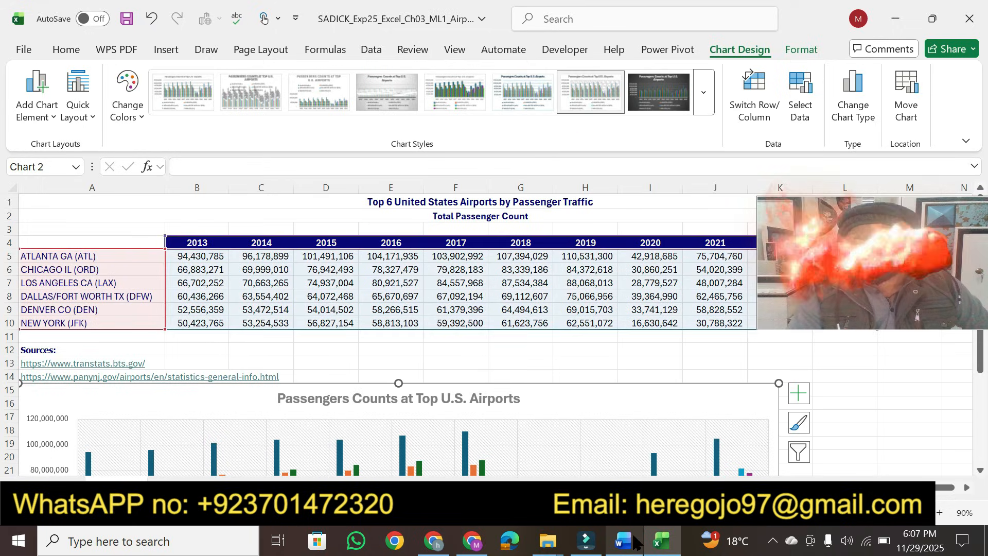
Step: Highlight task 4's opening sentences and the instruction 'Change the display units to Millions for the value axis.'
left_click(624, 541)
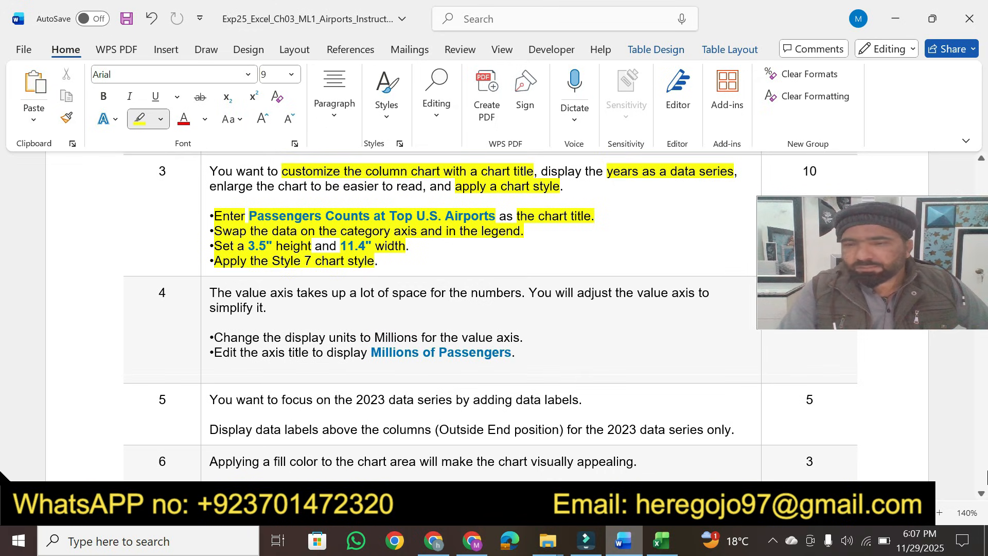
left_click(980, 495)
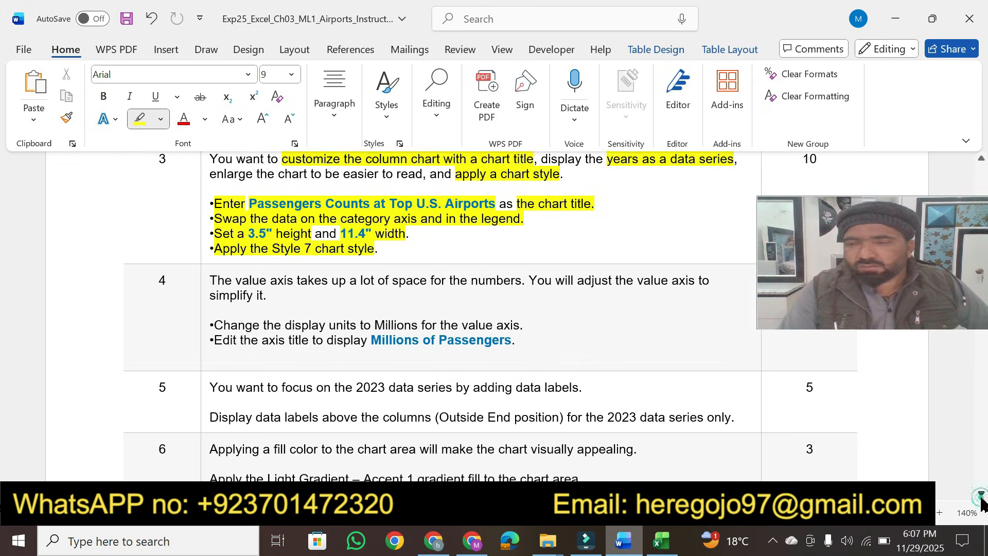
left_click(980, 495)
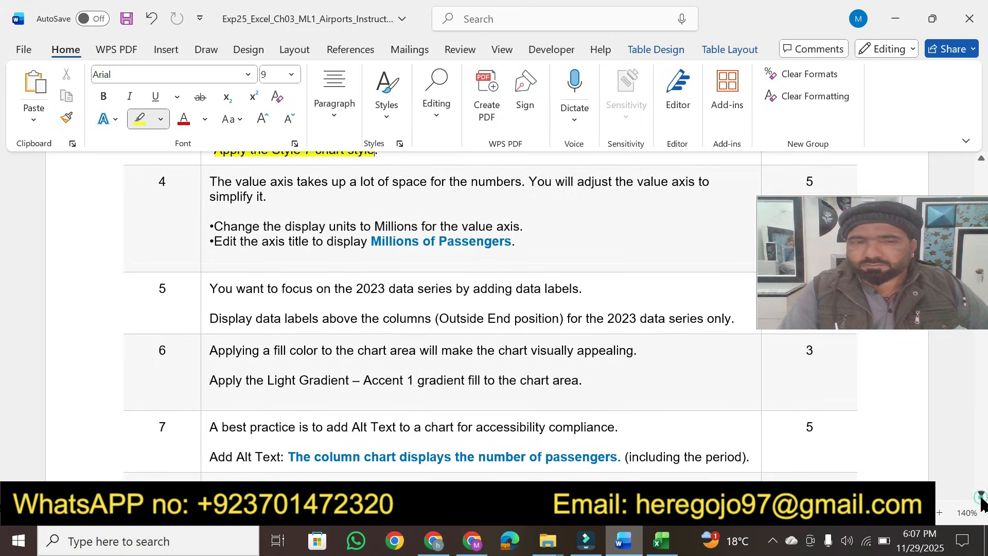
left_click(980, 495)
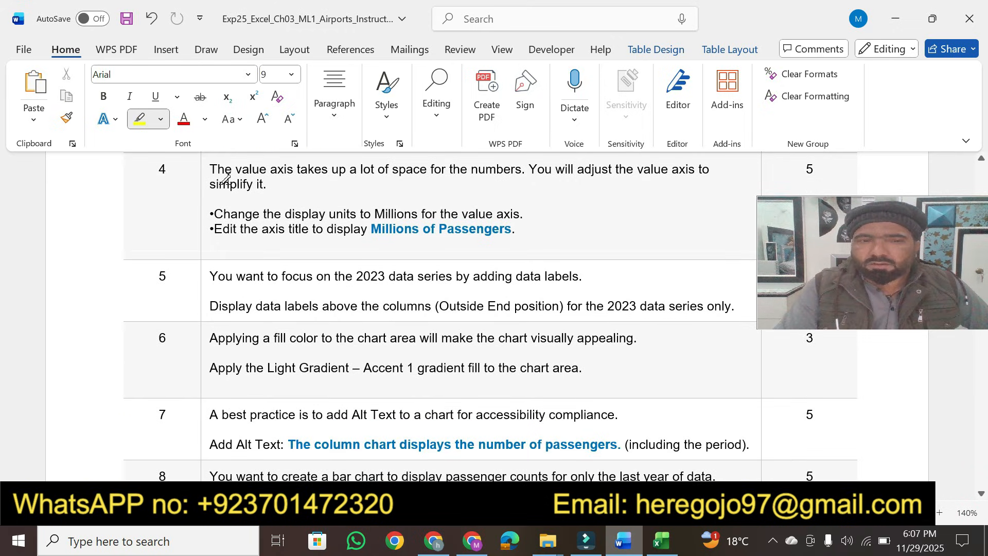
left_click_drag(211, 168, 336, 167)
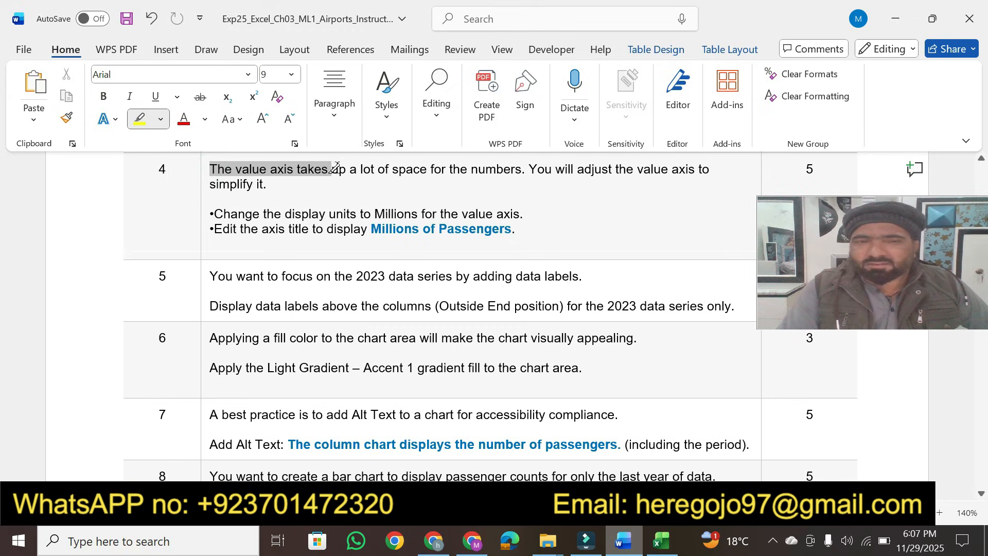
mouse_move(425, 165)
left_mouse_down()
mouse_move(555, 166)
mouse_move(522, 168)
left_mouse_up()
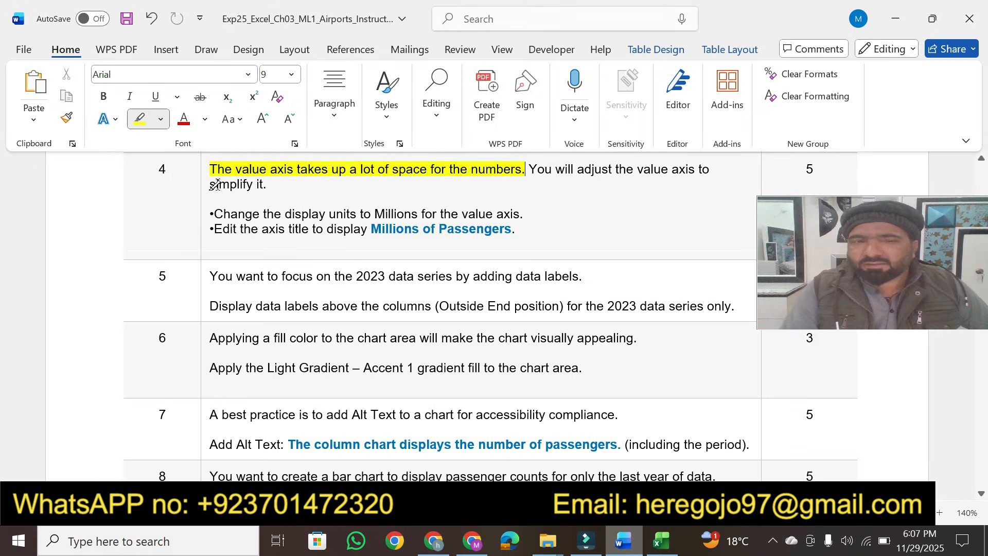
left_click_drag(212, 184, 269, 184)
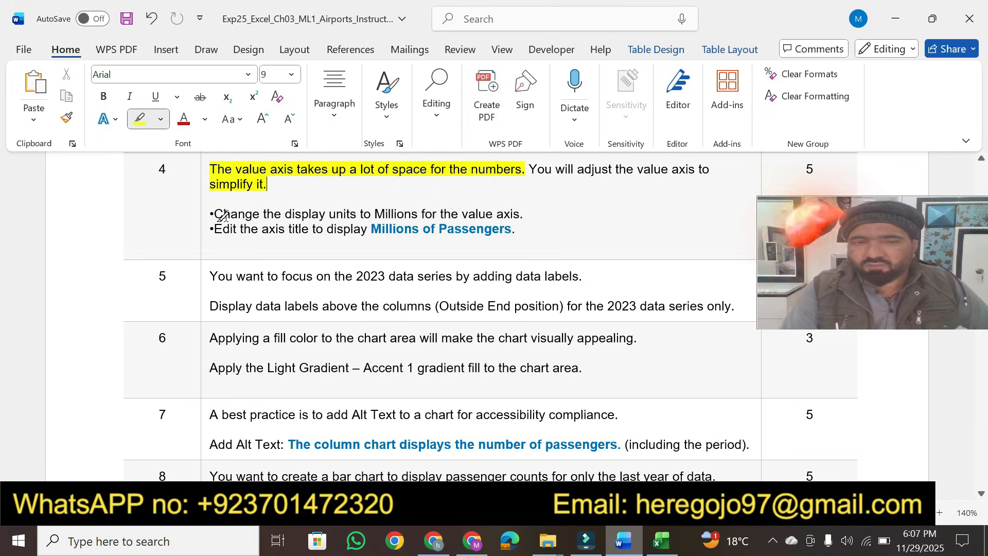
left_click_drag(218, 212, 524, 211)
Step: Set the chart's value axis display units to Millions
left_click(660, 541)
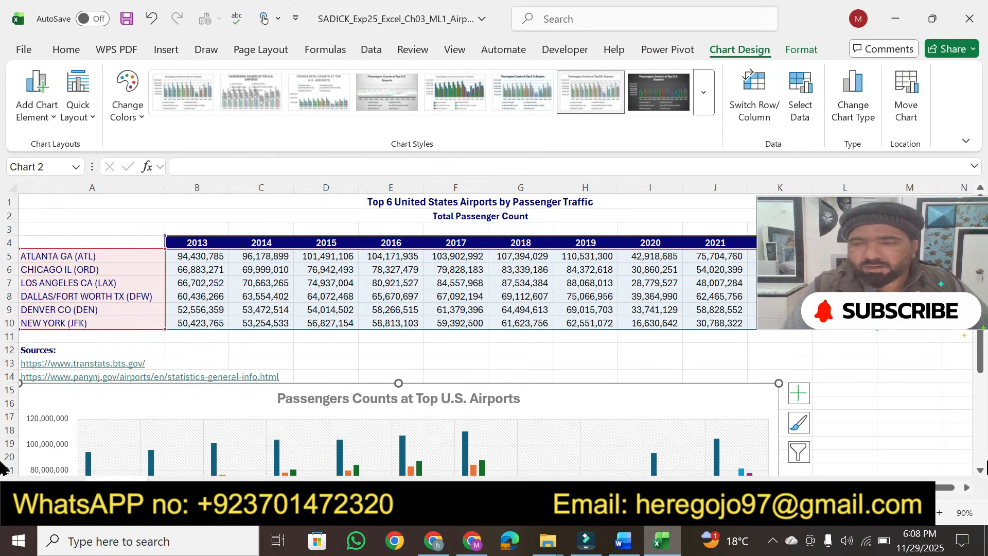
scroll(982, 476, "down", 4)
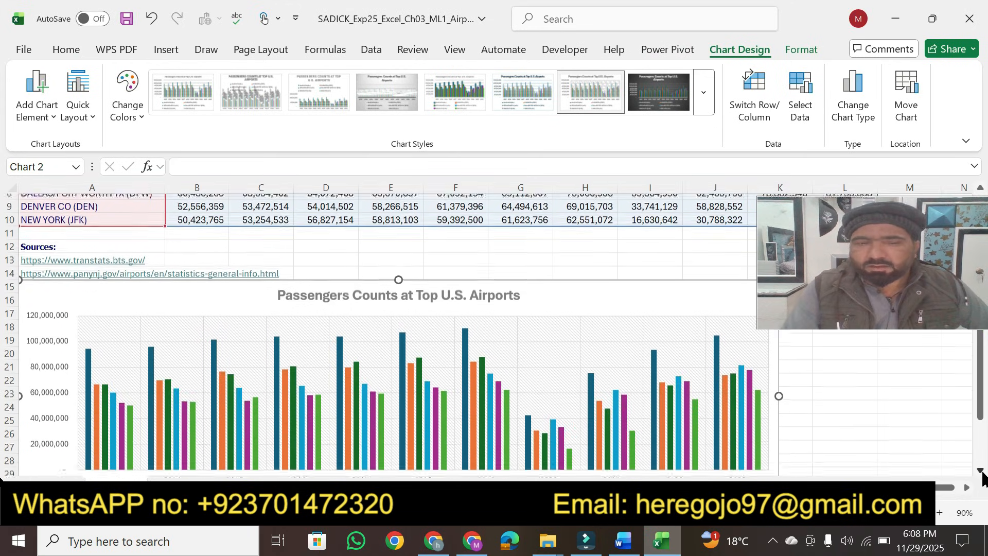
scroll(982, 476, "down", 1)
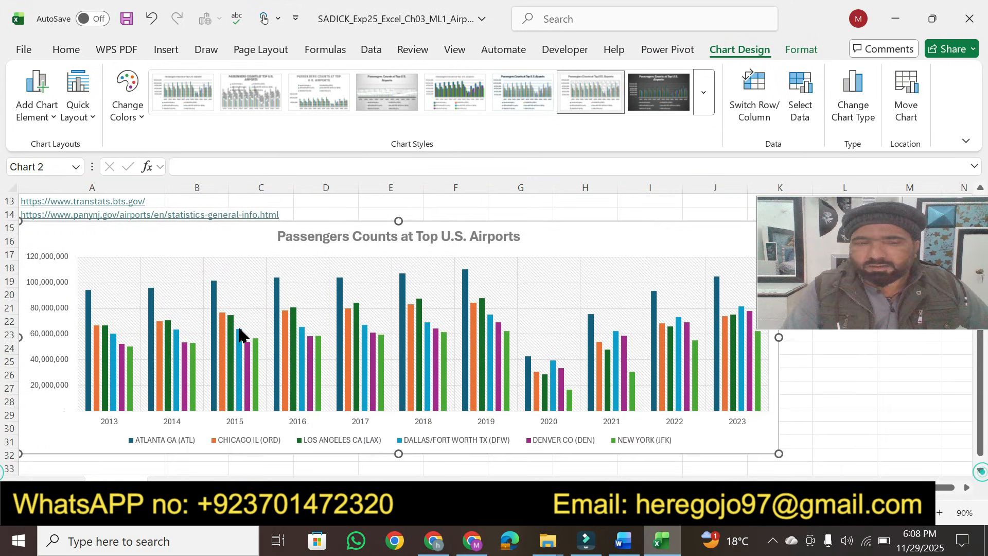
left_click(49, 312)
double_click(49, 312)
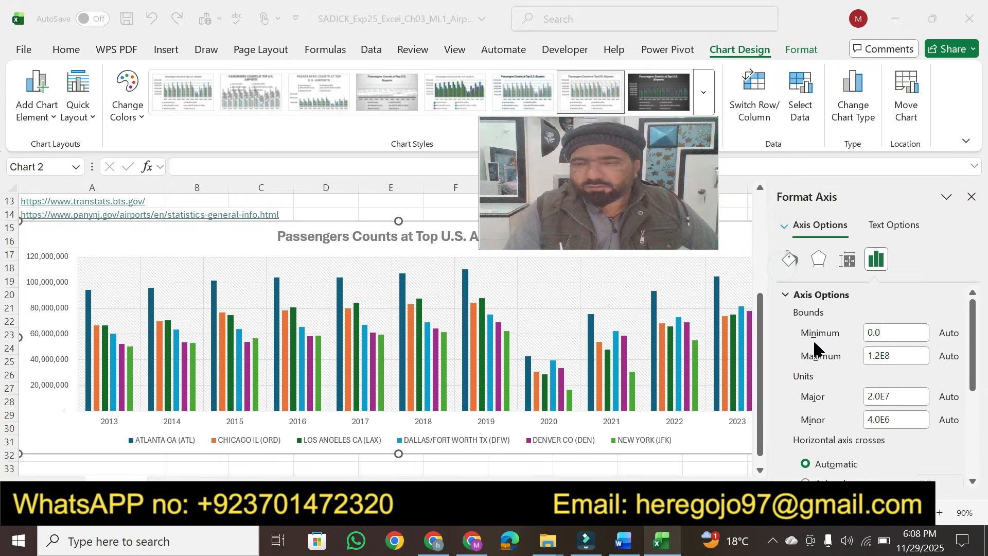
left_click(625, 541)
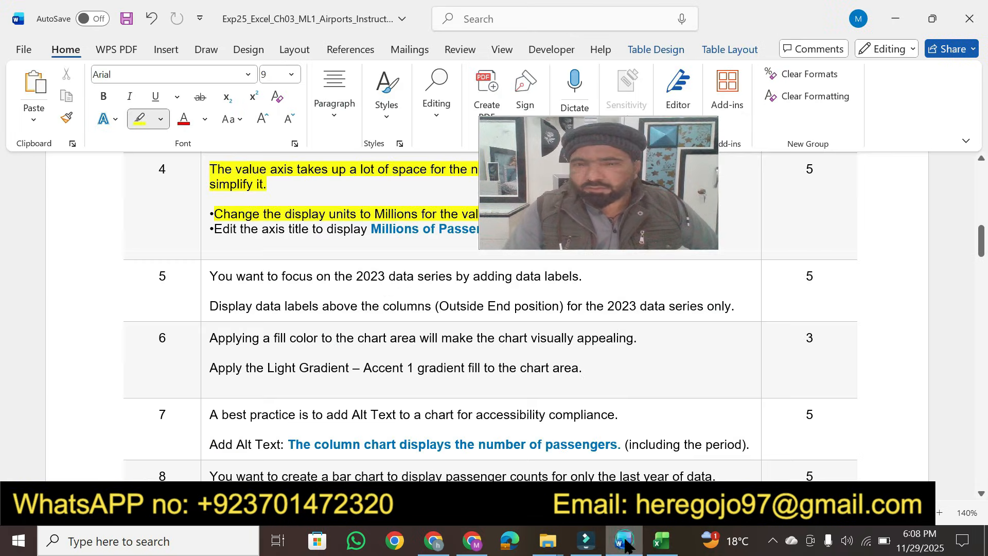
left_click_drag(571, 172, 843, 61)
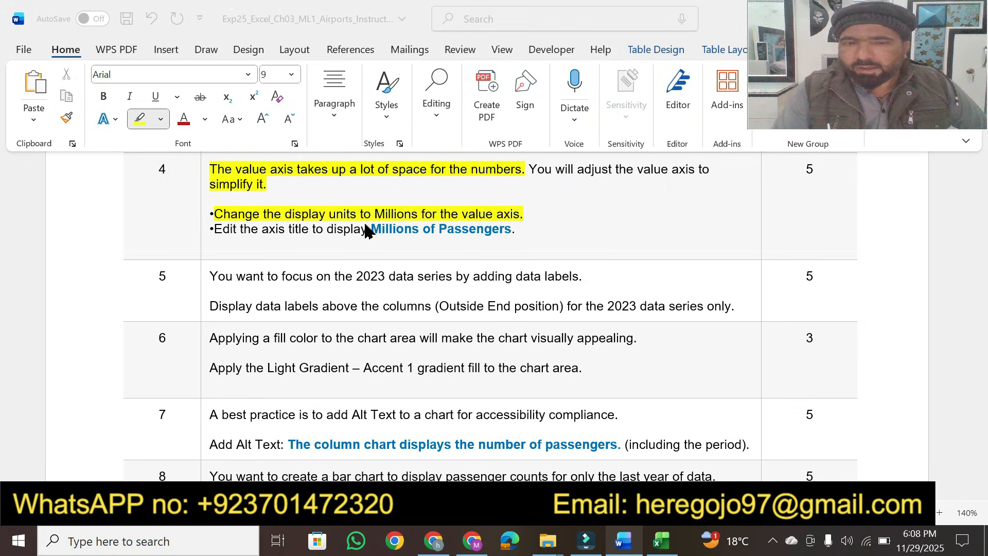
left_click(650, 542)
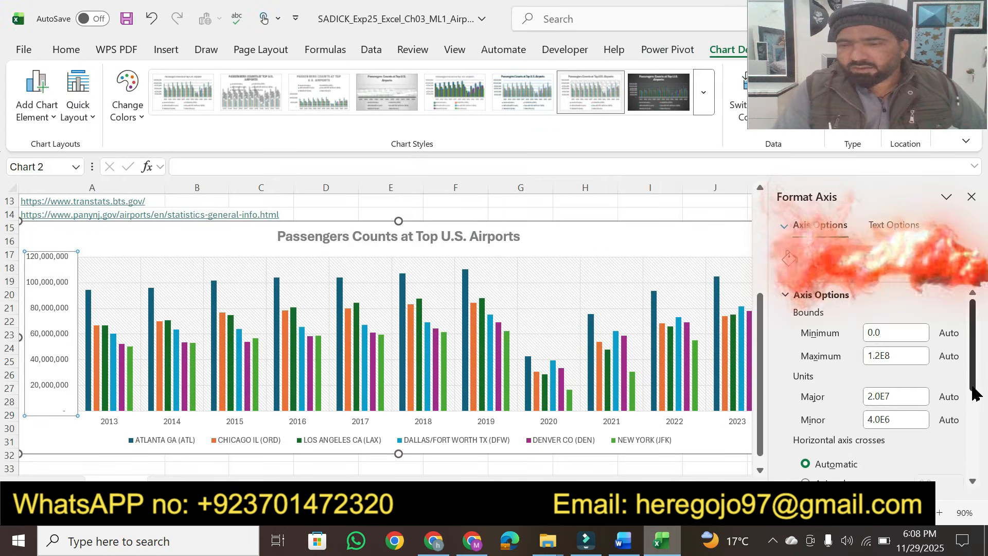
scroll(967, 409, "down", 3)
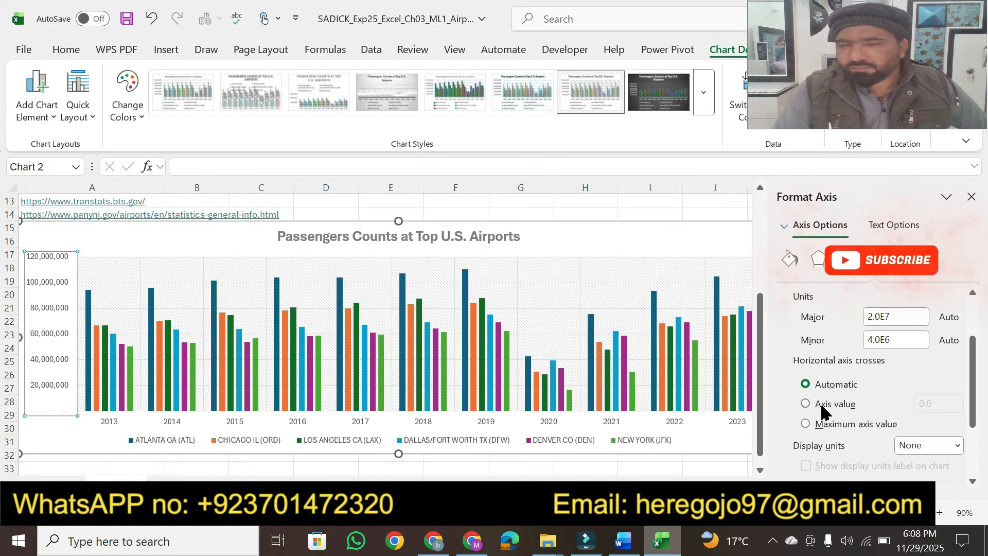
left_click(955, 446)
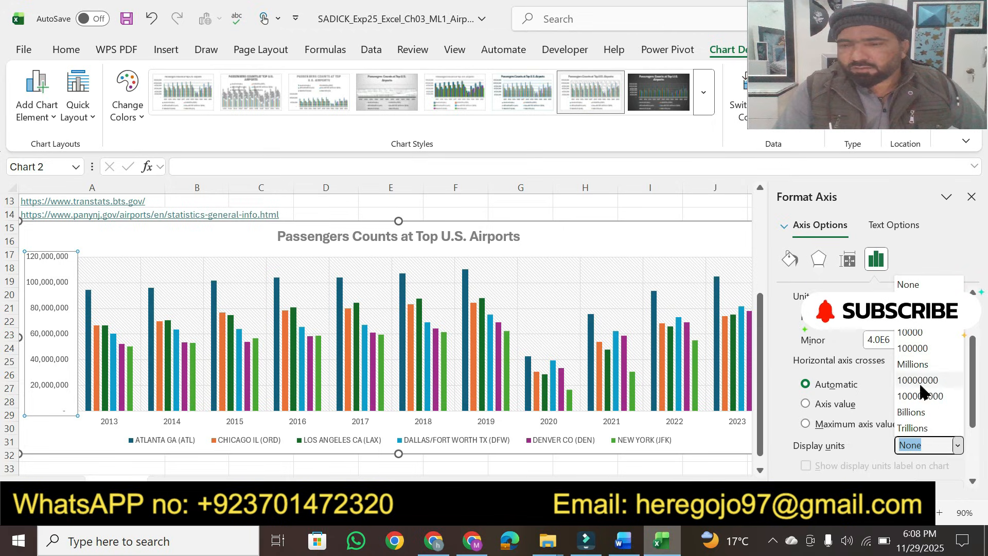
left_click(919, 364)
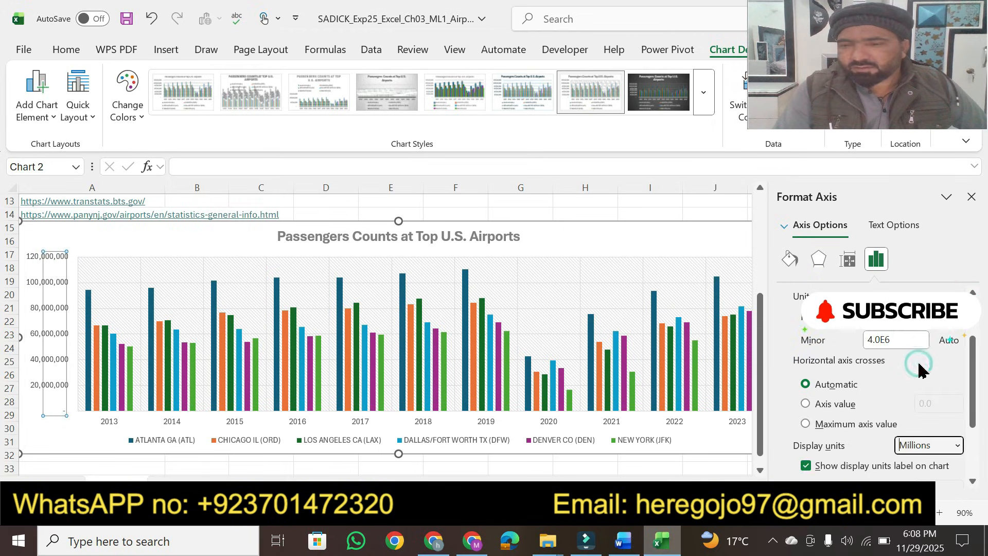
left_click(624, 541)
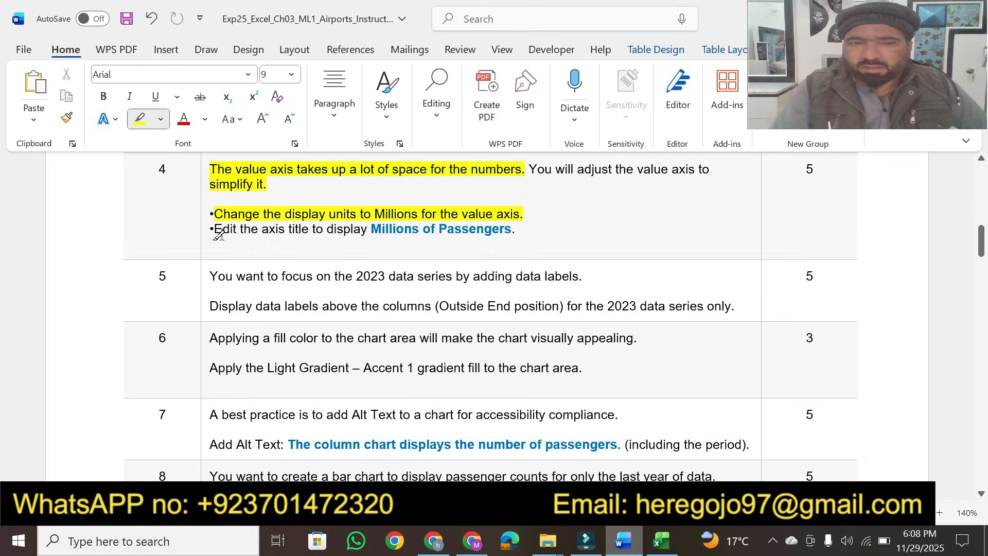
Step: Highlight the instruction 'Edit the axis title to display' and copy the text 'Millions of Passengers'
mouse_move(215, 229)
left_mouse_down()
mouse_move(496, 229)
mouse_move(474, 227)
left_mouse_up()
key("Escape")
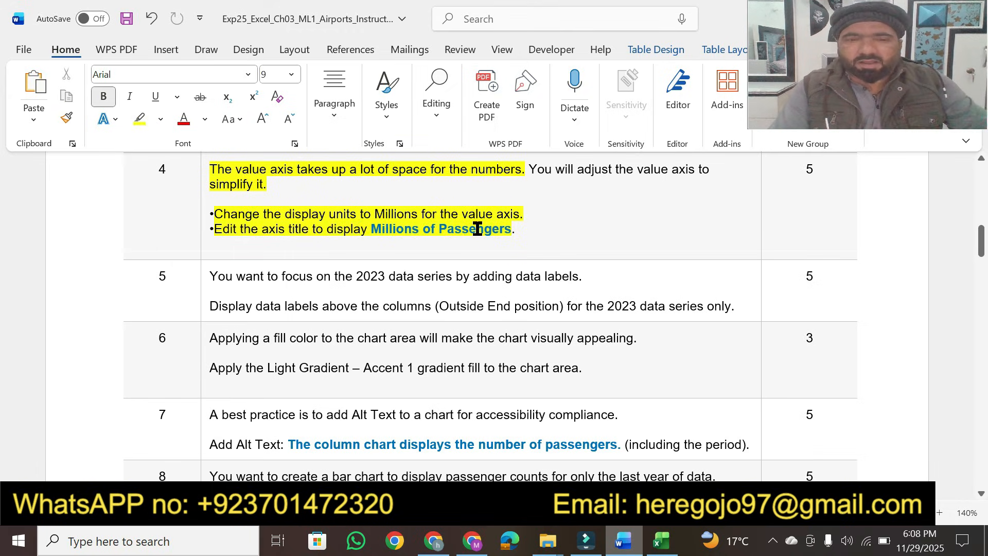
left_click_drag(371, 229, 492, 226)
key("ctrl+c")
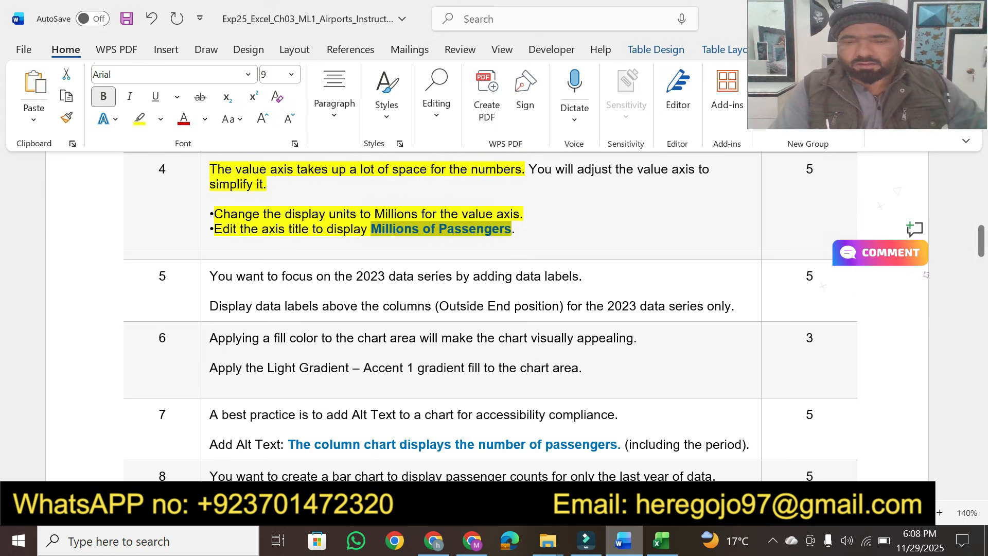
Step: Switch to Excel and add a primary vertical axis title to the column chart
left_click(659, 545)
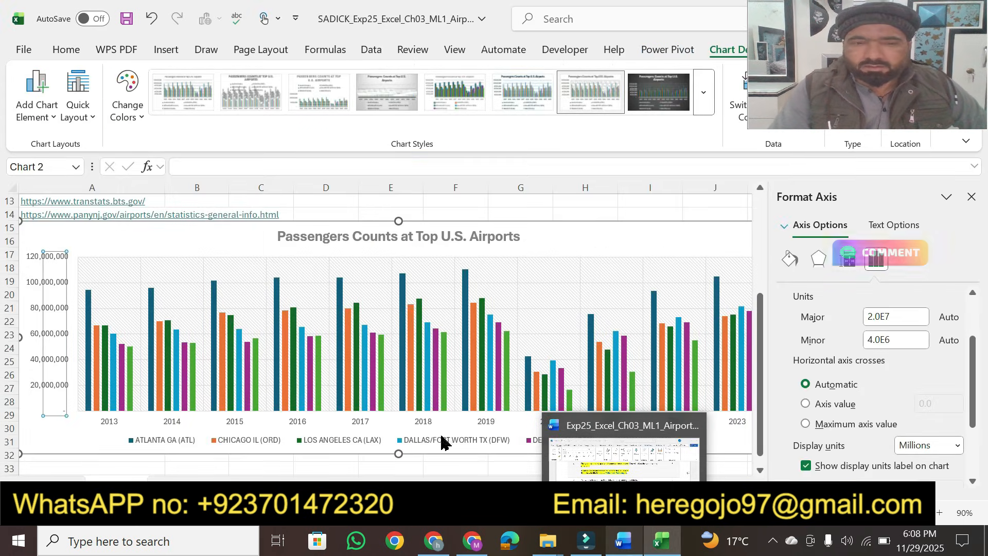
left_click(61, 437)
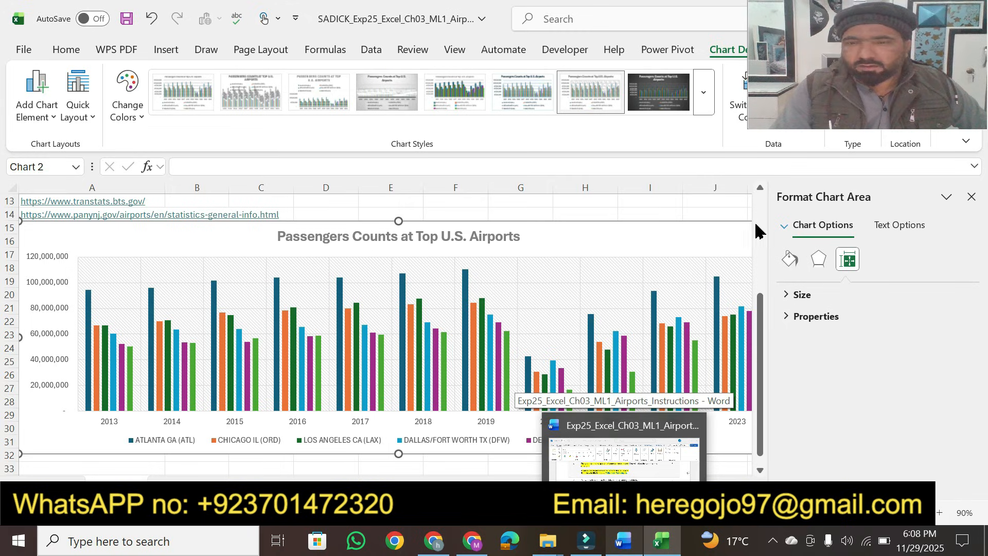
left_click(972, 197)
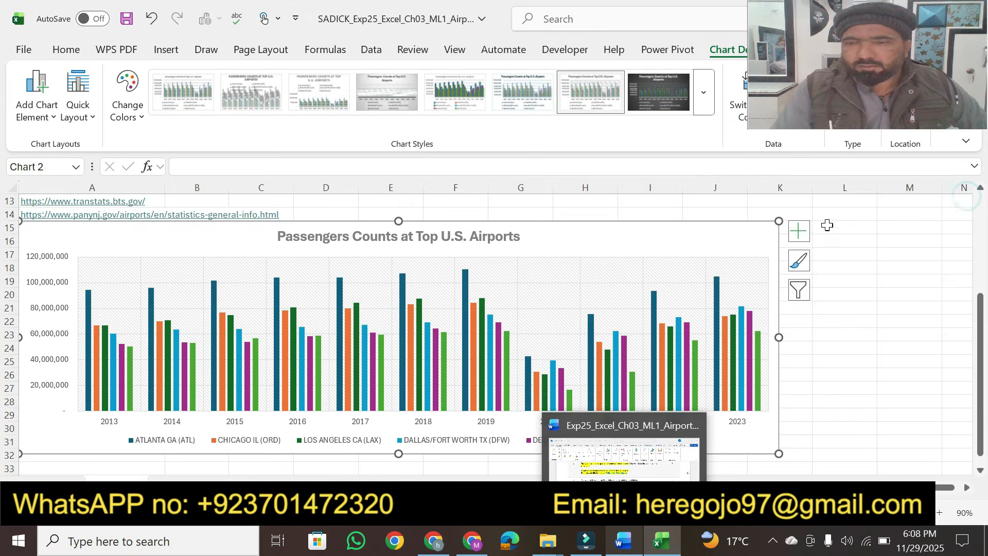
left_click(799, 232)
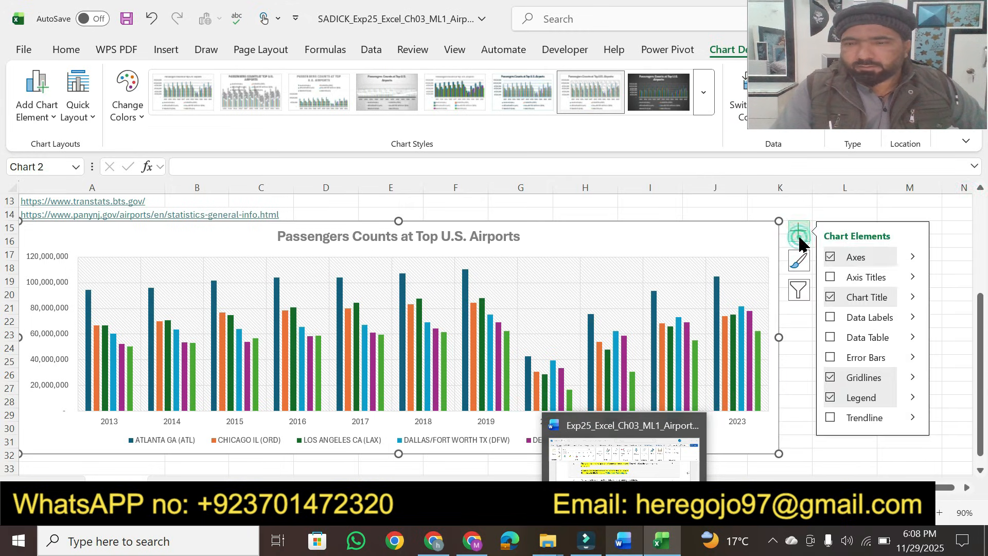
left_click(913, 278)
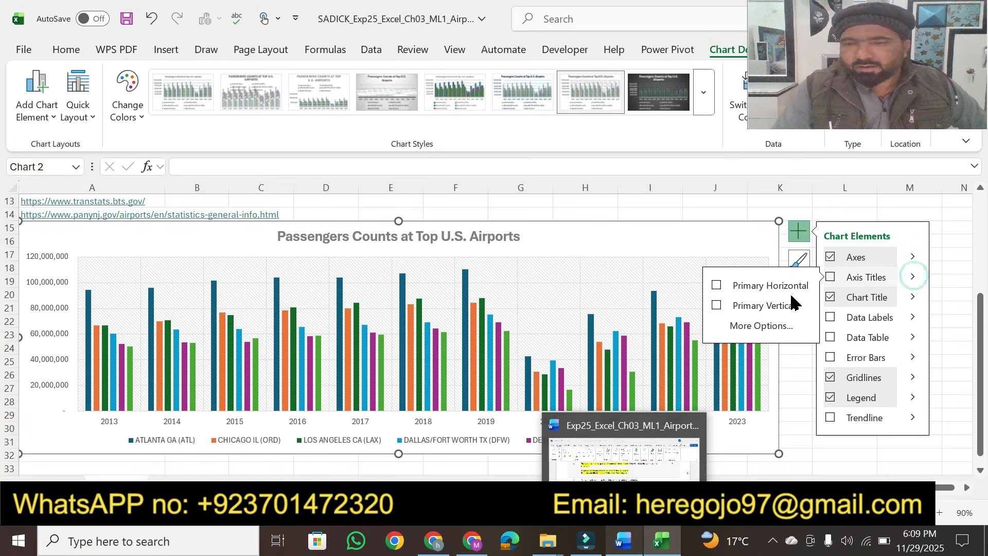
left_click(716, 306)
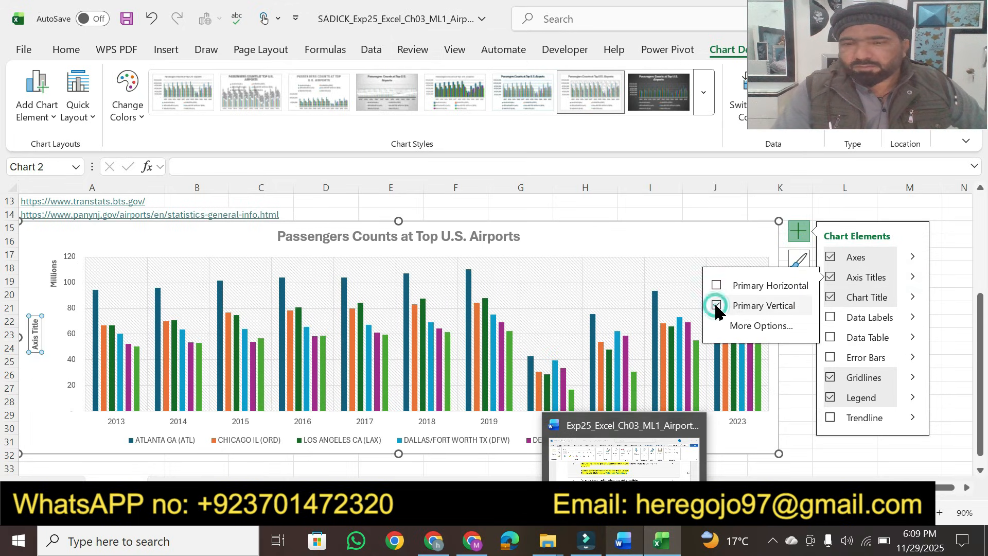
Step: Paste 'Millions of Passengers' as the vertical axis title, keeping text only
left_click(35, 334)
double_click(34, 334)
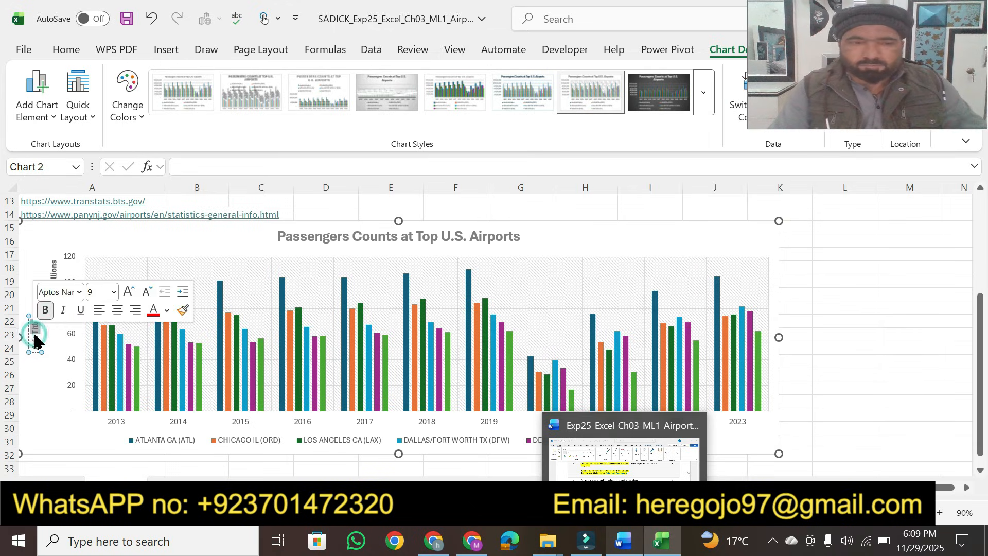
key("ctrl+v")
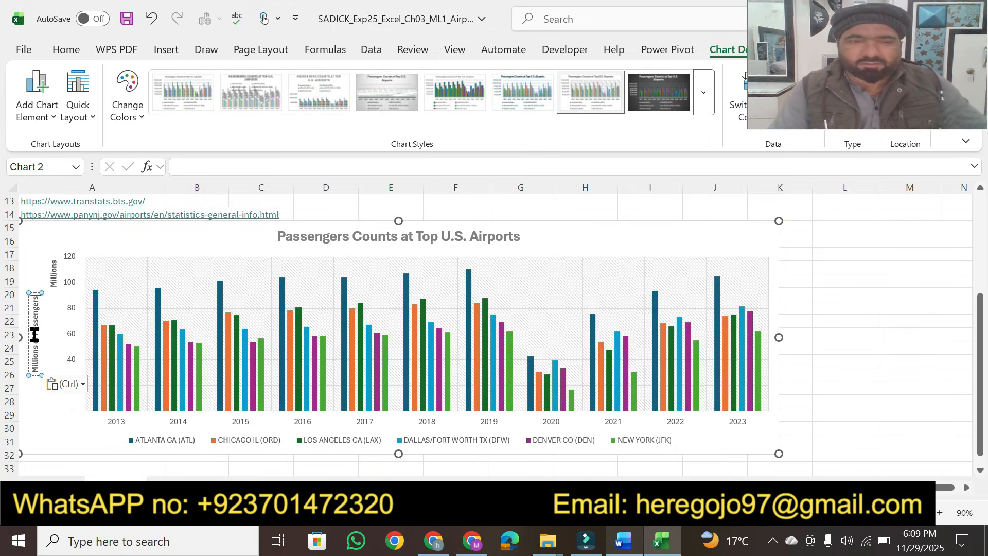
left_click(61, 383)
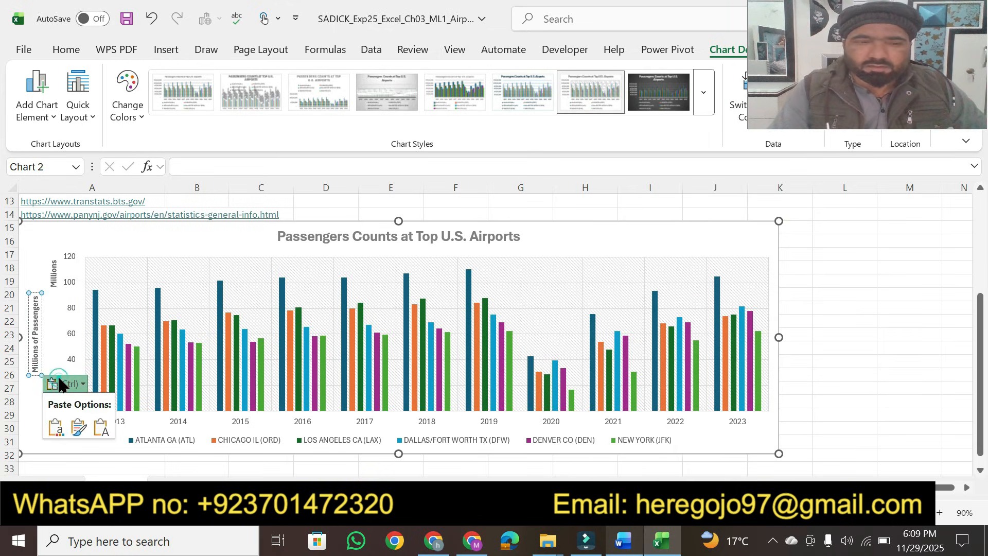
left_click(101, 430)
left_click(868, 379)
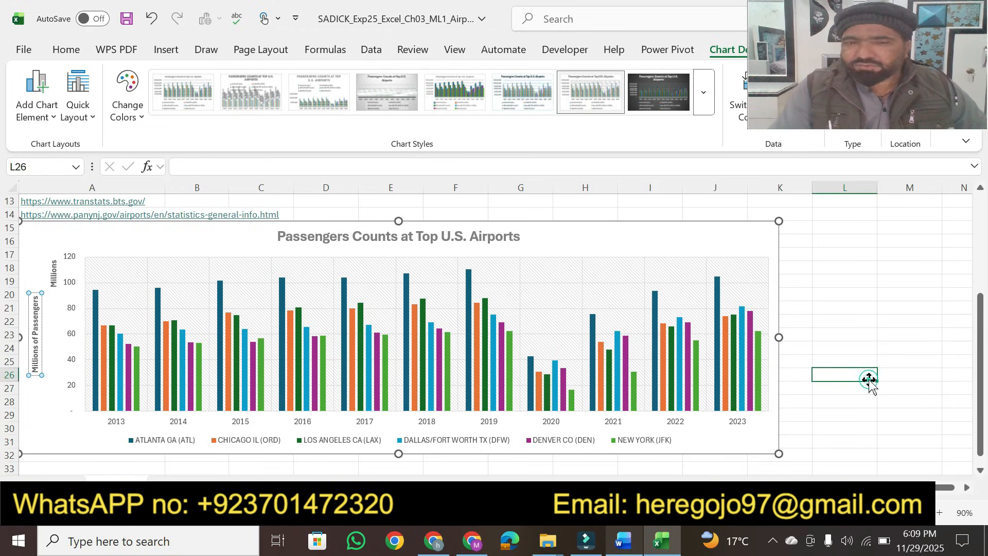
left_click(624, 549)
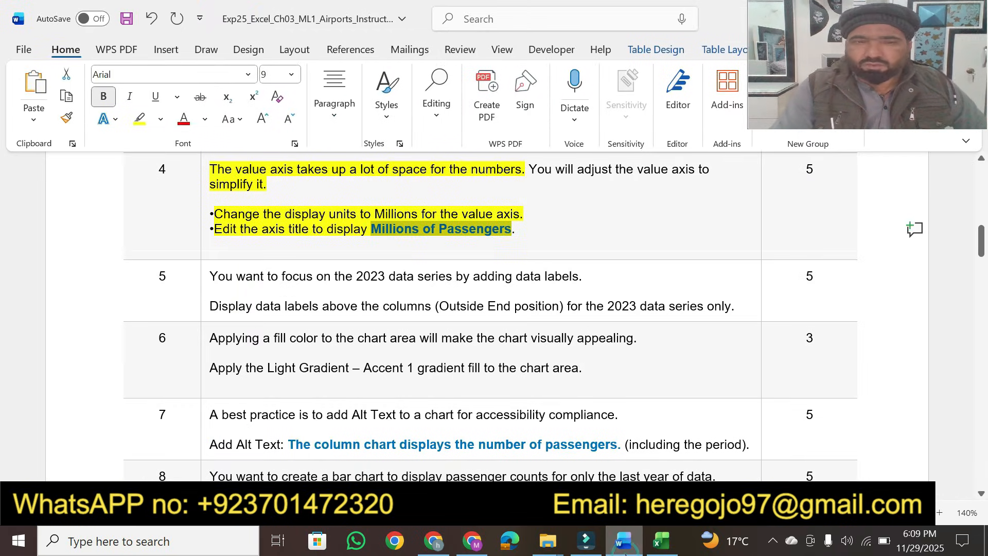
left_click(548, 225)
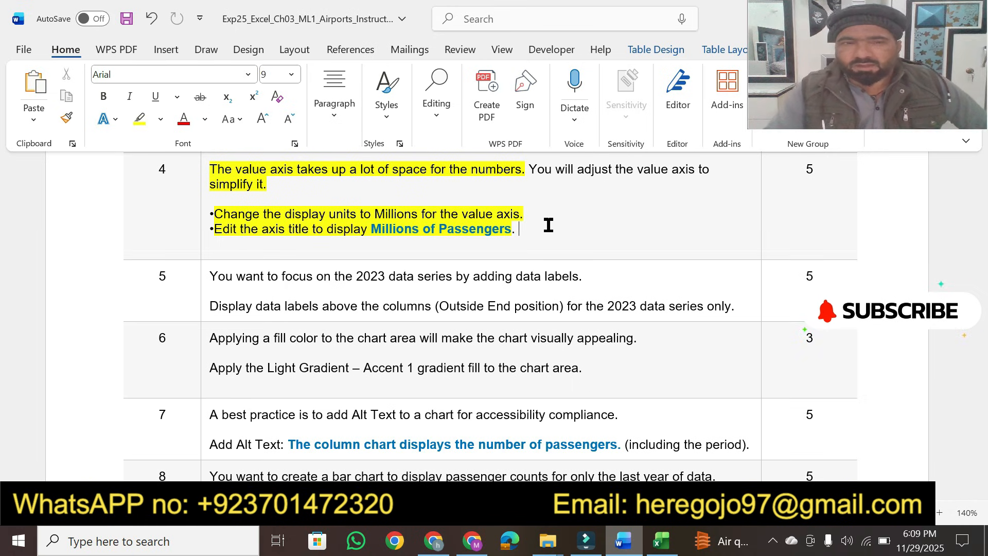
left_click(663, 541)
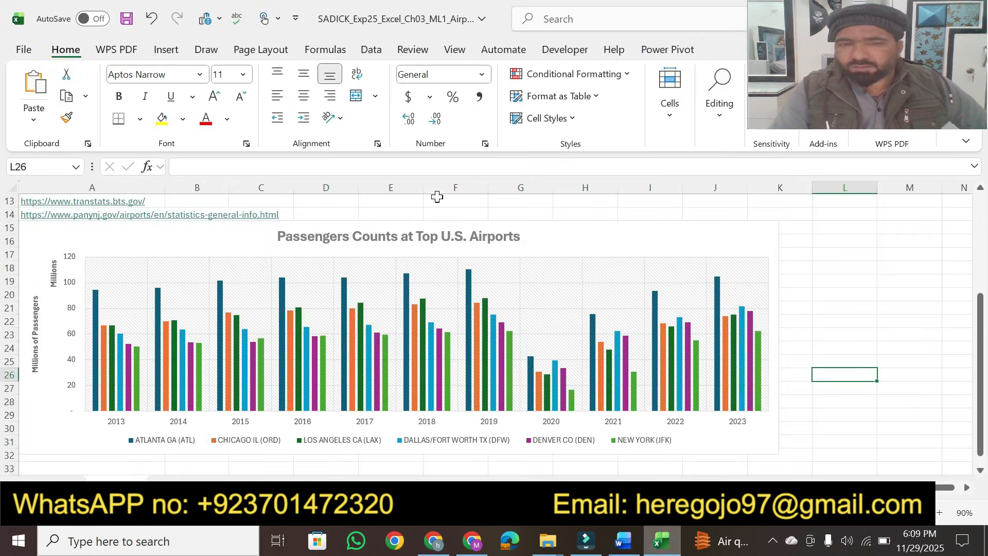
left_click(617, 550)
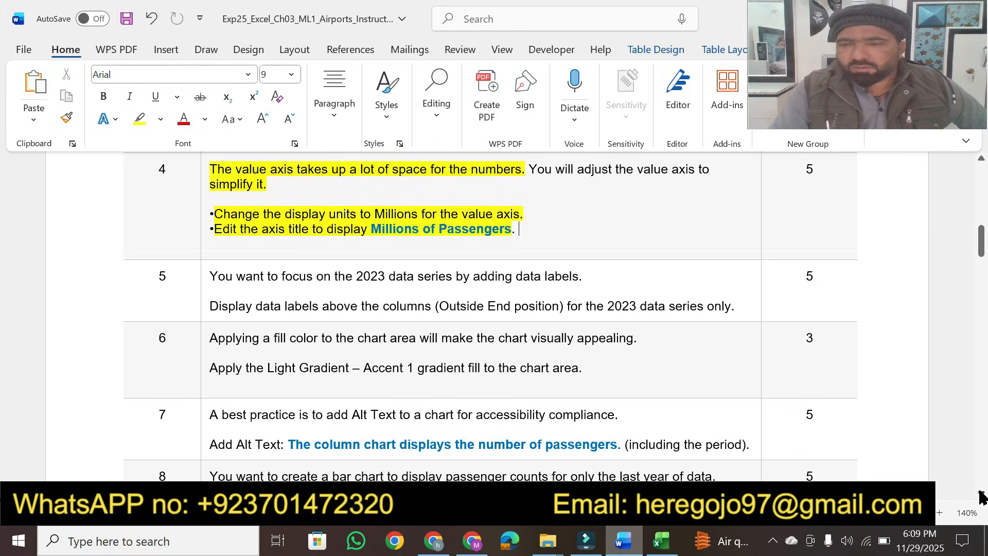
Step: Highlight both sentences of task 5 about adding data labels to the 2023 data series
scroll(981, 496, "down", 2)
scroll(981, 497, "down", 4)
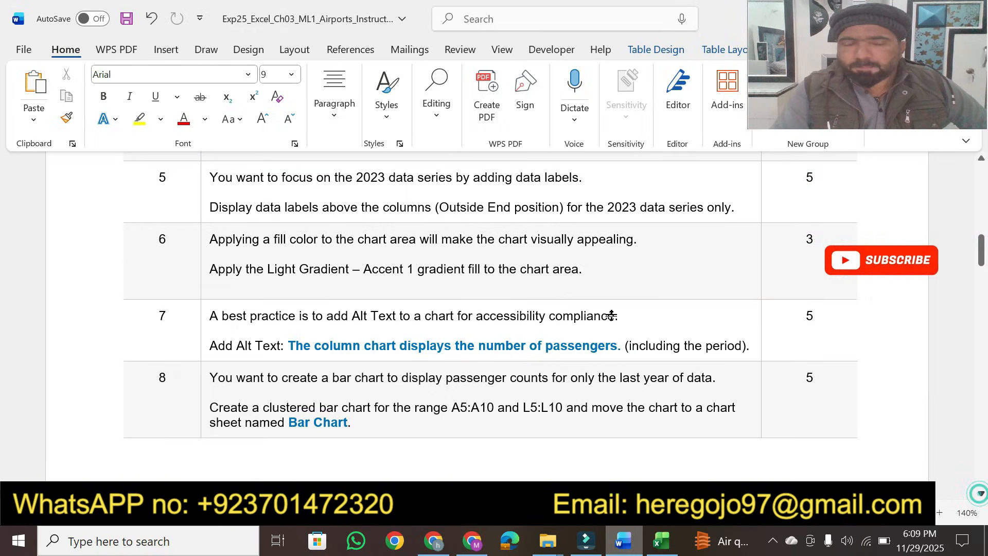
left_click(138, 120)
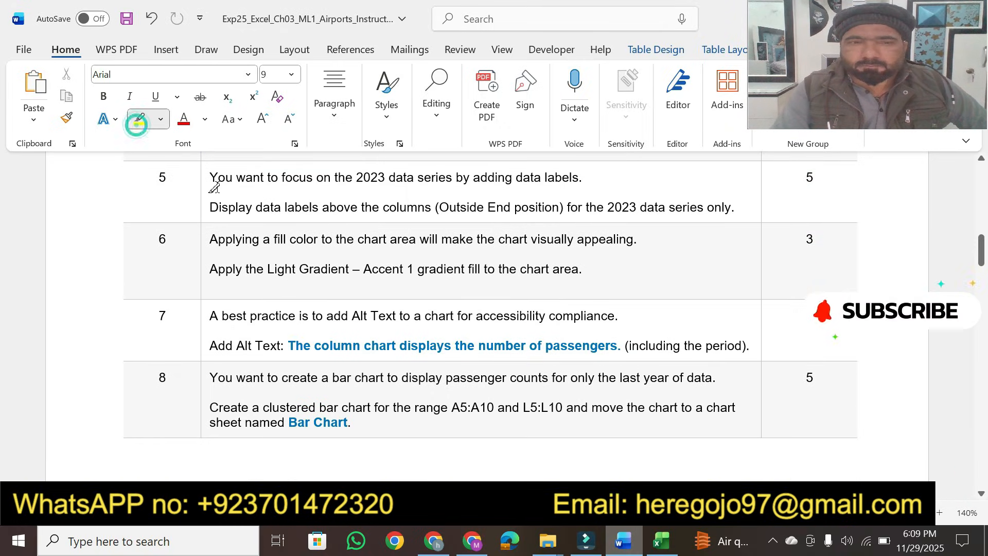
left_click_drag(209, 176, 587, 176)
mouse_move(207, 211)
left_mouse_down()
mouse_move(742, 205)
mouse_move(721, 220)
mouse_move(719, 204)
left_mouse_up()
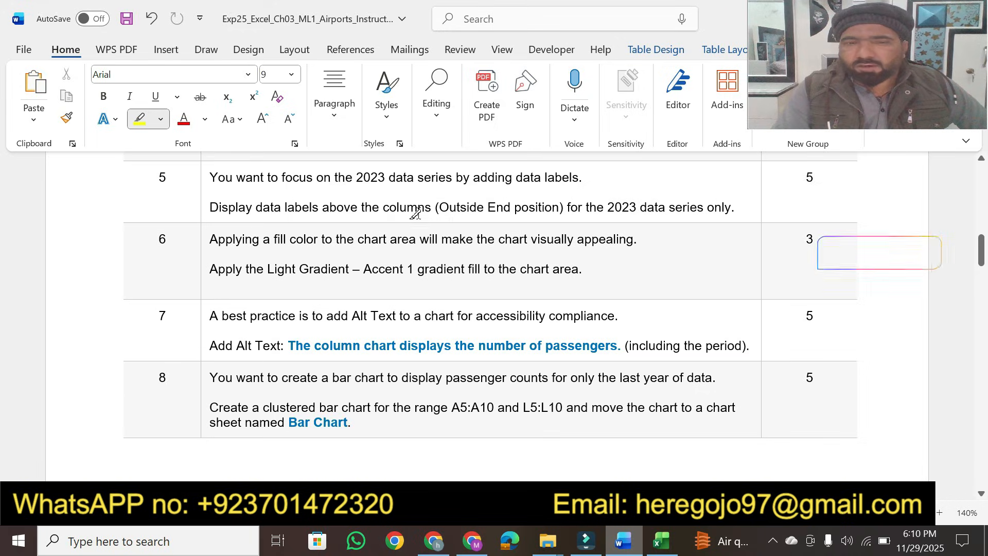
left_click_drag(260, 208, 735, 207)
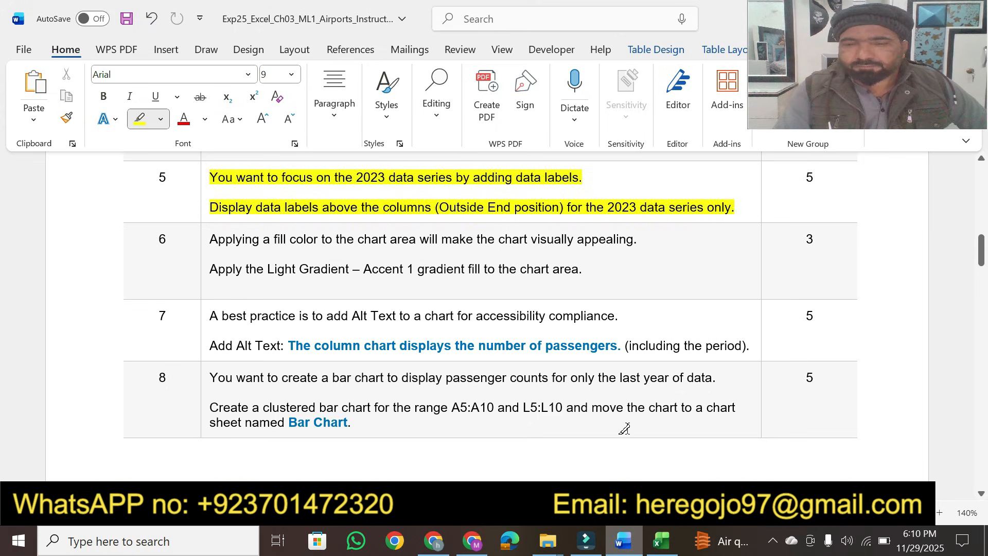
Step: Add data labels in the Outside End position to the New York (JFK) data series only
left_click(660, 541)
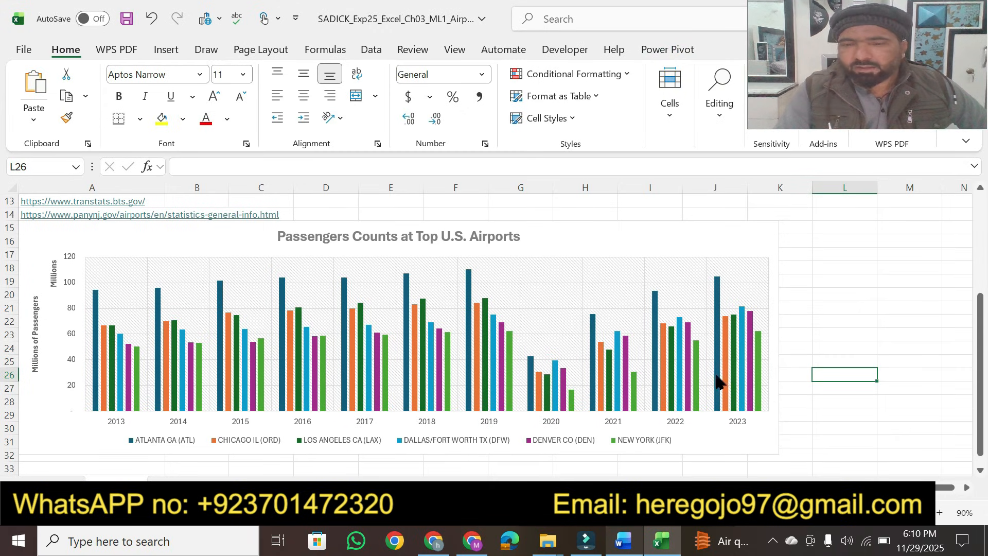
left_click(718, 309)
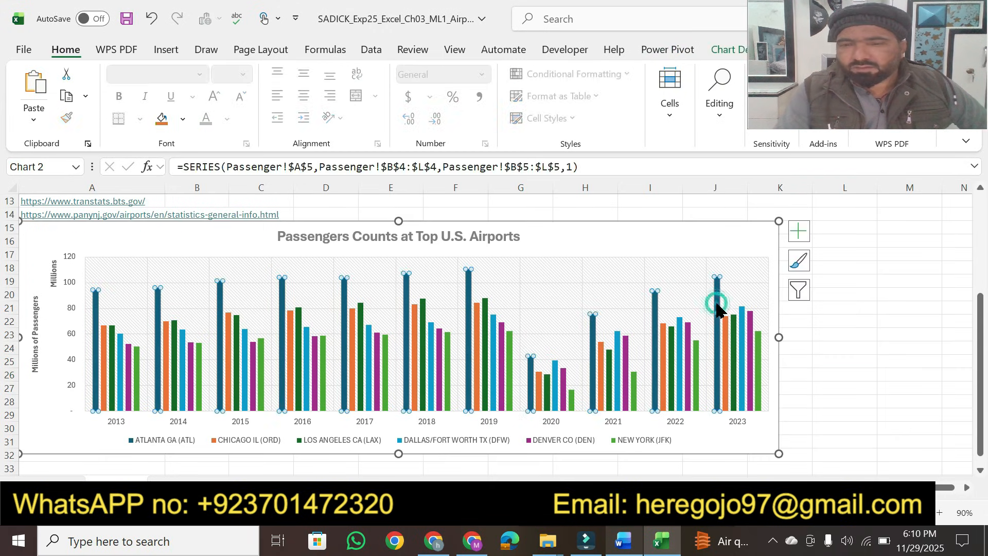
left_click(727, 330)
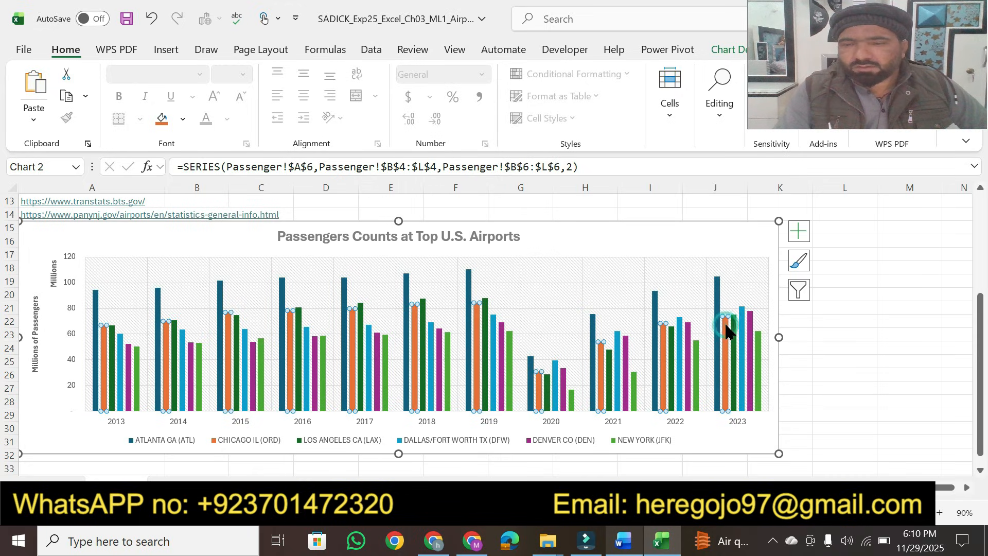
left_click(742, 327)
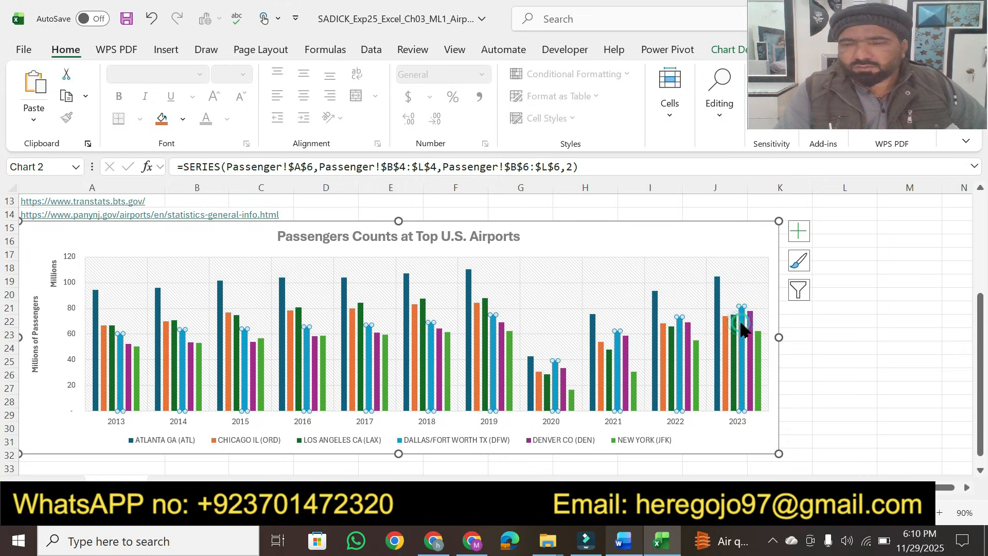
left_click(719, 295)
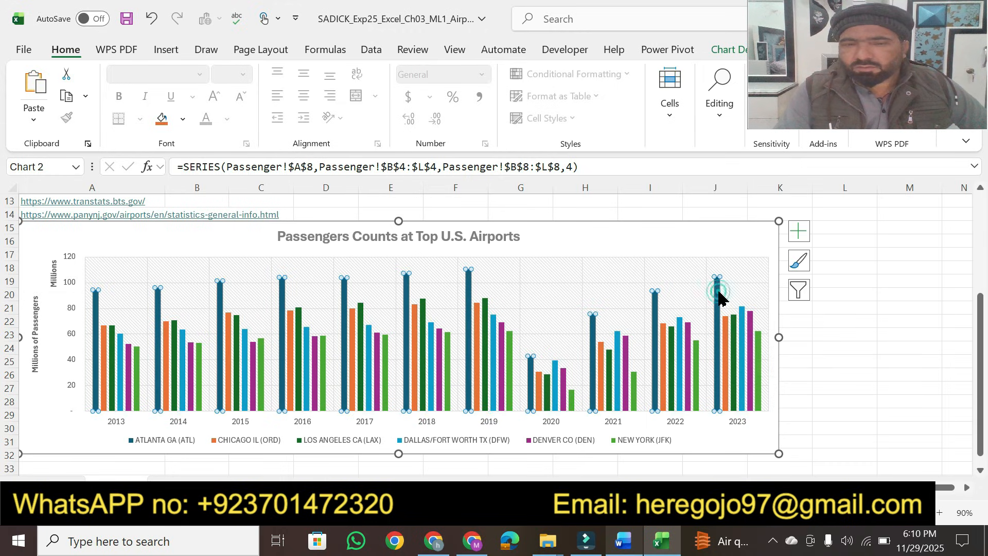
left_click(761, 355)
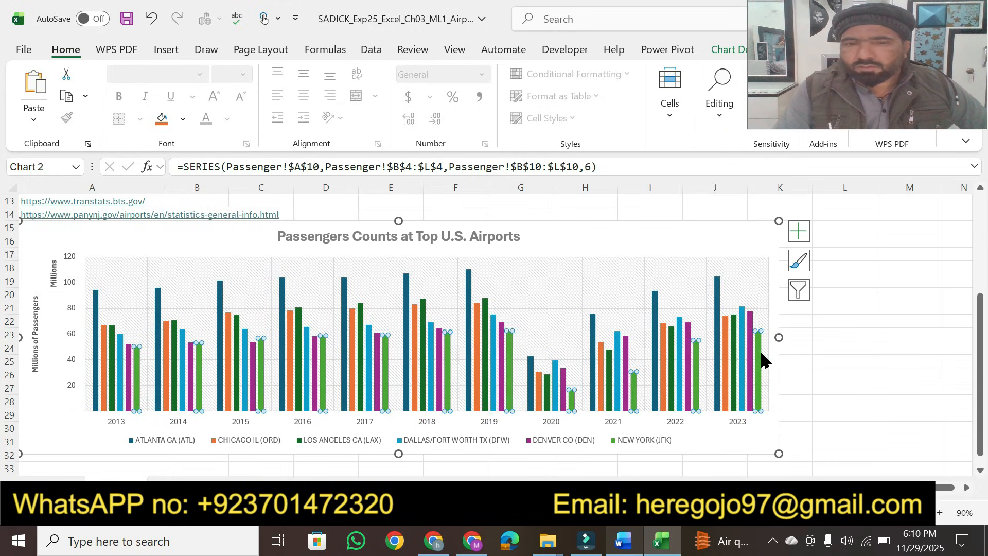
left_click(622, 542)
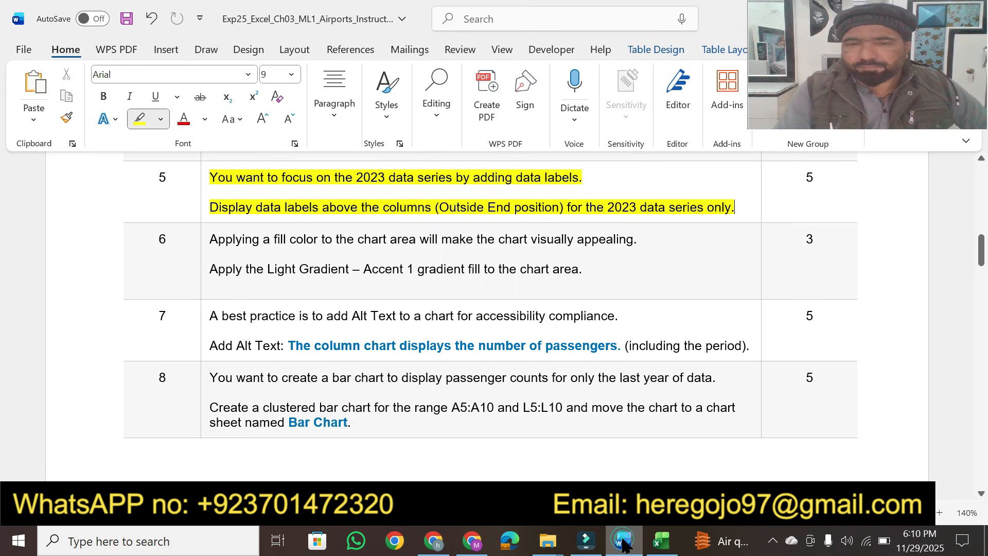
left_click(662, 541)
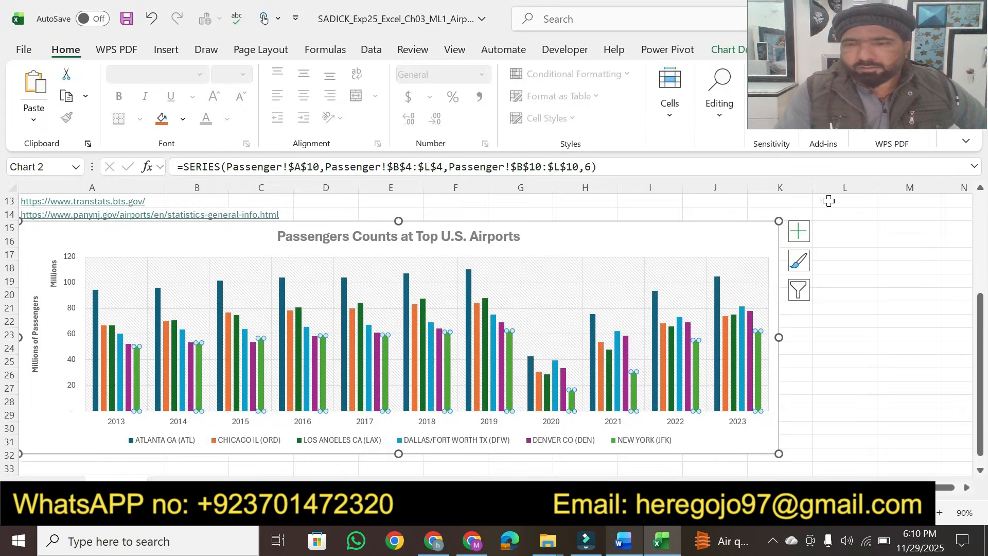
left_click(798, 233)
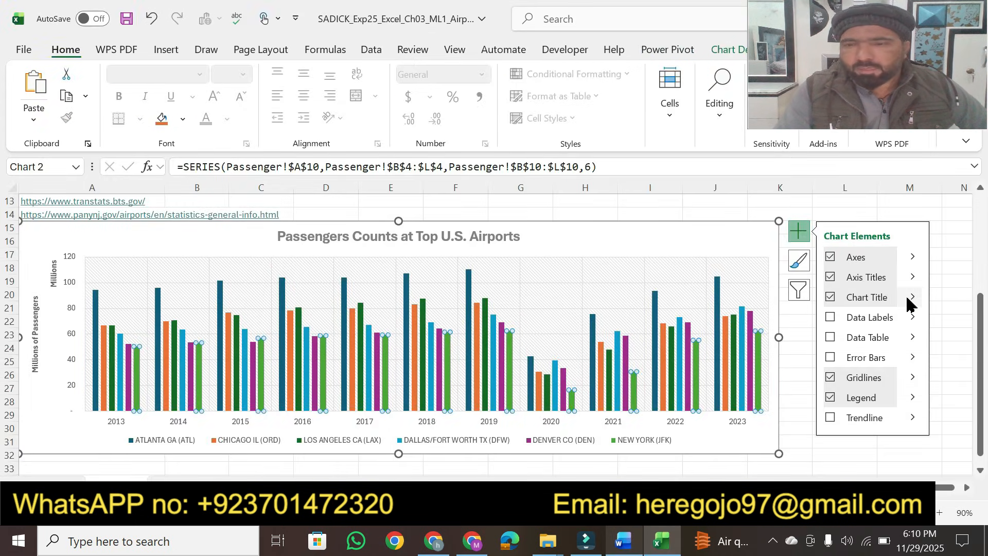
left_click(912, 317)
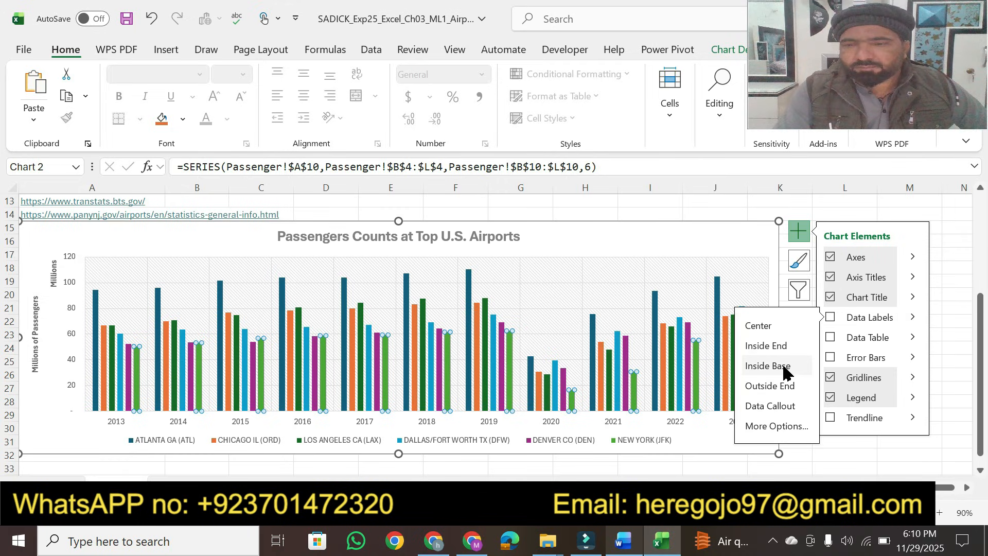
left_click(773, 426)
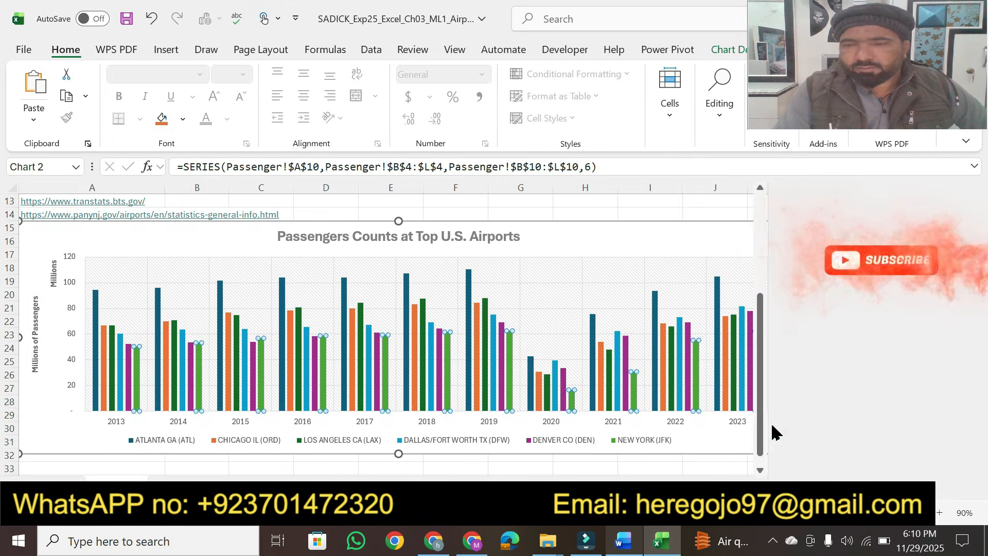
left_click_drag(972, 386, 974, 480)
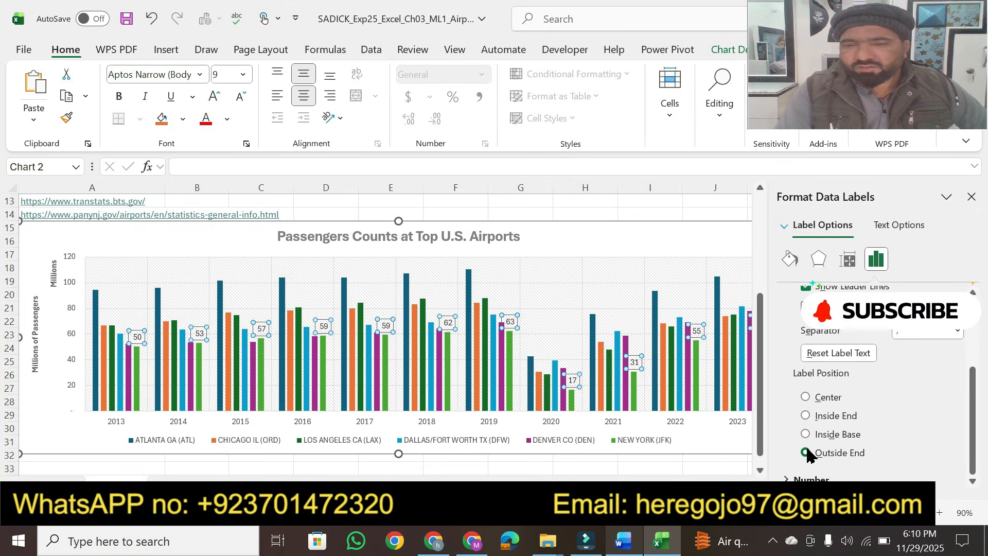
left_click(717, 465)
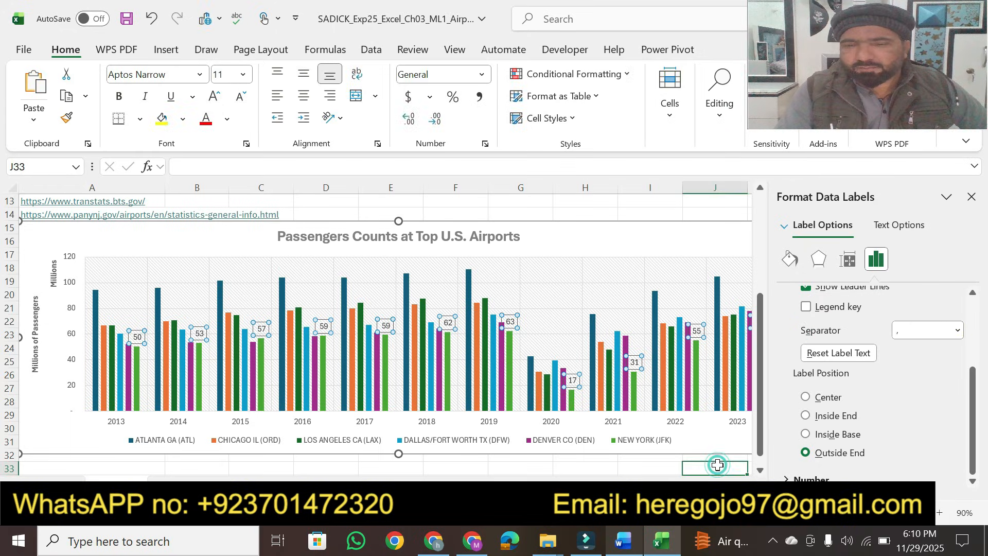
left_click(971, 197)
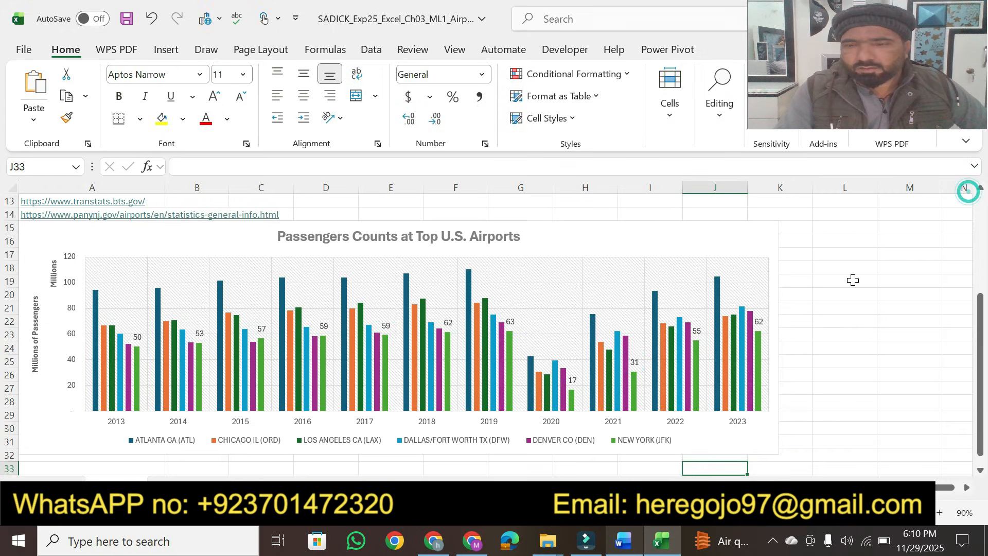
left_click(718, 293)
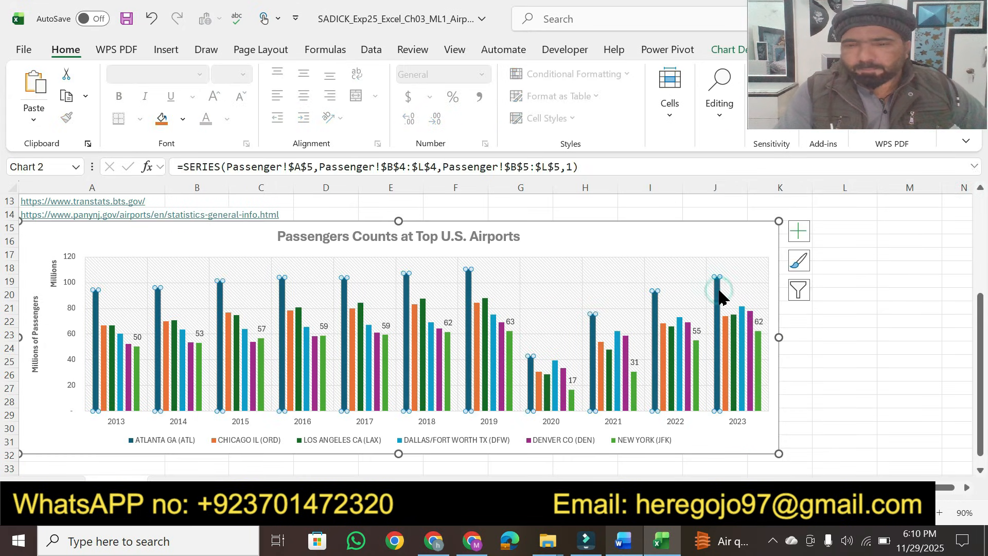
Step: Add an Outside End data label to the Atlanta column for 2023
left_click(723, 333)
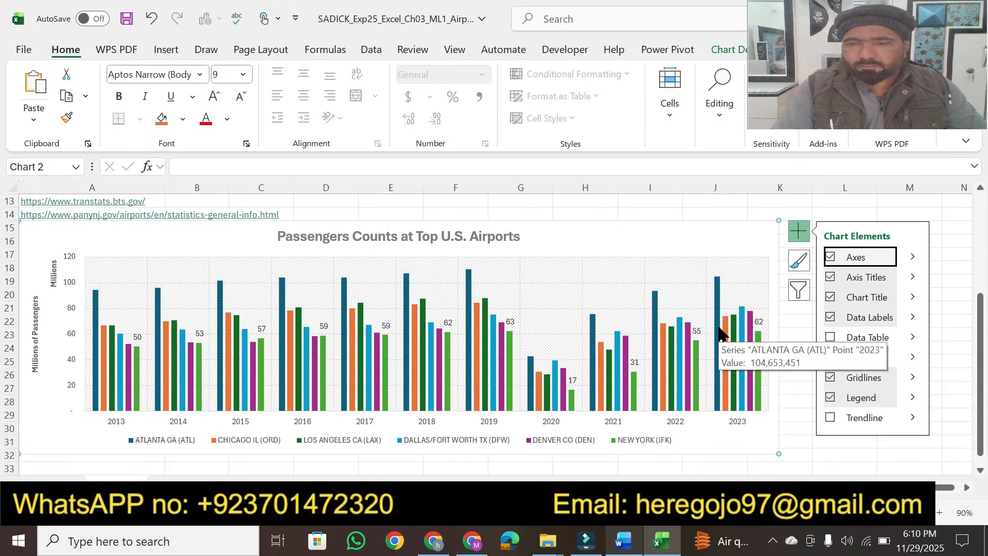
left_click(718, 326)
double_click(718, 329)
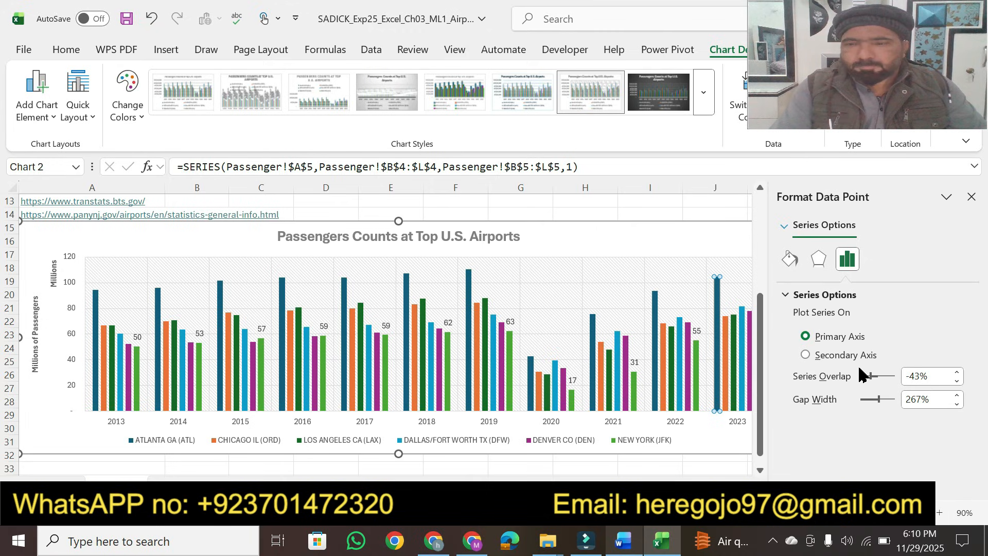
left_click(819, 260)
left_click(789, 259)
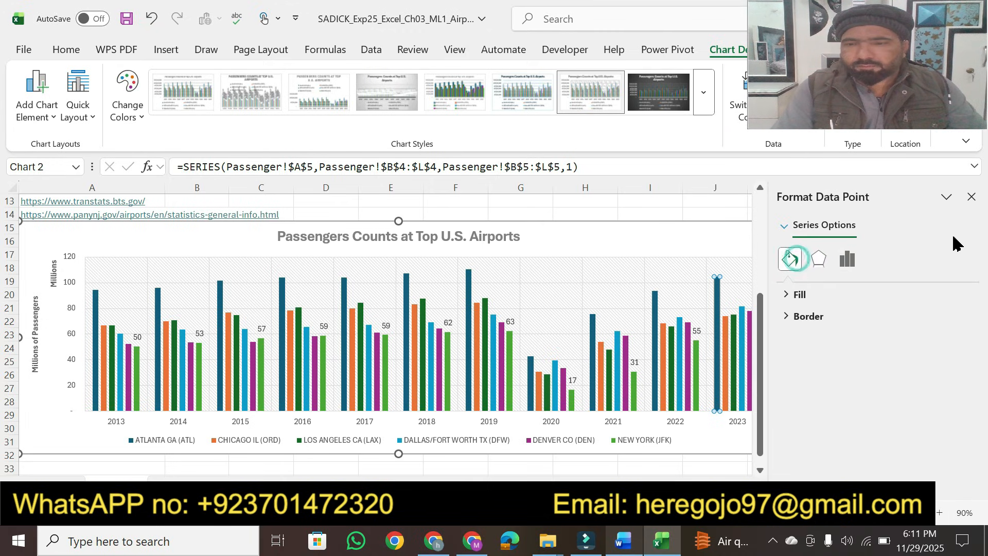
left_click(972, 196)
left_click(798, 231)
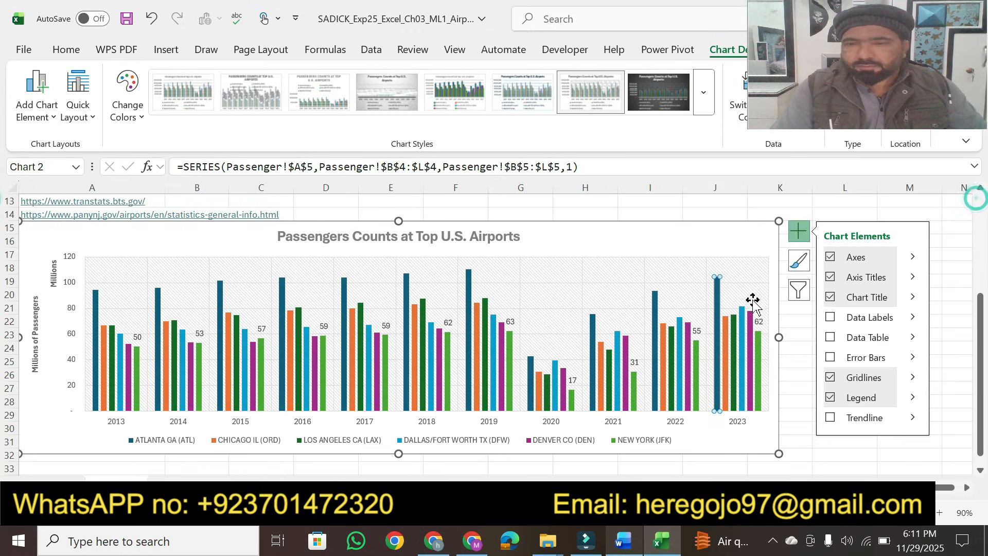
left_click(914, 320)
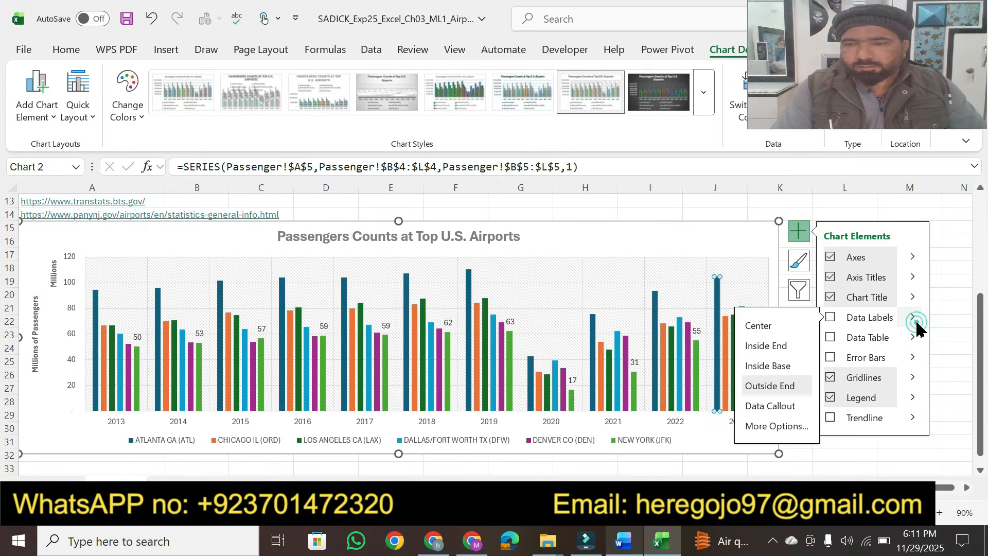
left_click(770, 392)
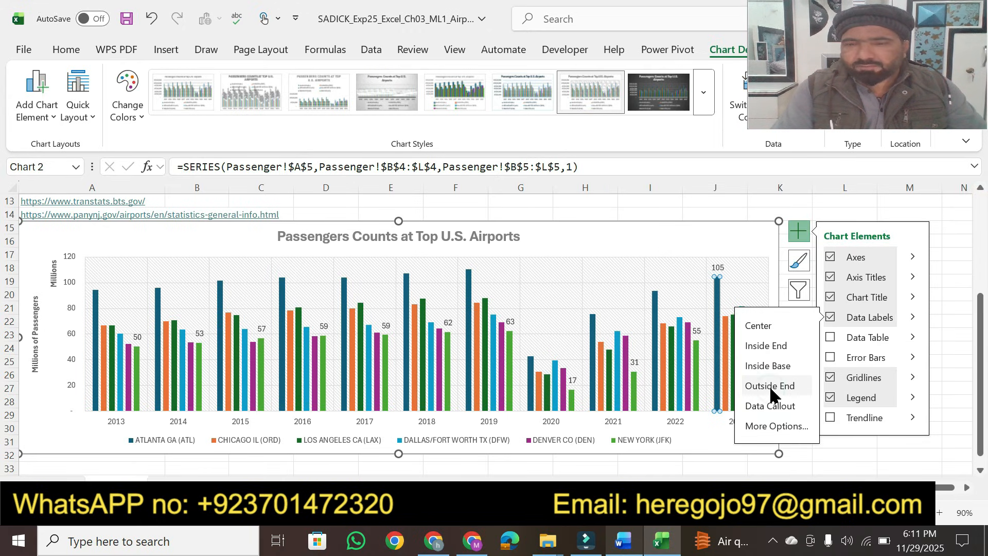
Step: Add an Outside End data label to the Chicago column for 2023
left_click(752, 267)
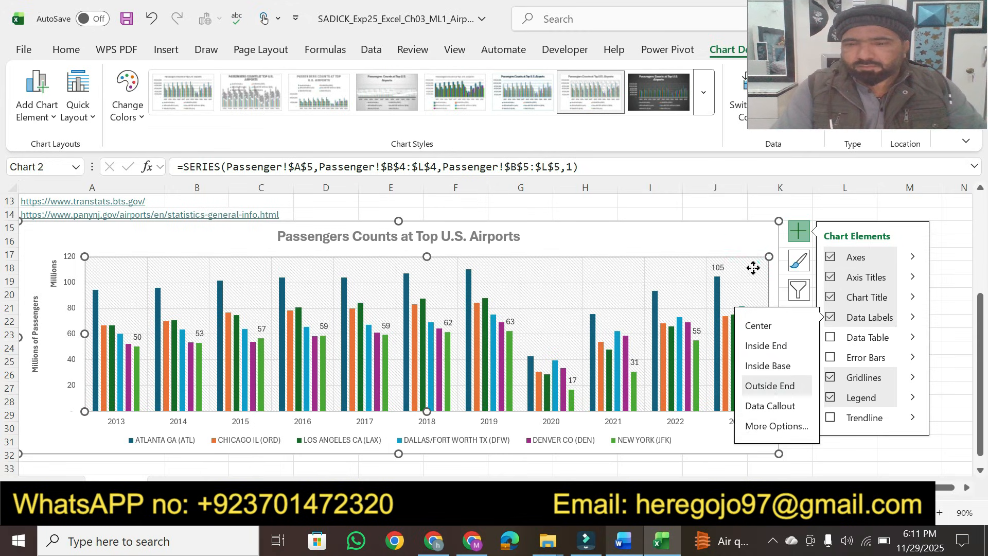
left_click(725, 335)
double_click(725, 335)
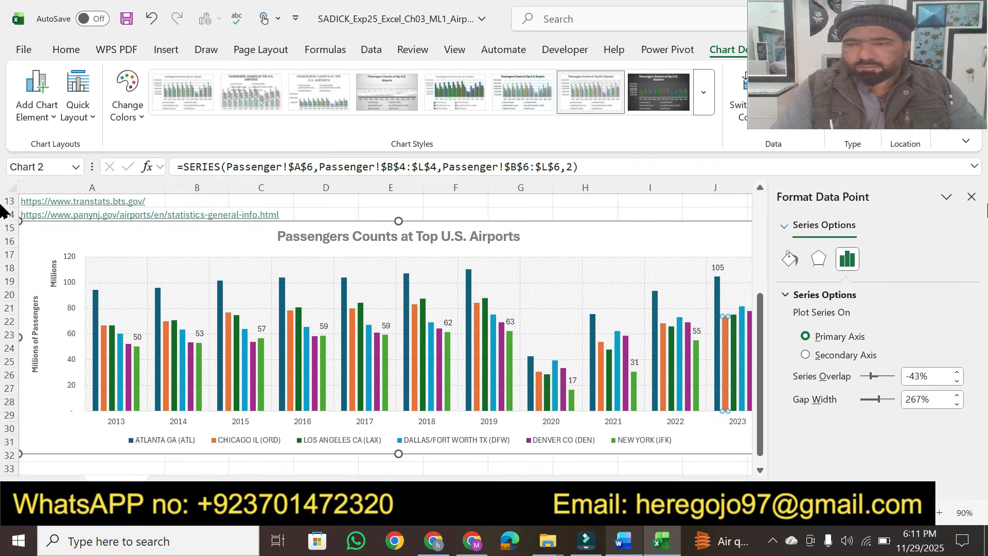
left_click(971, 197)
left_click(798, 231)
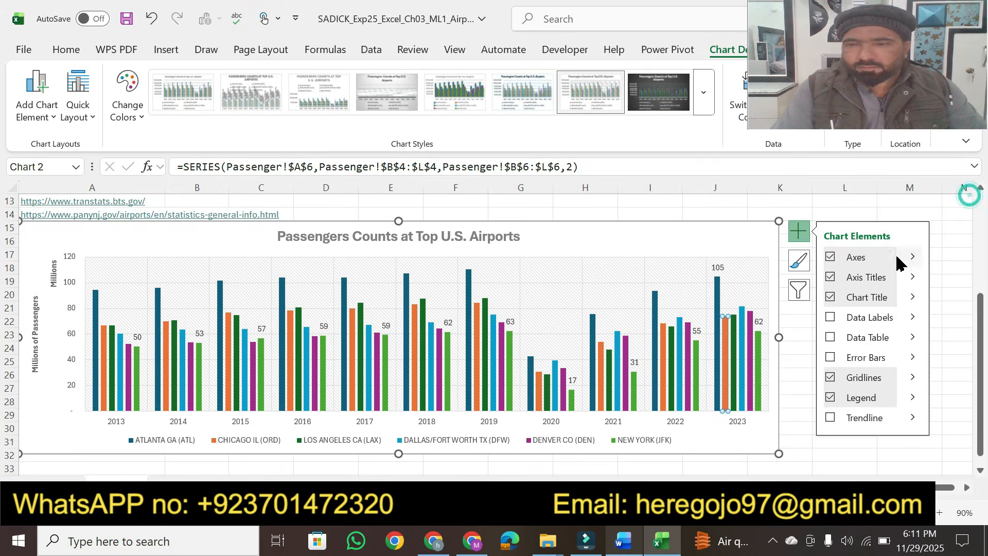
left_click(913, 319)
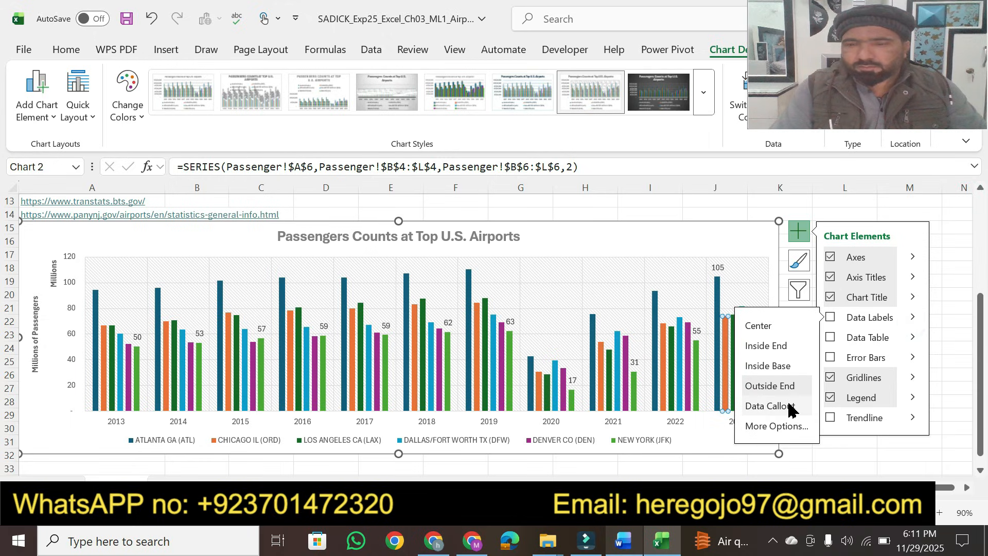
left_click(759, 392)
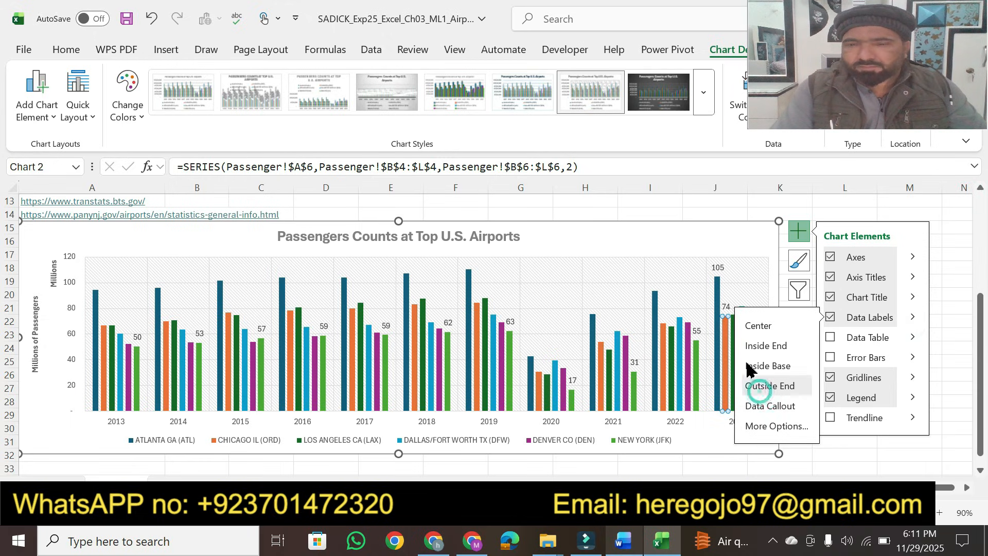
left_click(754, 277)
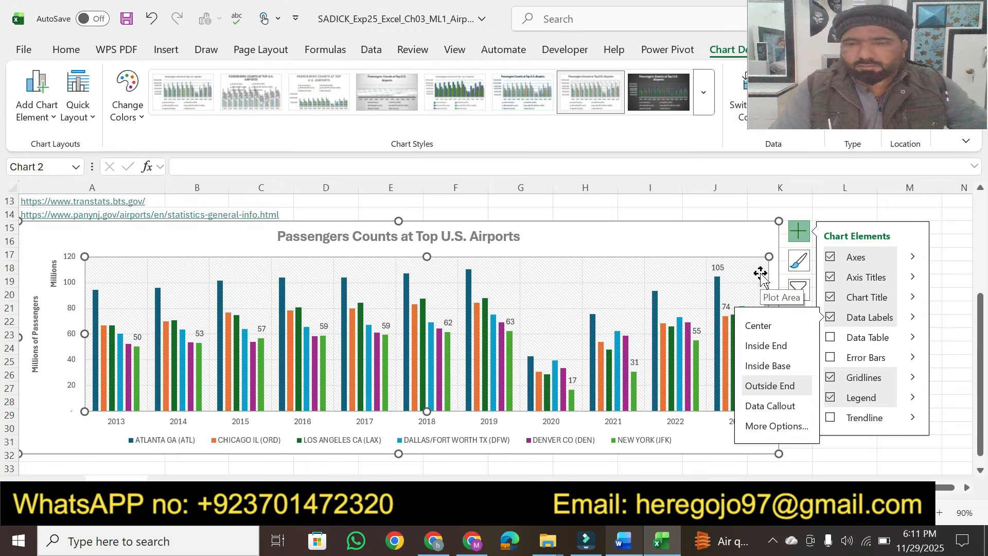
key("Escape")
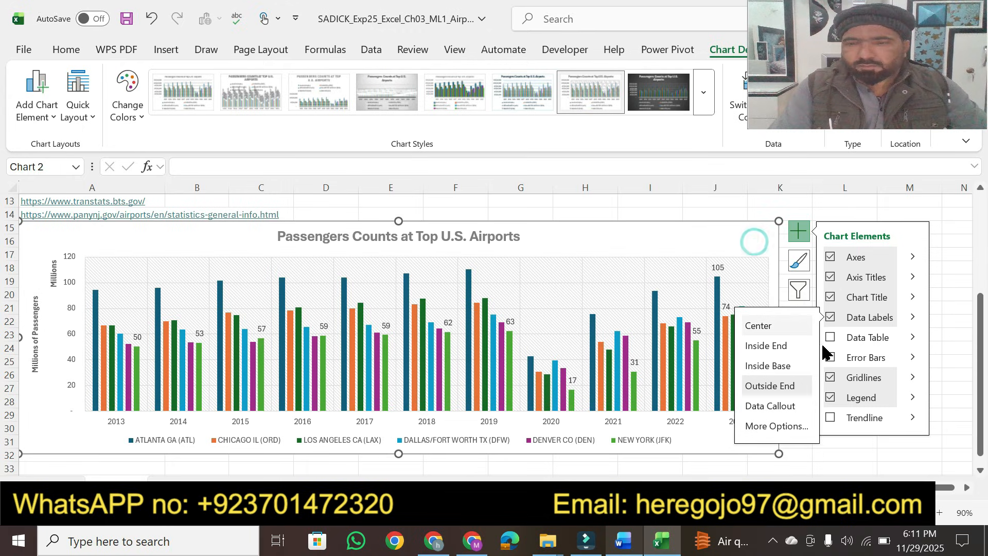
left_click(949, 315)
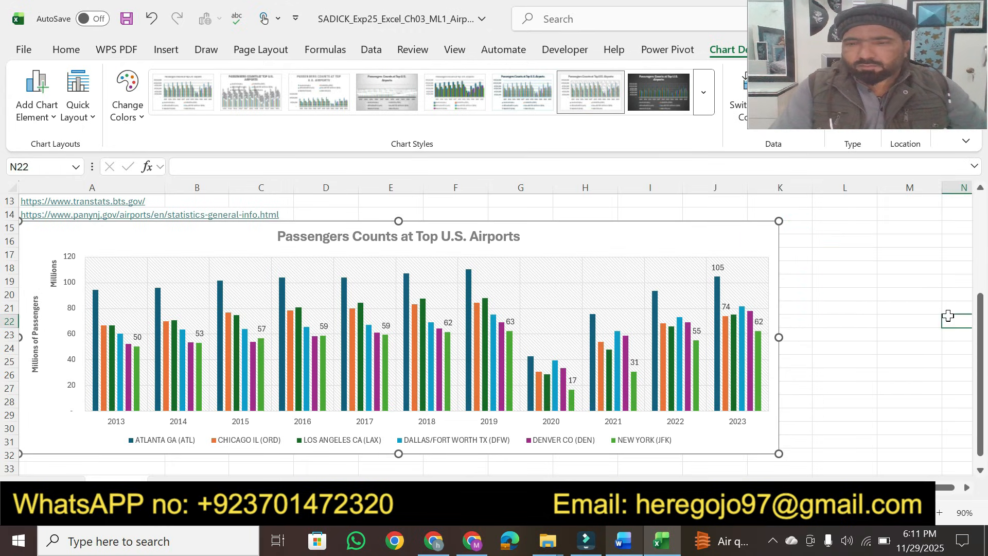
Step: Add Outside End data labels to the entire Dallas/Fort Worth data series
left_click(740, 330)
double_click(740, 328)
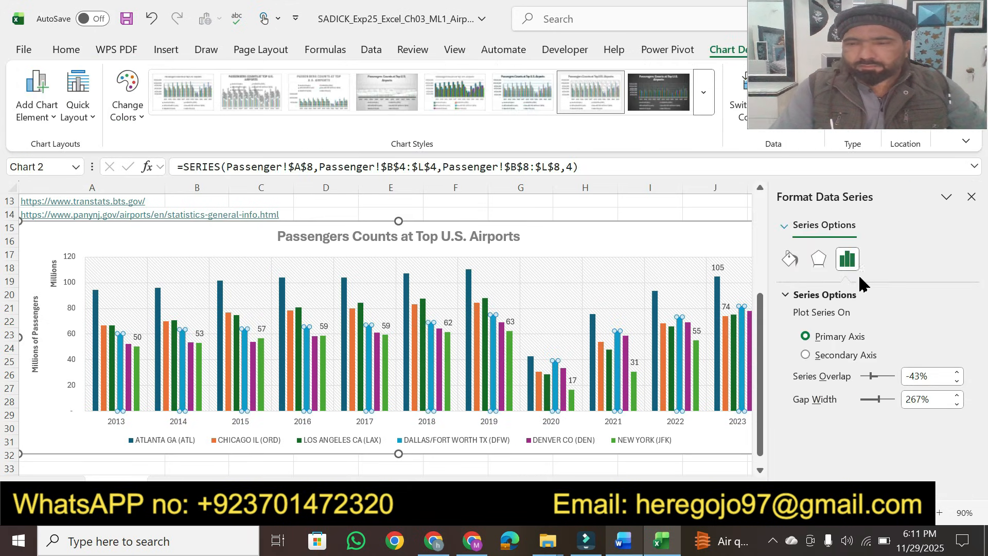
left_click(972, 198)
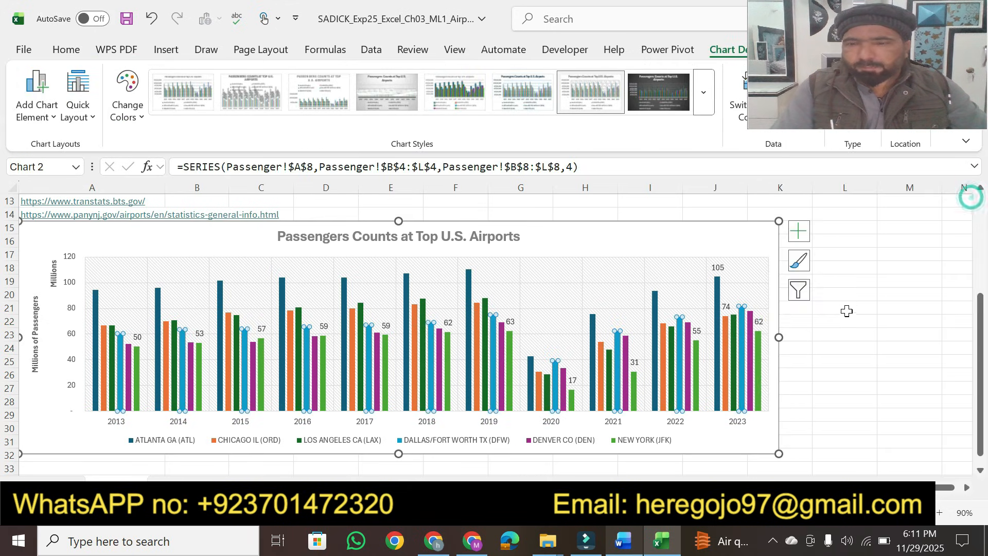
left_click(797, 233)
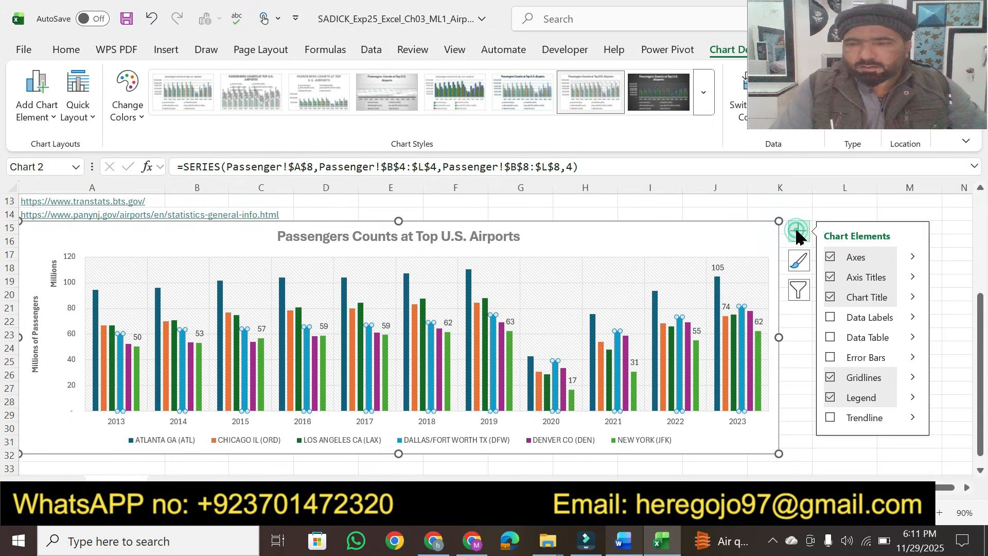
left_click(917, 319)
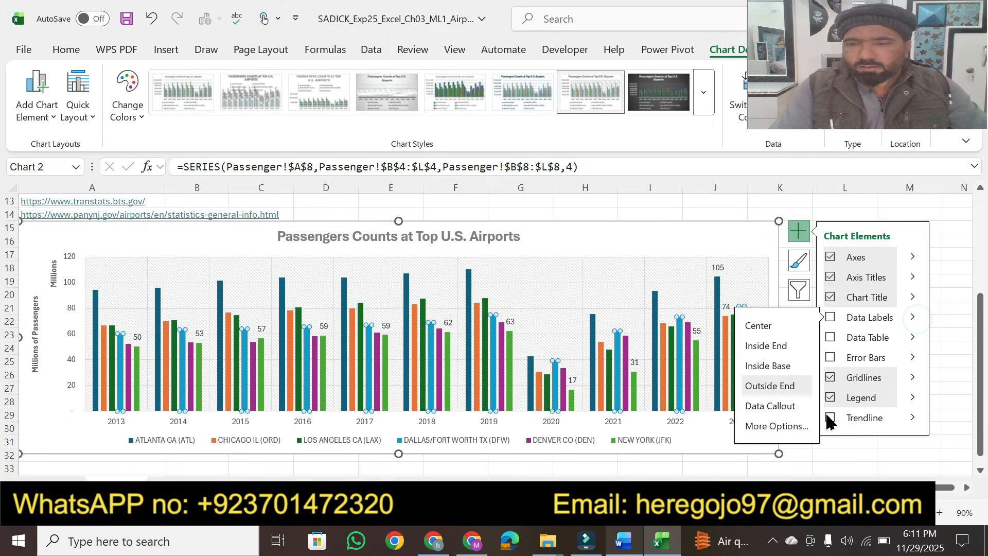
left_click(777, 386)
left_click(865, 469)
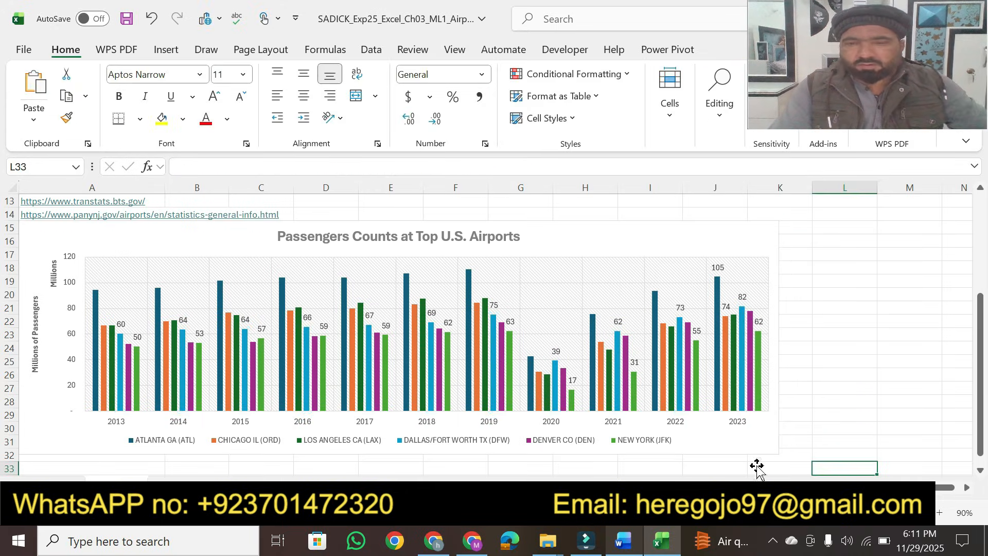
Step: In the Word instructions, highlight both sentences of task 6 about the Light Gradient – Accent 1 chart area fill
left_click(623, 543)
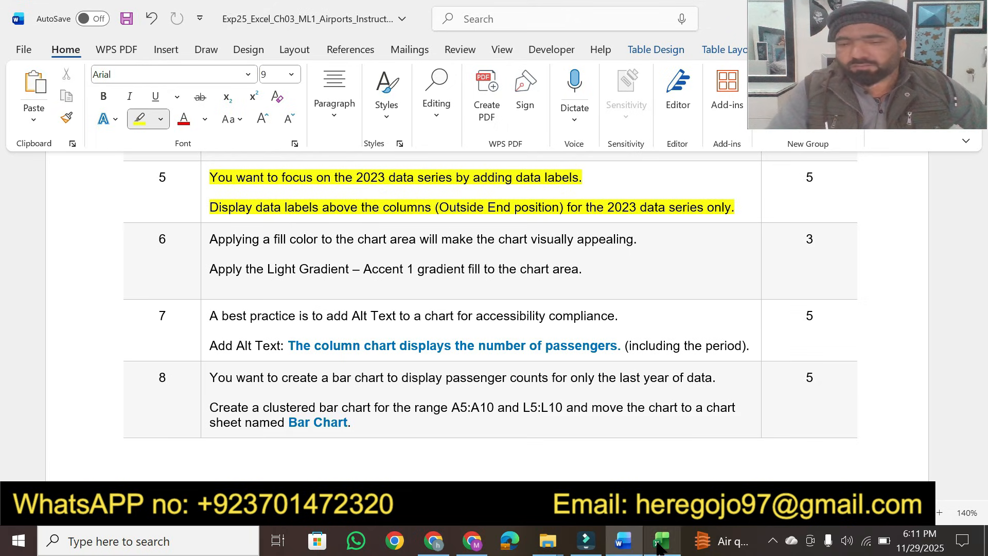
key("alt+Tab")
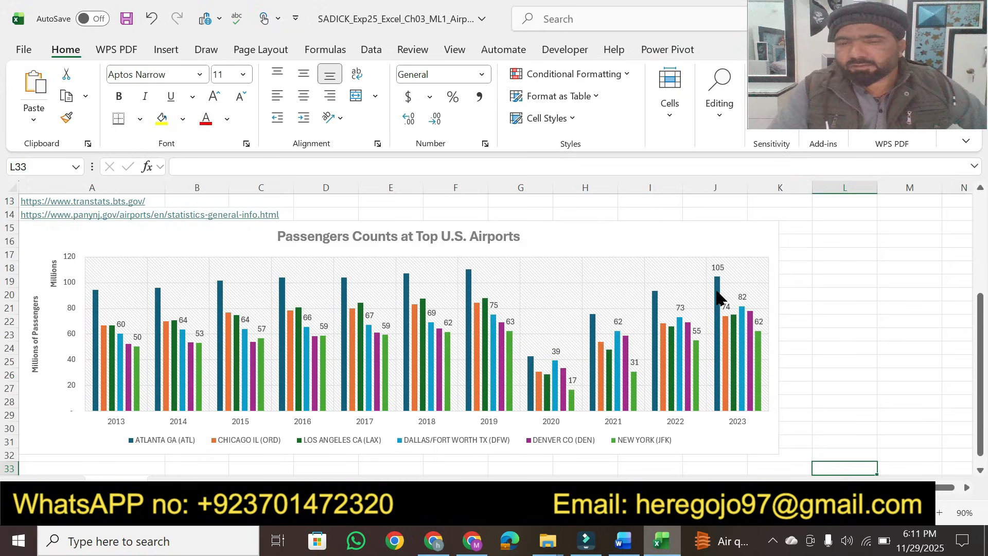
left_click(623, 541)
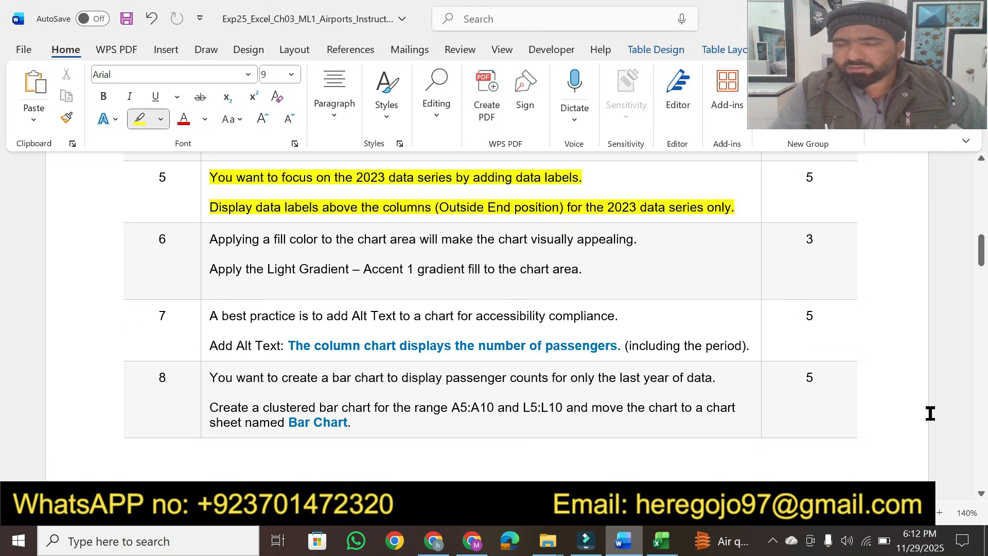
scroll(982, 496, "down", 2)
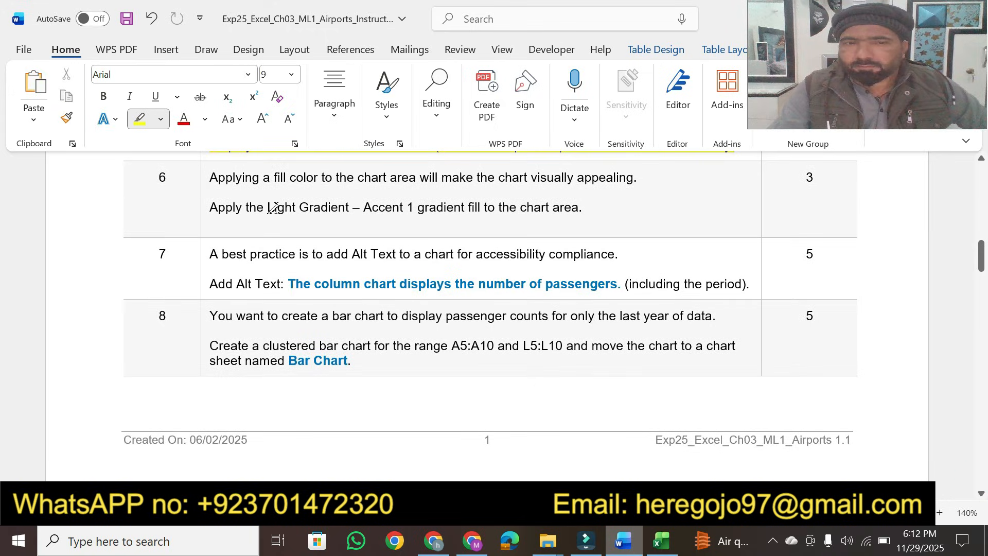
left_click_drag(210, 178, 638, 176)
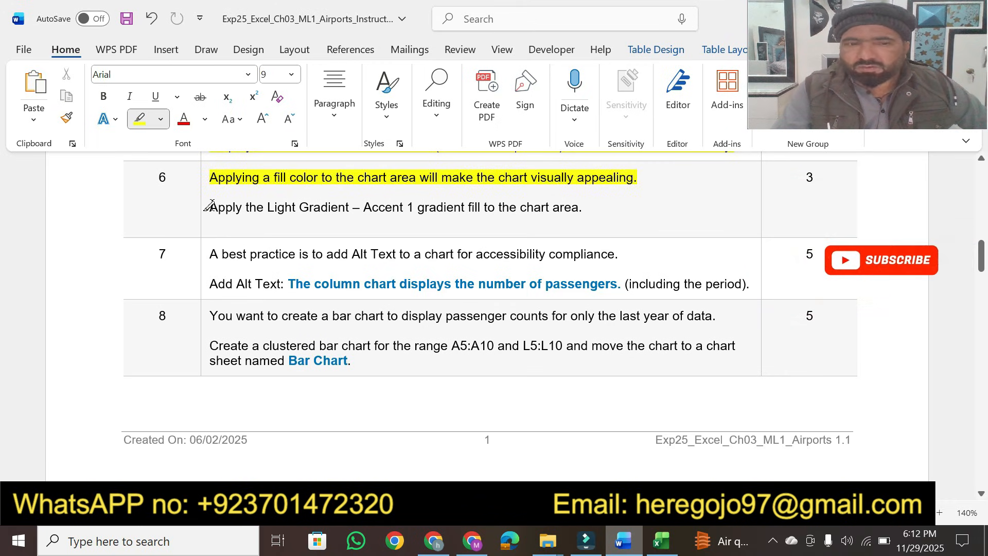
mouse_move(210, 207)
left_mouse_down()
mouse_move(586, 204)
mouse_move(575, 205)
left_mouse_up()
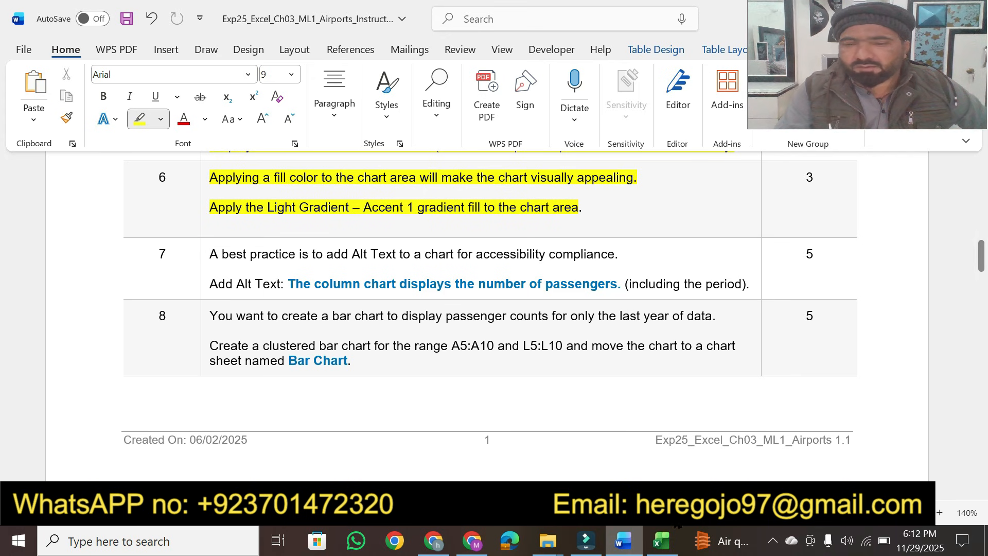
Step: Open the chart area's formatting and apply a gradient fill to the chart area
left_click(662, 540)
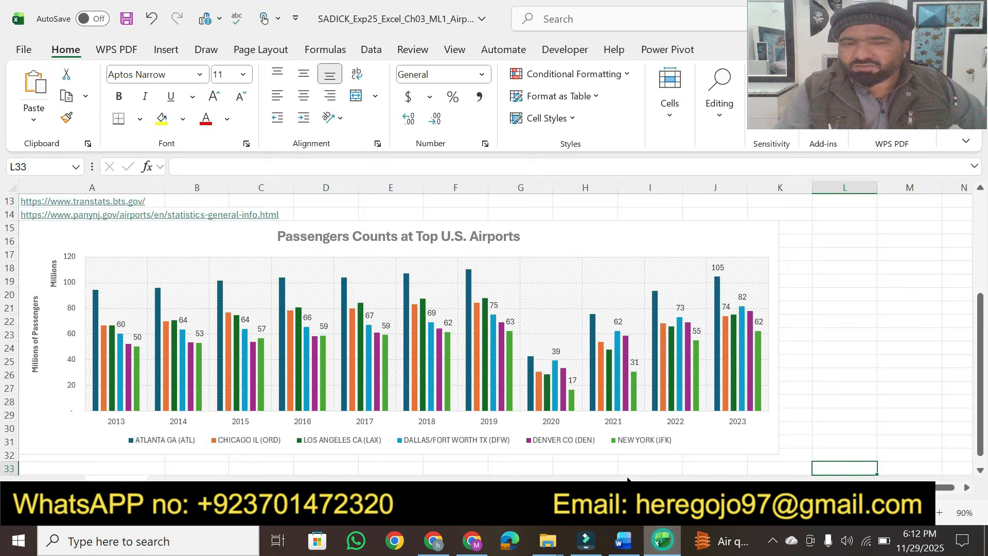
left_click(719, 236)
double_click(717, 235)
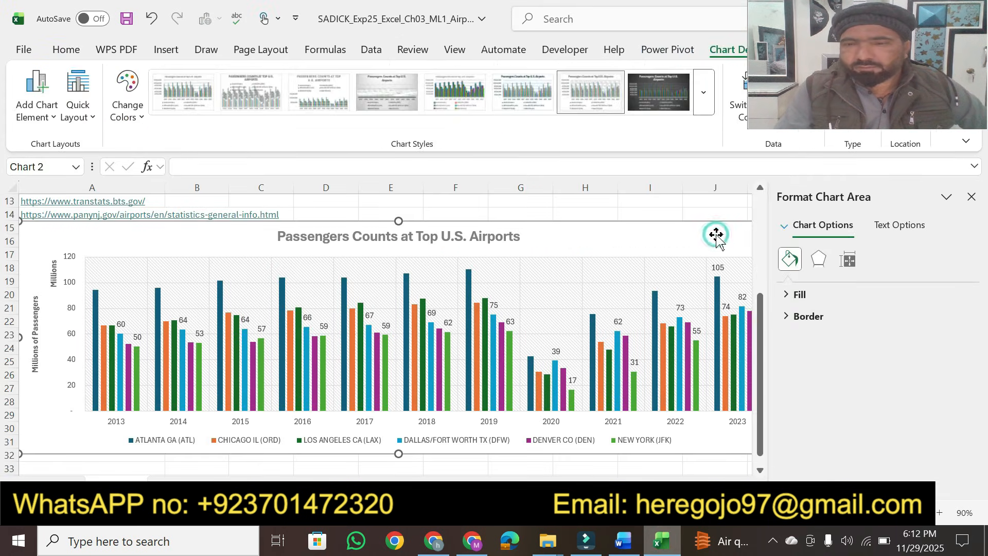
left_click(623, 541)
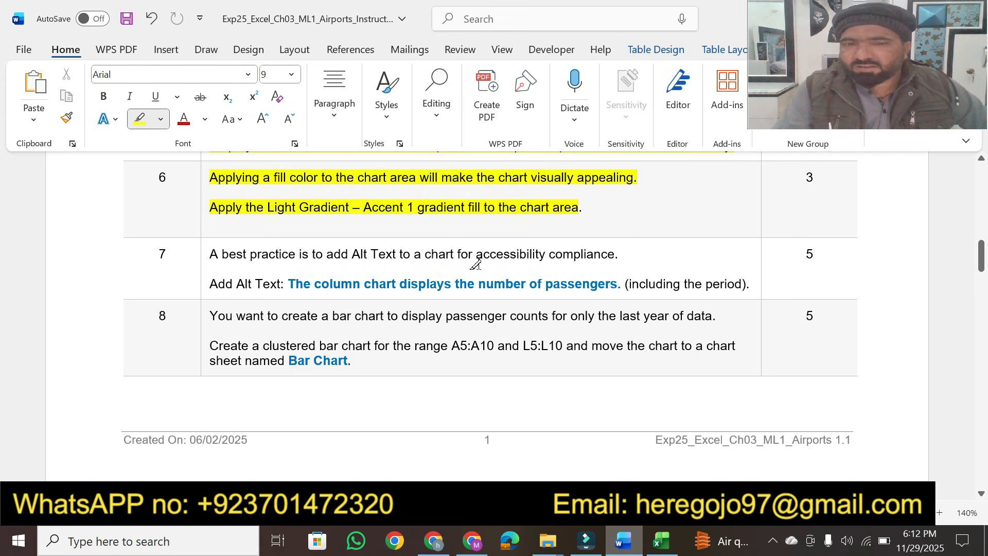
left_click(661, 541)
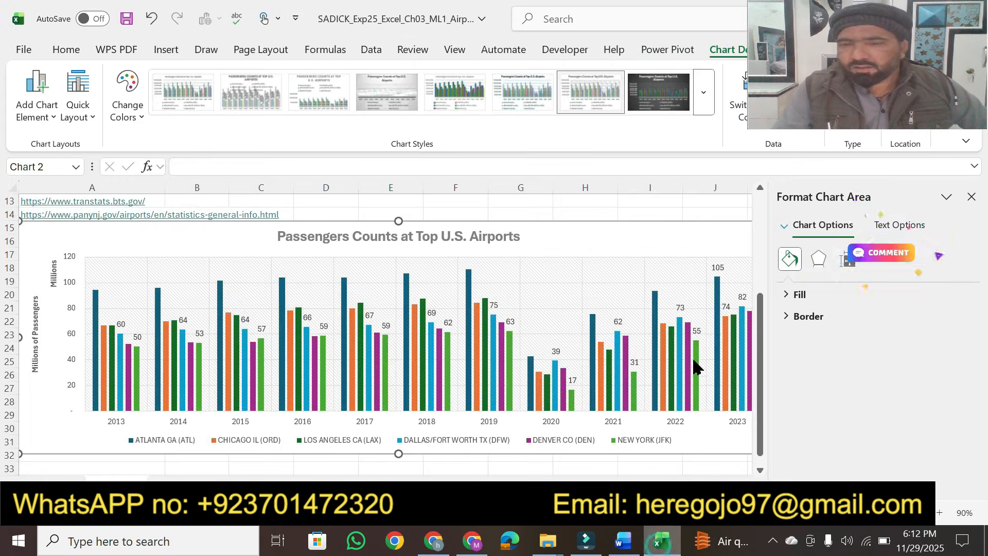
left_click(847, 269)
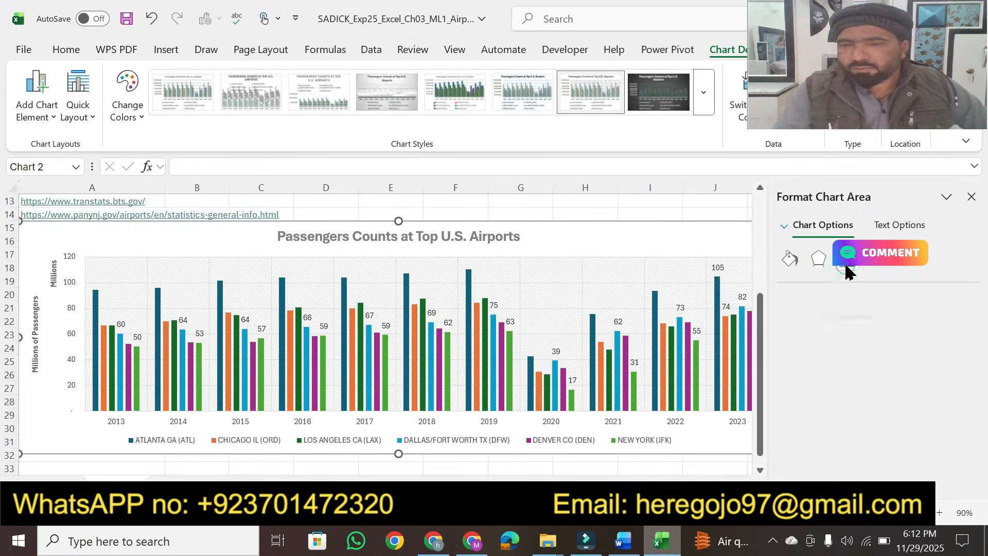
left_click(790, 258)
left_click(786, 296)
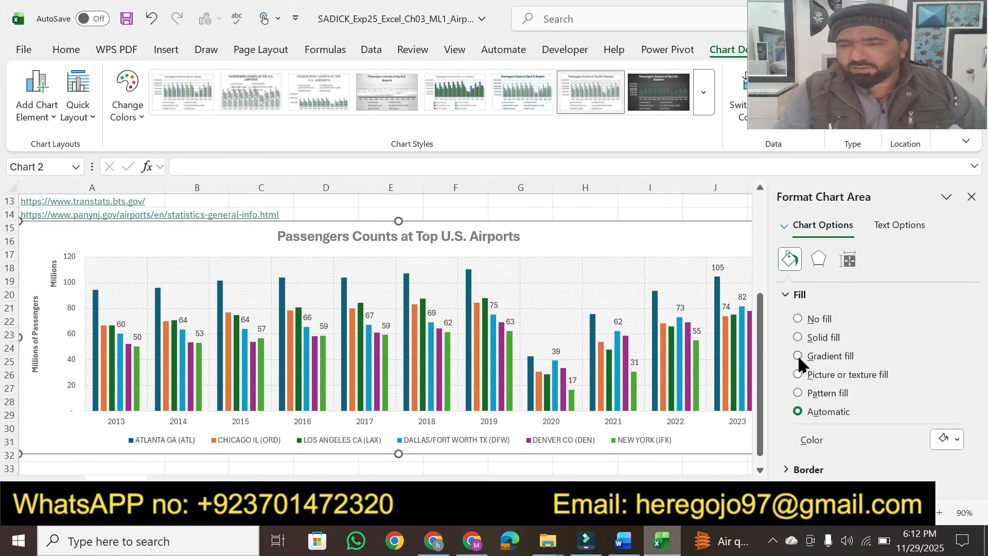
left_click(798, 356)
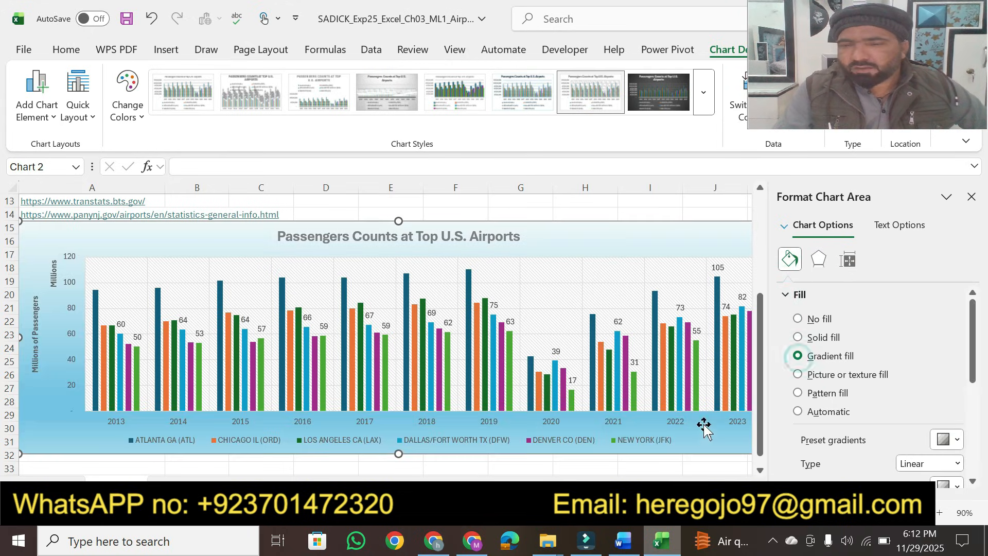
Step: Apply the Light Gradient – Accent 1 preset gradient to the chart area and close the Format Chart Area pane
left_click(621, 542)
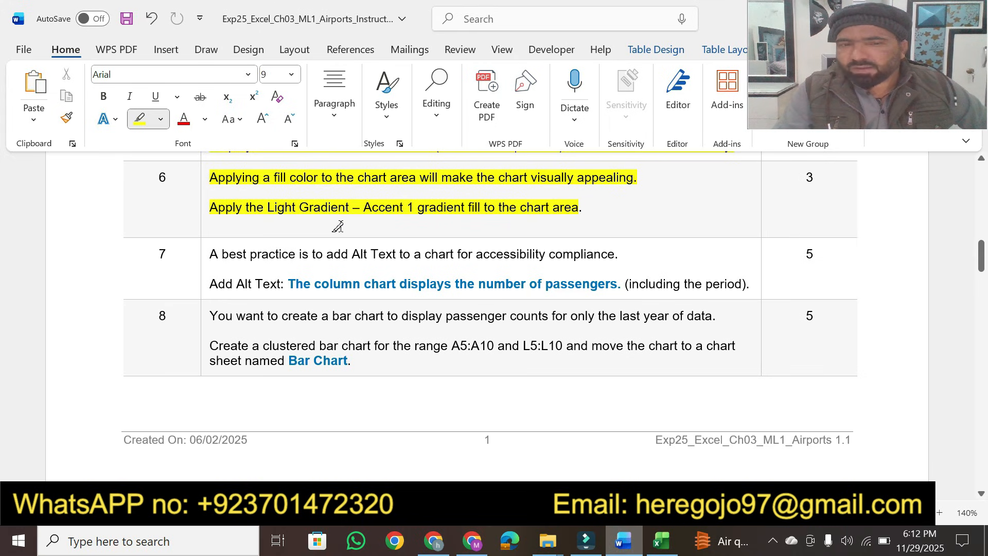
left_click(661, 541)
left_click(956, 440)
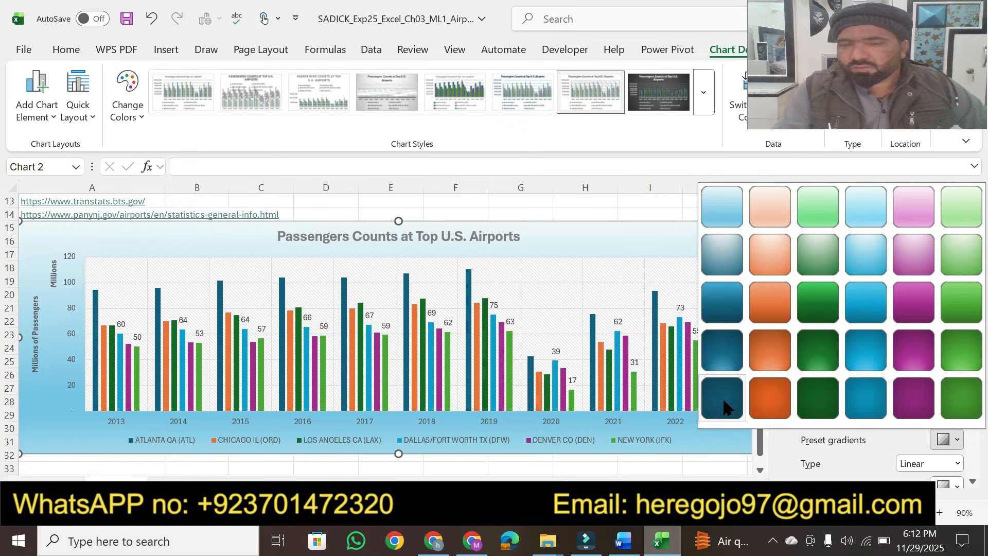
left_click(624, 541)
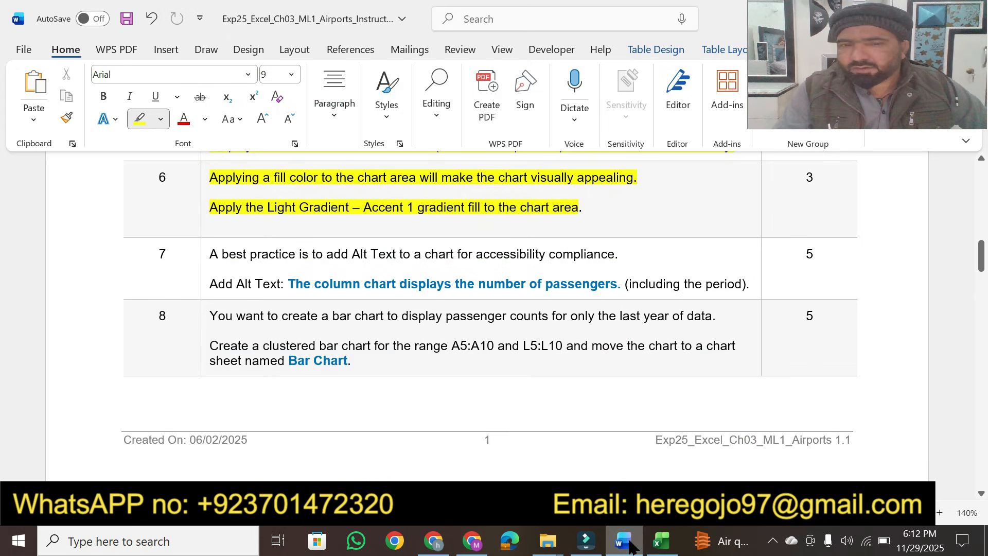
left_click(662, 540)
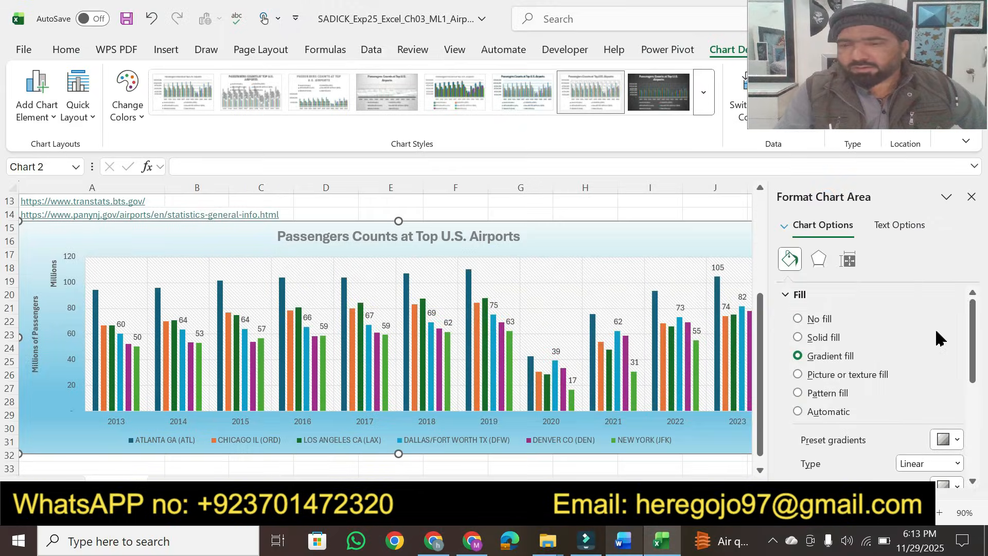
left_click(956, 444)
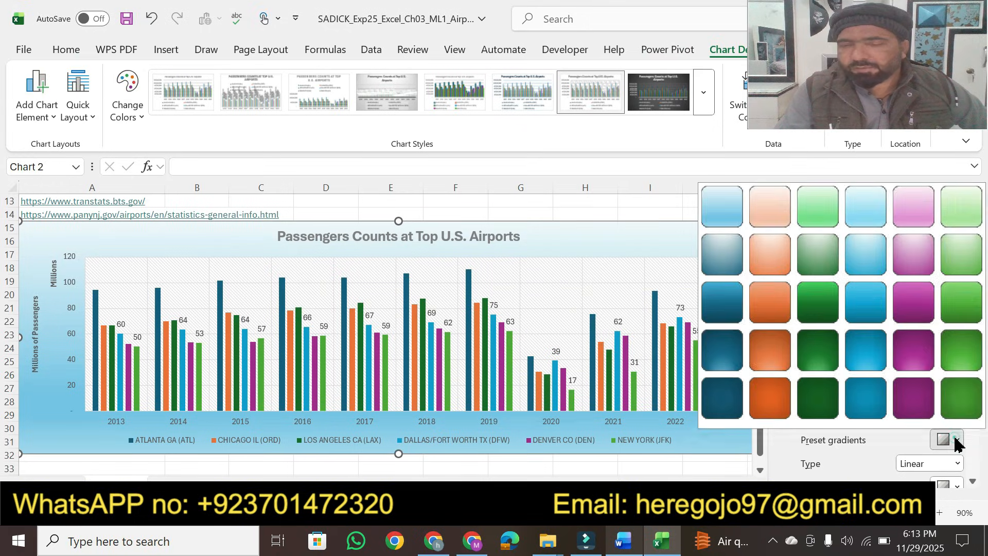
left_click(730, 208)
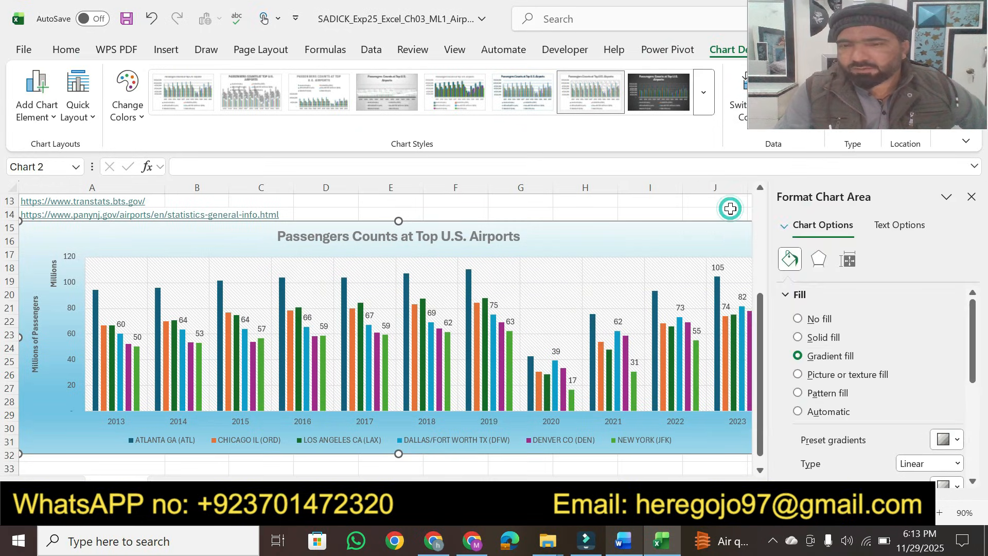
left_click(621, 541)
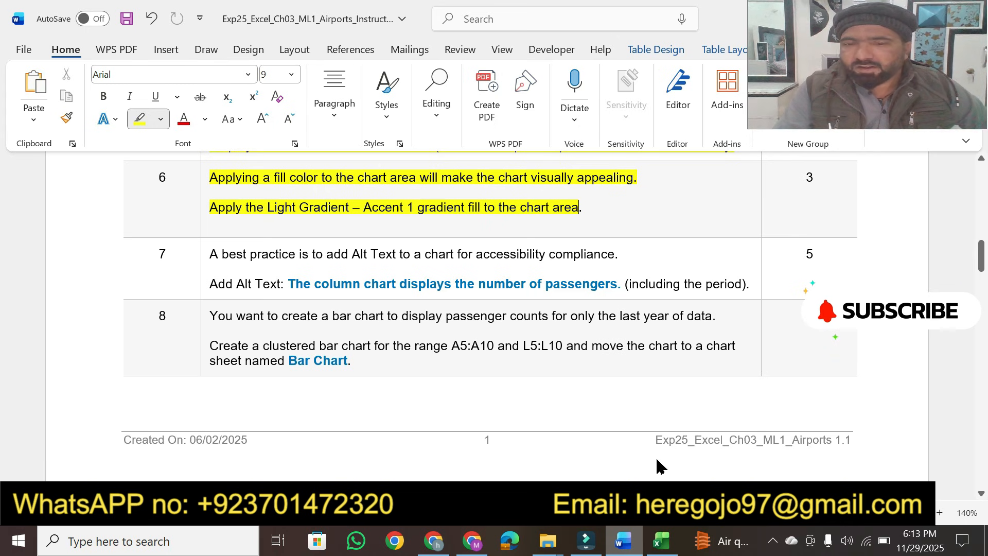
left_click(661, 541)
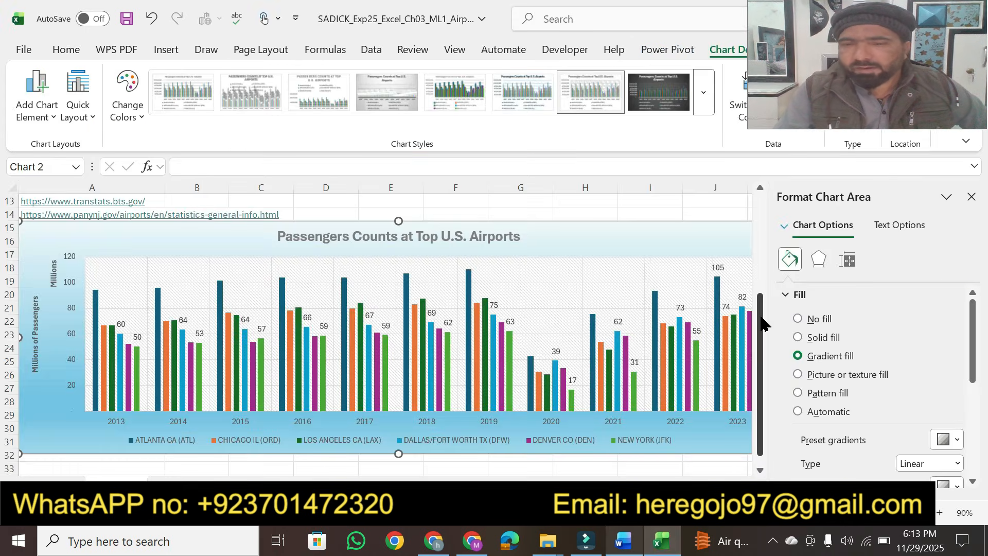
left_click(972, 197)
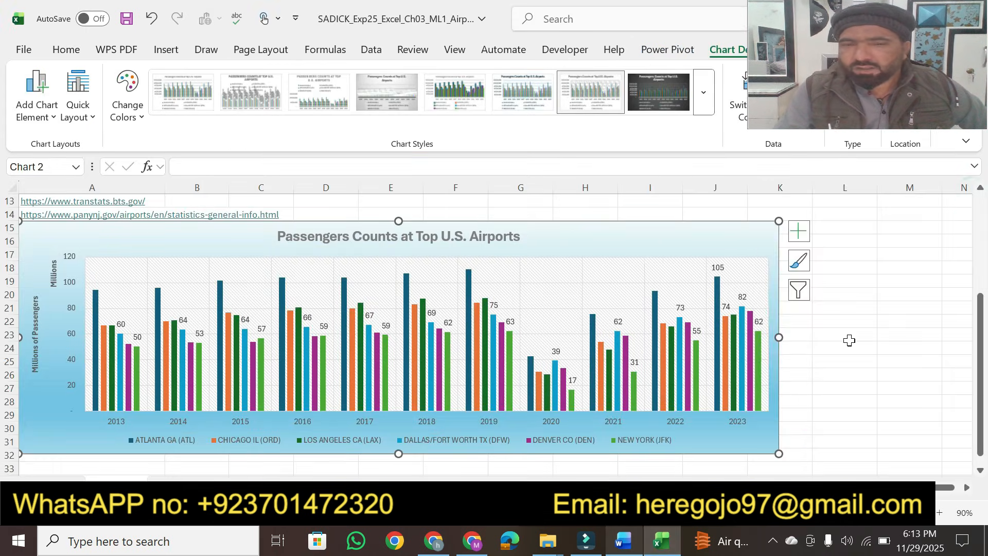
Step: In the Word instructions, highlight the Add Alt Text sentence of task 7
left_click(620, 542)
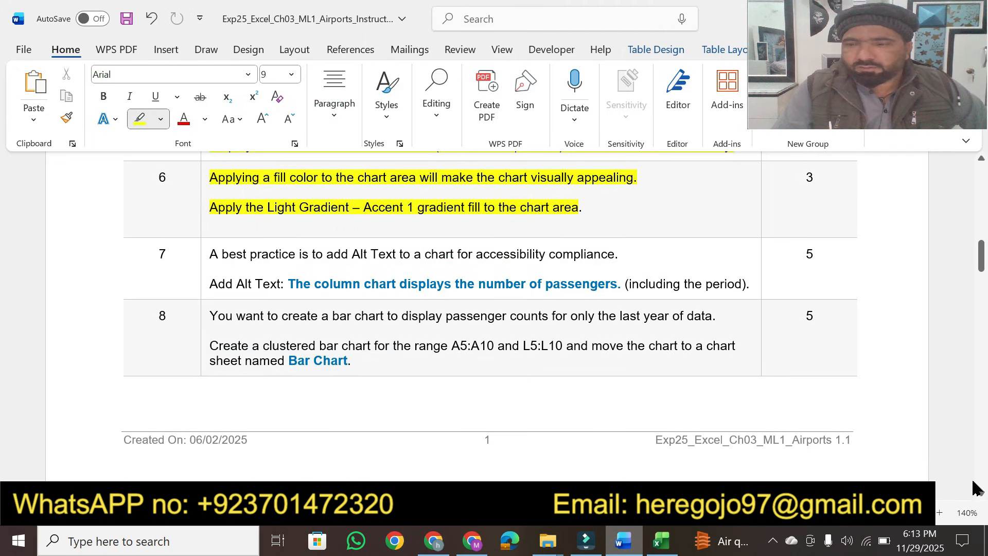
scroll(981, 498, "down", 3)
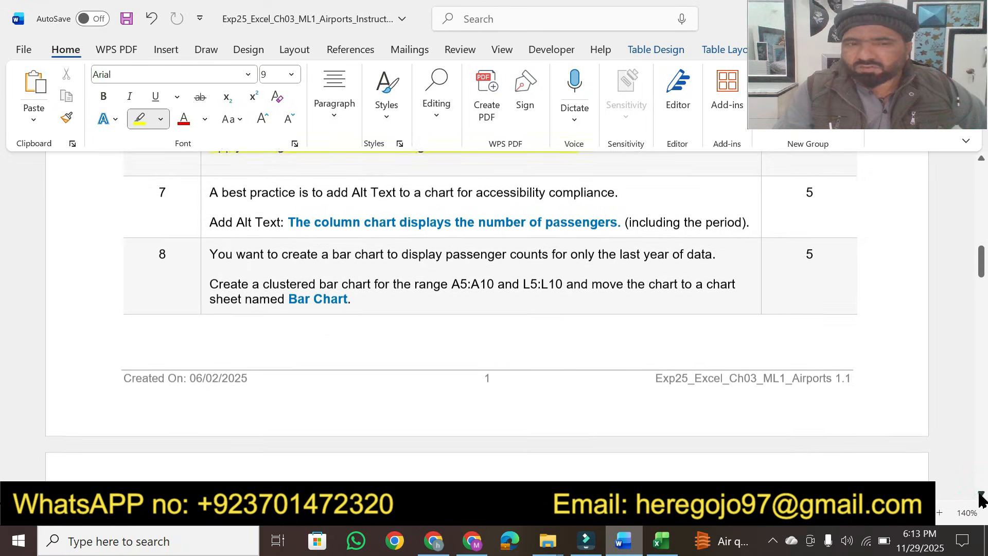
left_click(981, 494)
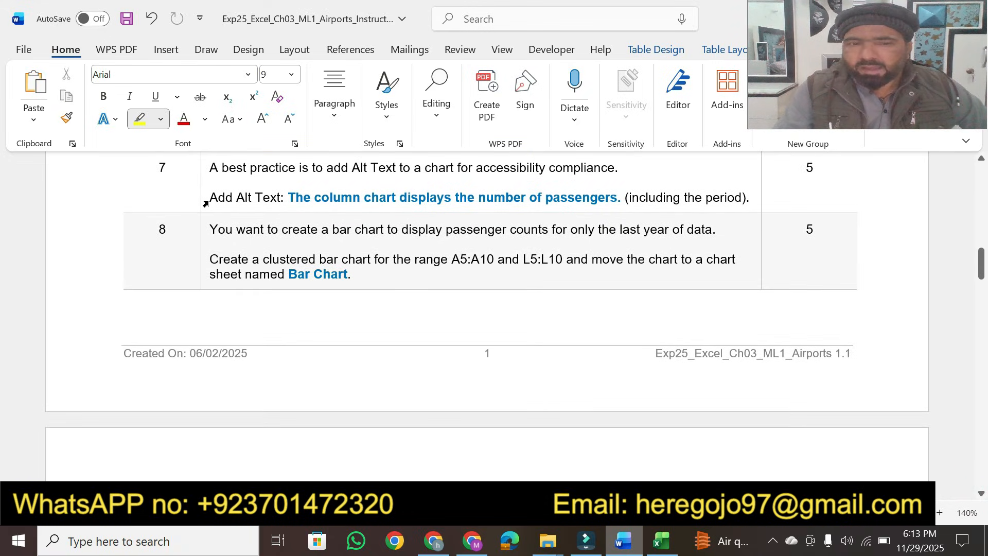
left_click_drag(210, 197, 703, 201)
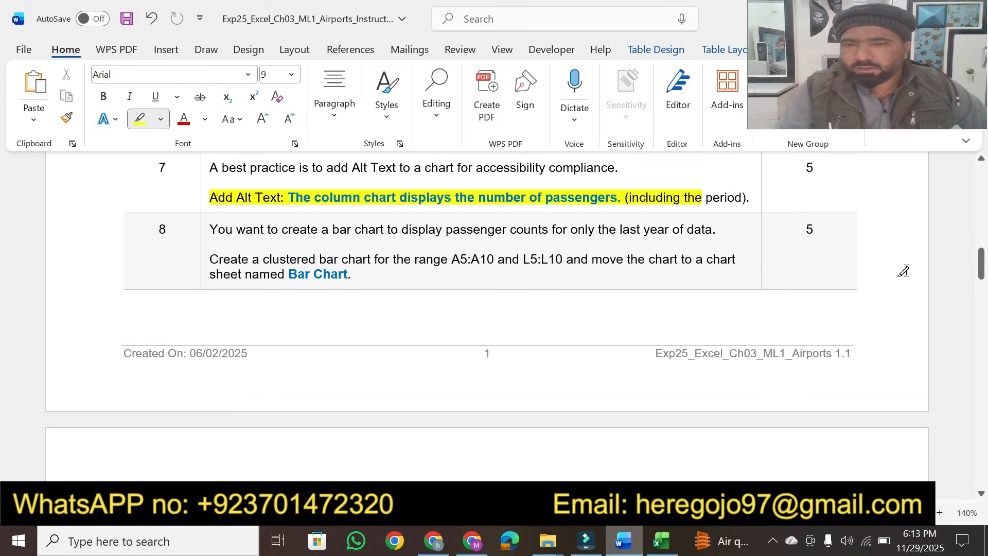
Step: Scroll through the Word instructions, reviewing the last page and returning to the project description at the top
left_click_drag(981, 272, 963, 401)
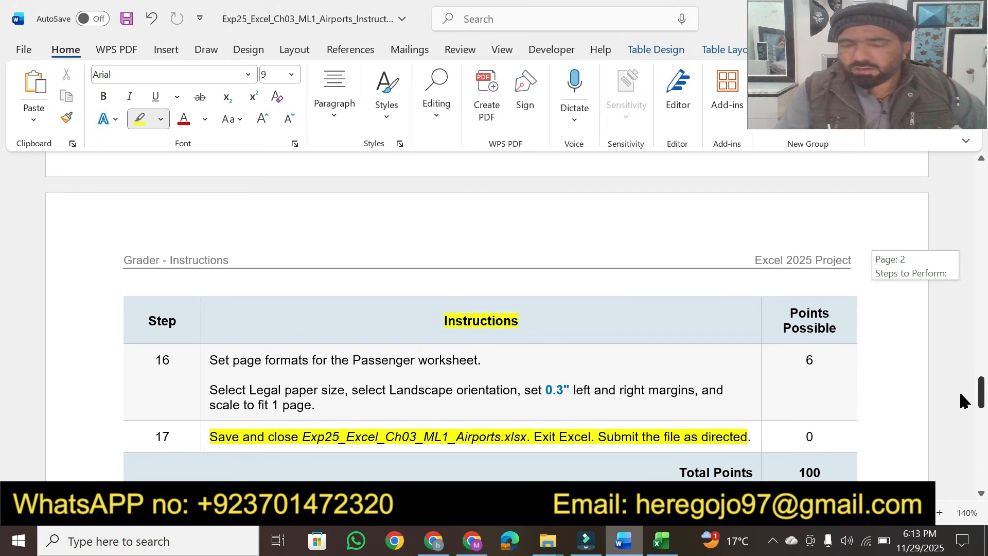
left_click_drag(964, 400, 983, 180)
left_click(979, 157)
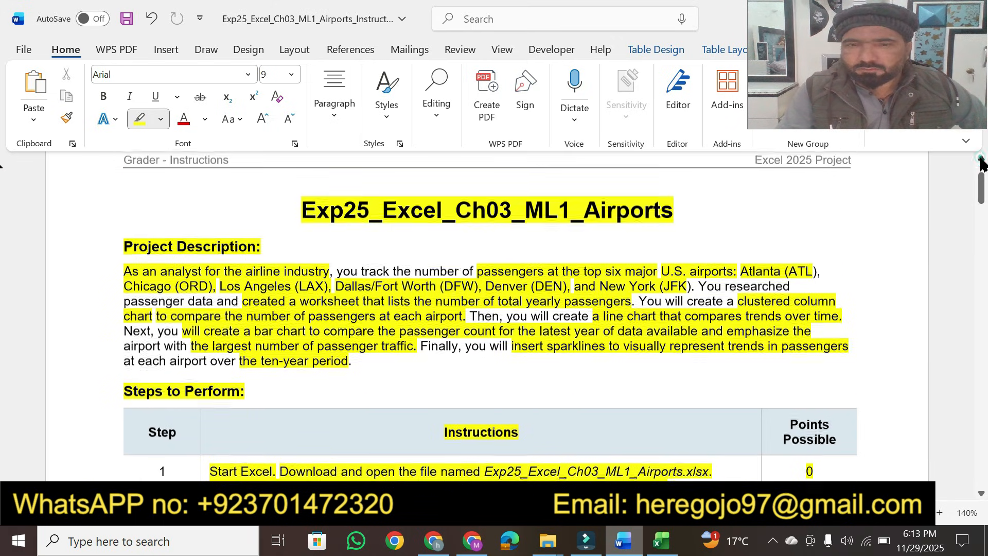
left_click(980, 157)
left_click(979, 157)
left_click(980, 157)
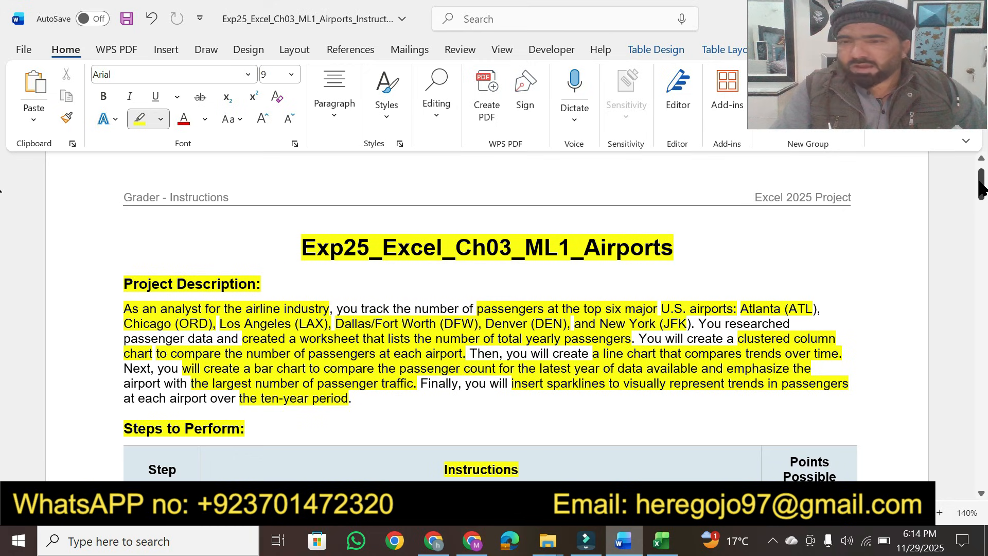
mouse_move(981, 189)
left_mouse_down()
mouse_move(981, 288)
mouse_move(970, 252)
mouse_move(980, 171)
left_mouse_up()
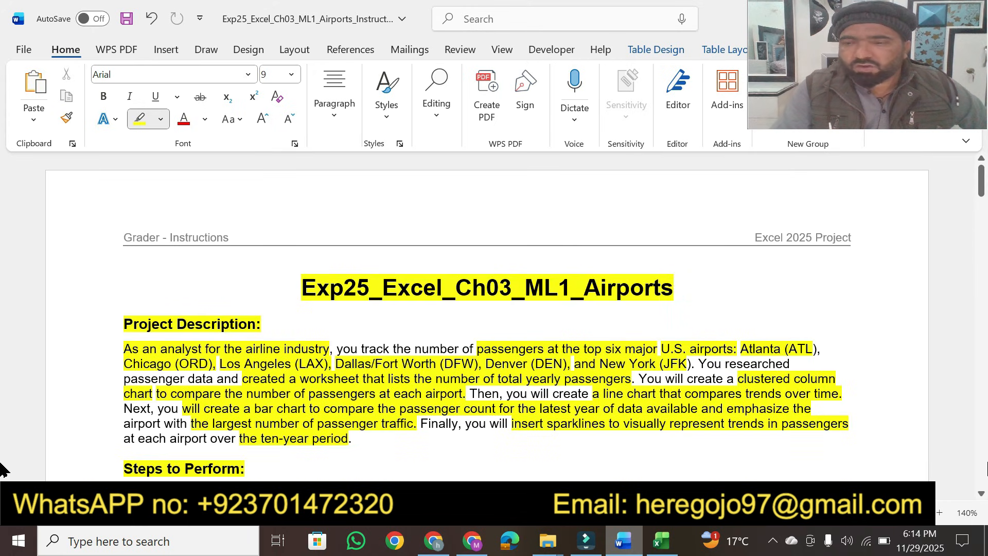
scroll(984, 498, "down", 1)
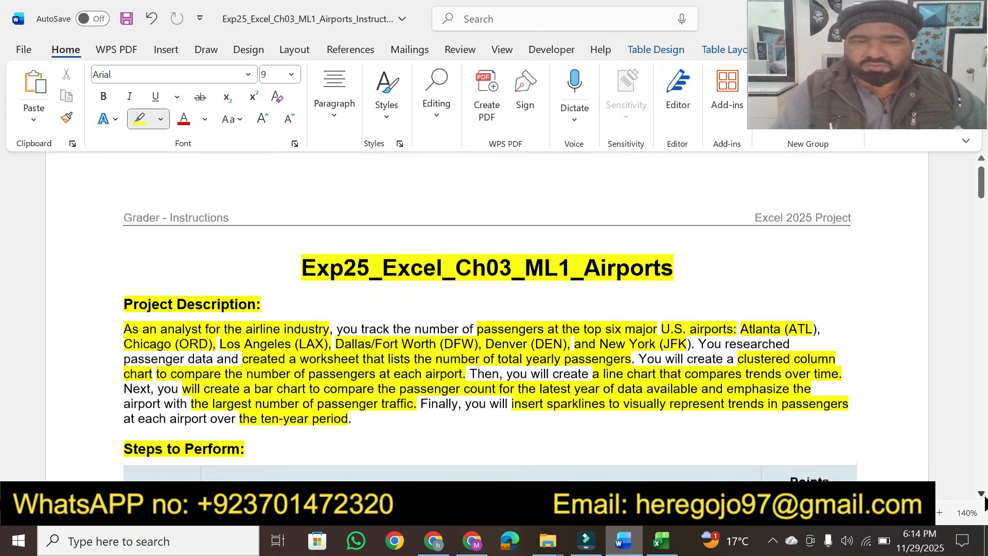